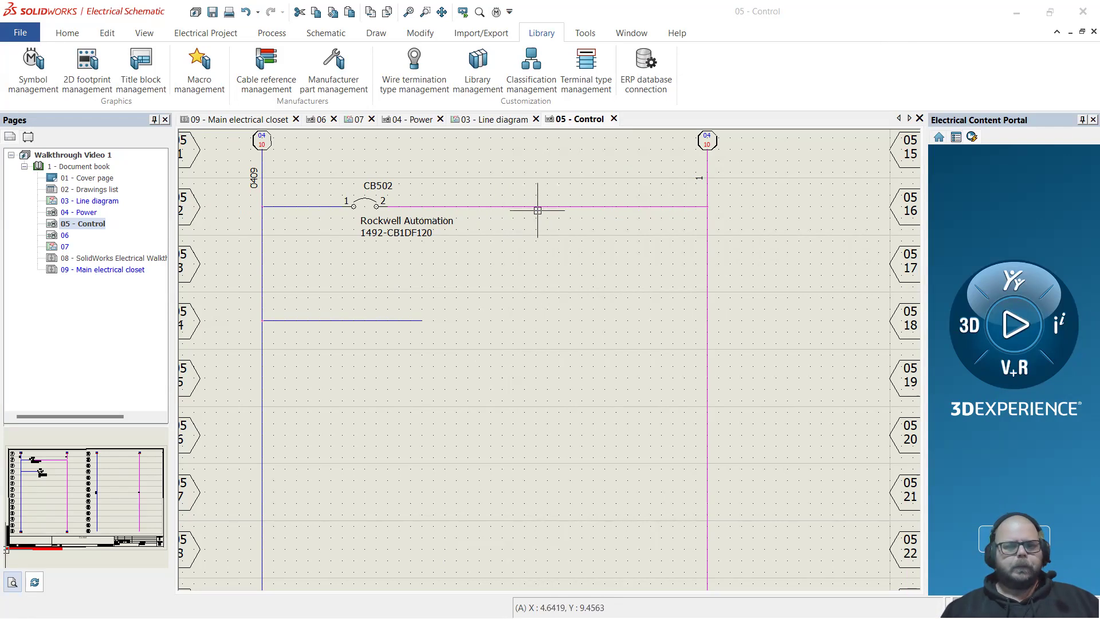
Insert the single-pole fuse symbol at the open end of the short wire below circuit breaker CB502
click(328, 33)
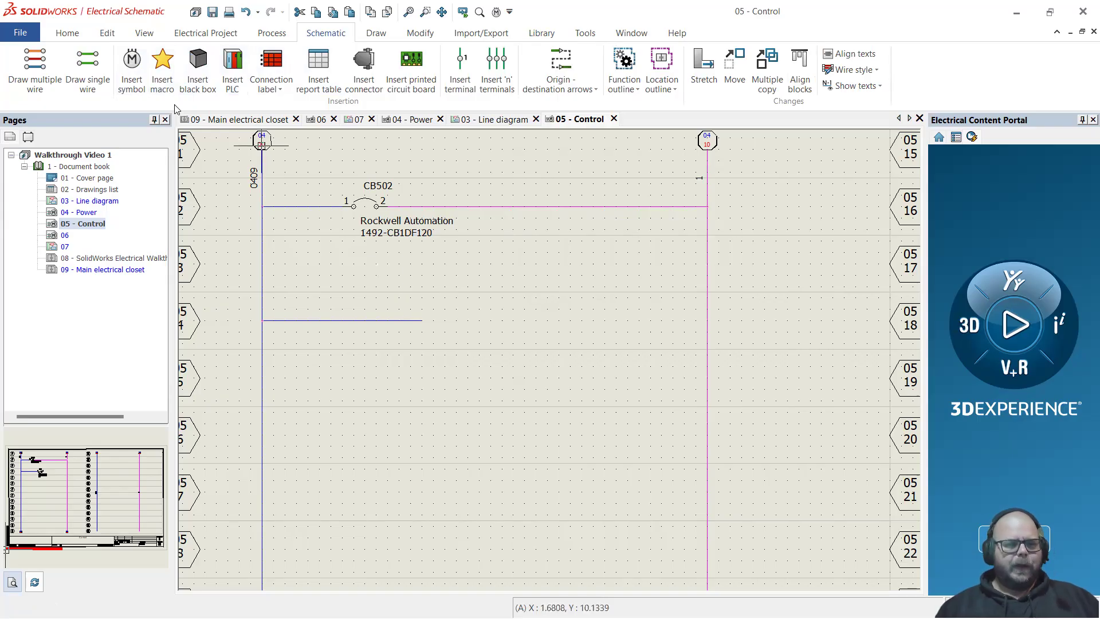
click(132, 72)
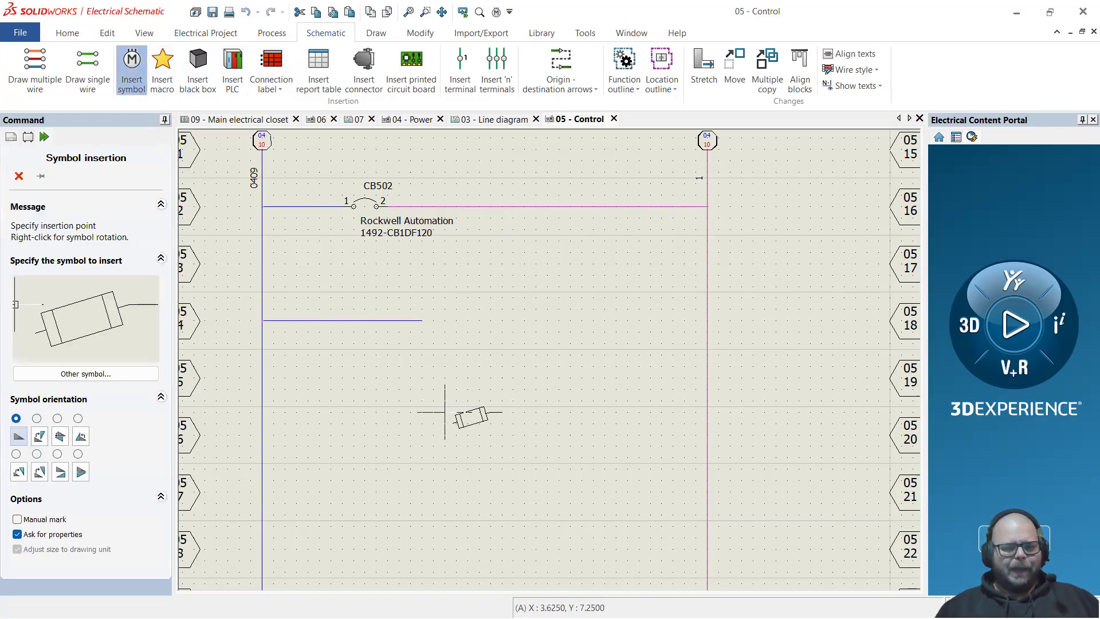
click(422, 320)
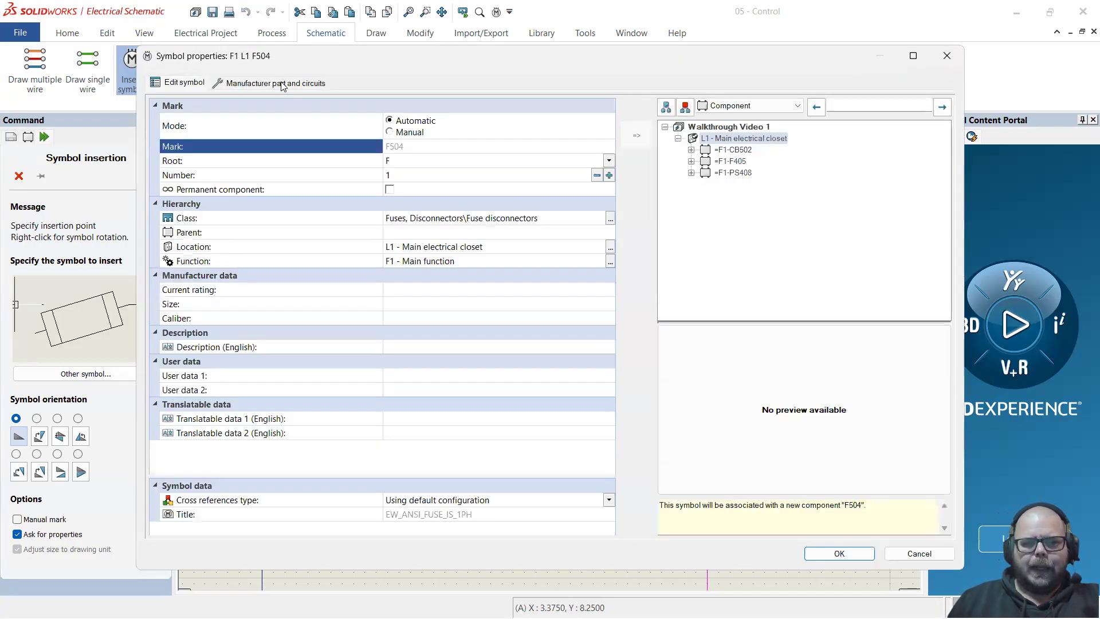
Start a manufacturer part search for the fuse symbol and widen the part type filter to all types
click(282, 85)
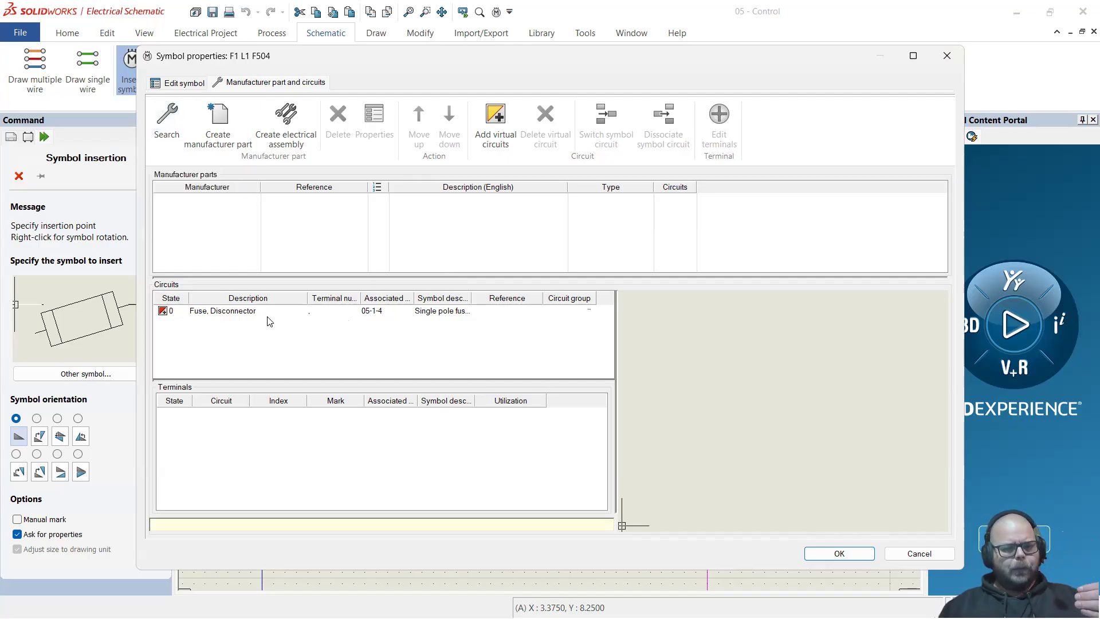
click(181, 139)
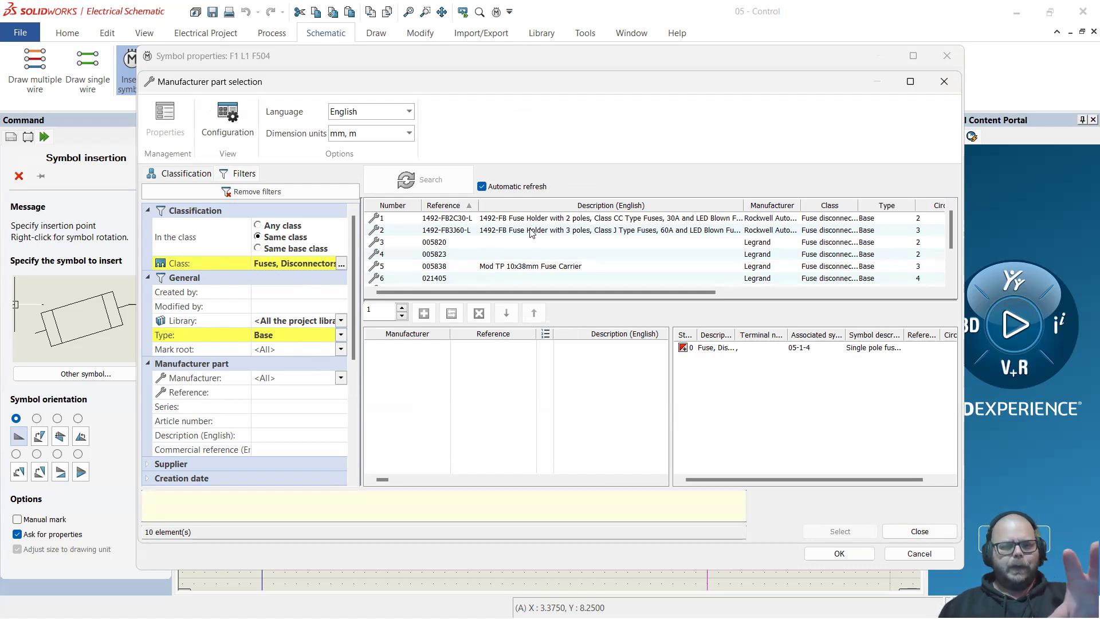
scroll(540, 241, down, 2)
scroll(540, 241, up, 2)
scroll(540, 241, down, 2)
scroll(540, 240, up, 2)
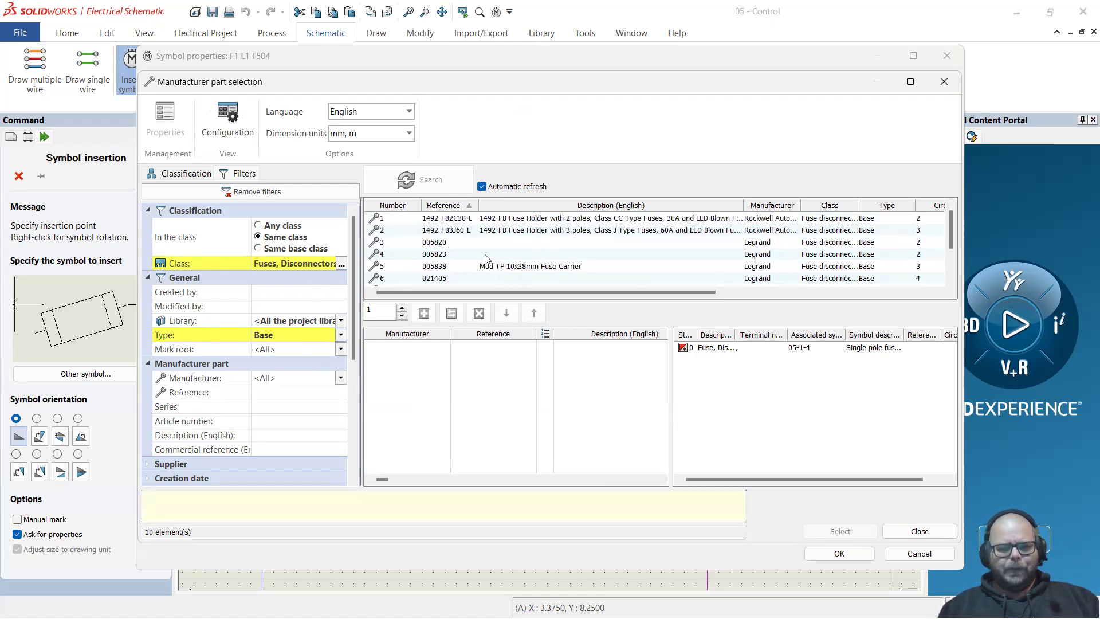
click(341, 335)
click(281, 350)
scroll(573, 236, down, 2)
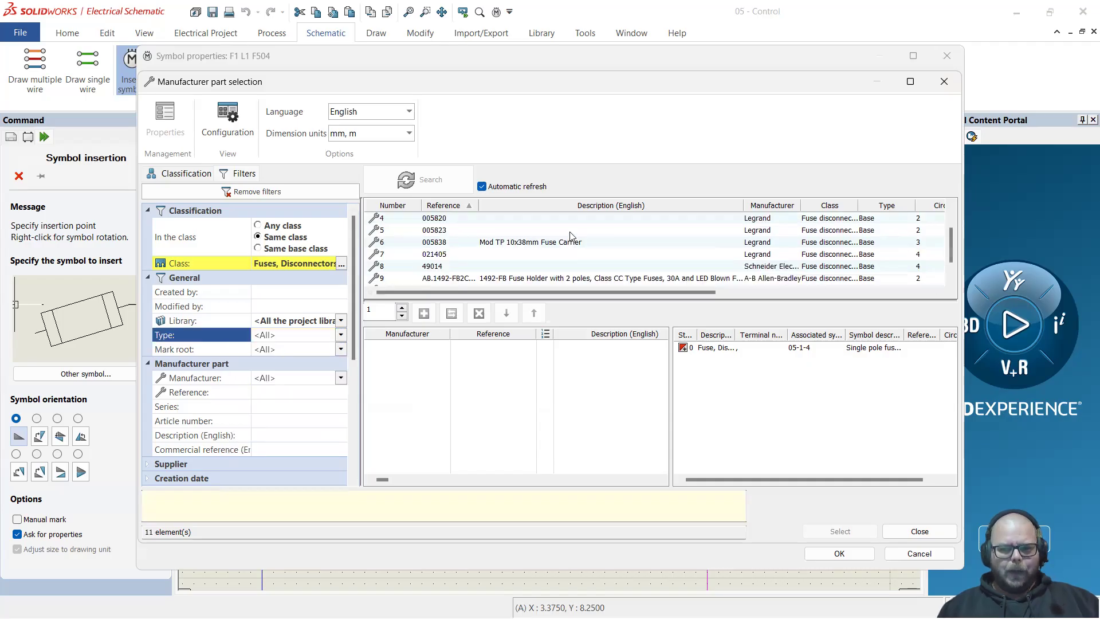
scroll(573, 237, up, 2)
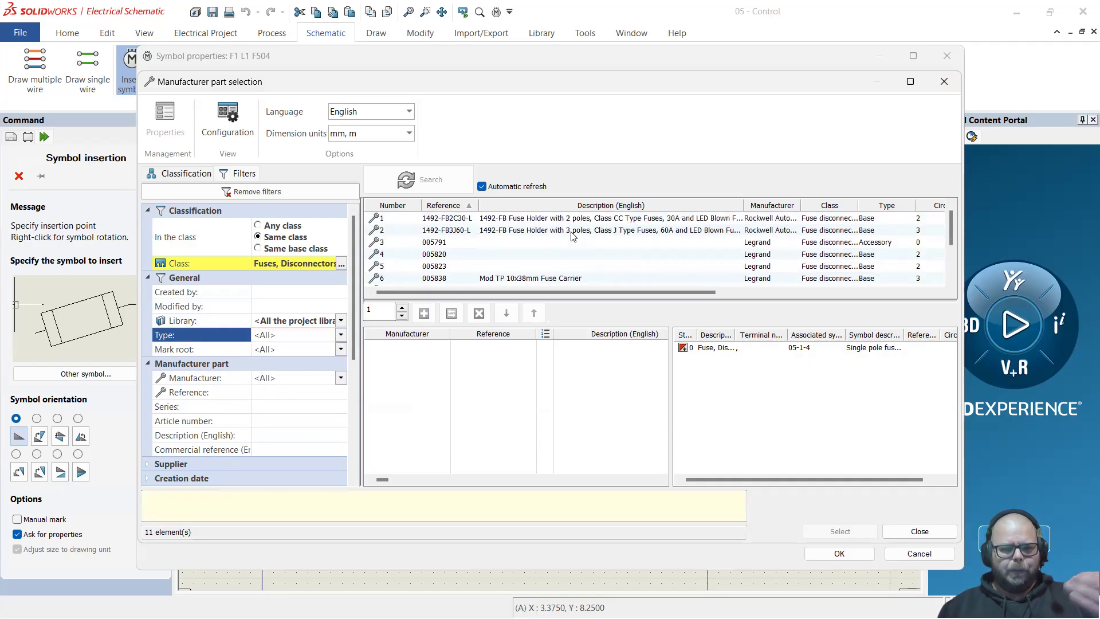
Broaden the part class filter to the whole Fuses, Disconnectors class and look through the listed parts
click(341, 264)
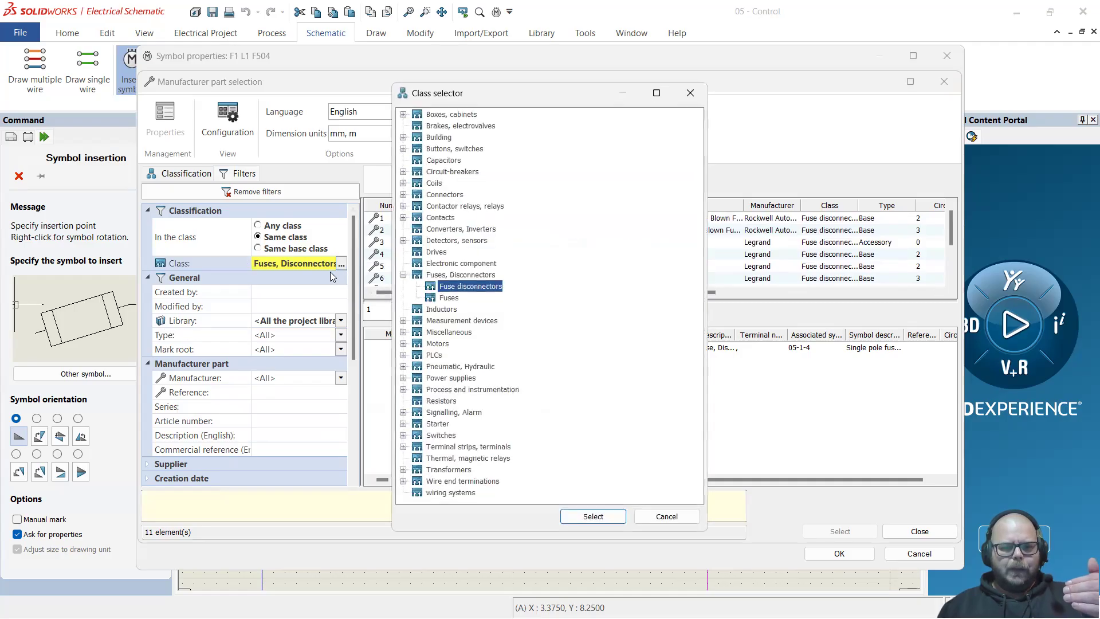
click(470, 276)
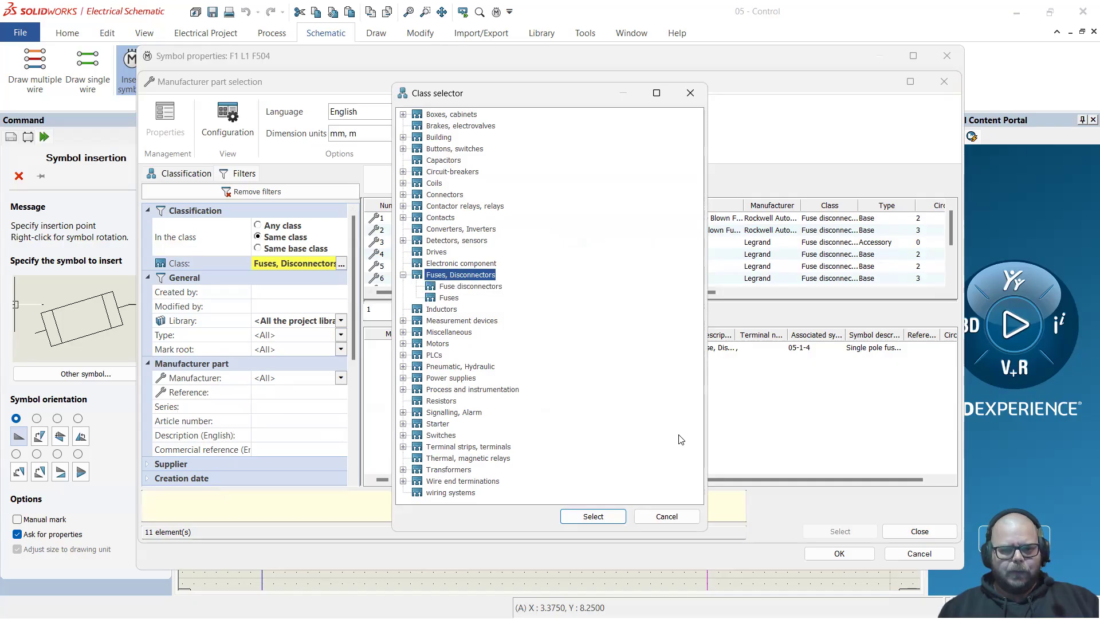
click(619, 518)
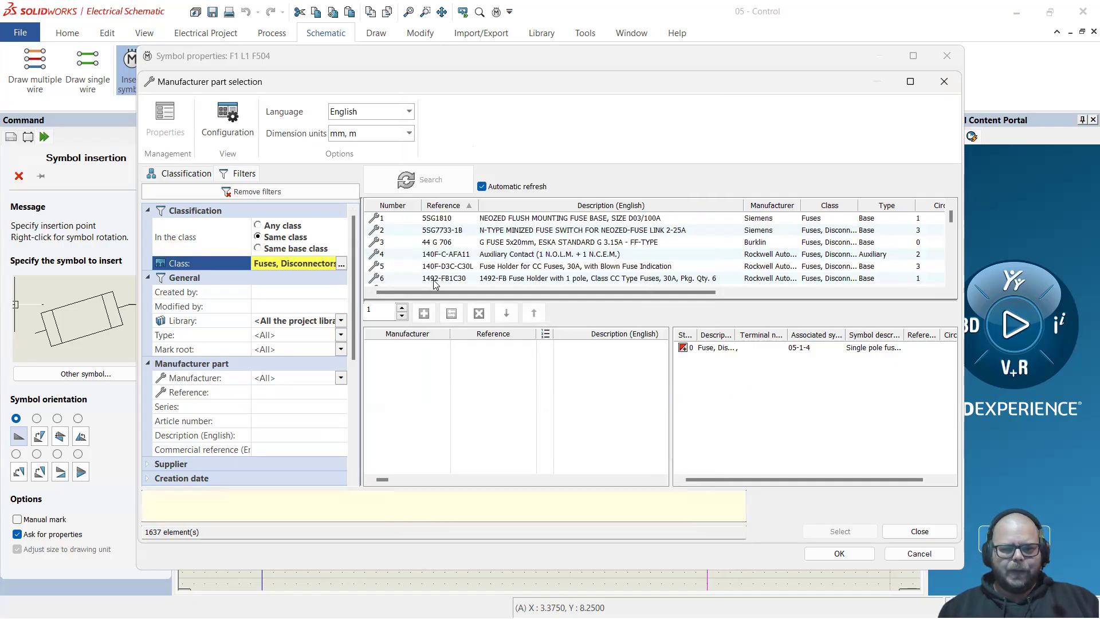
scroll(560, 241, down, 20)
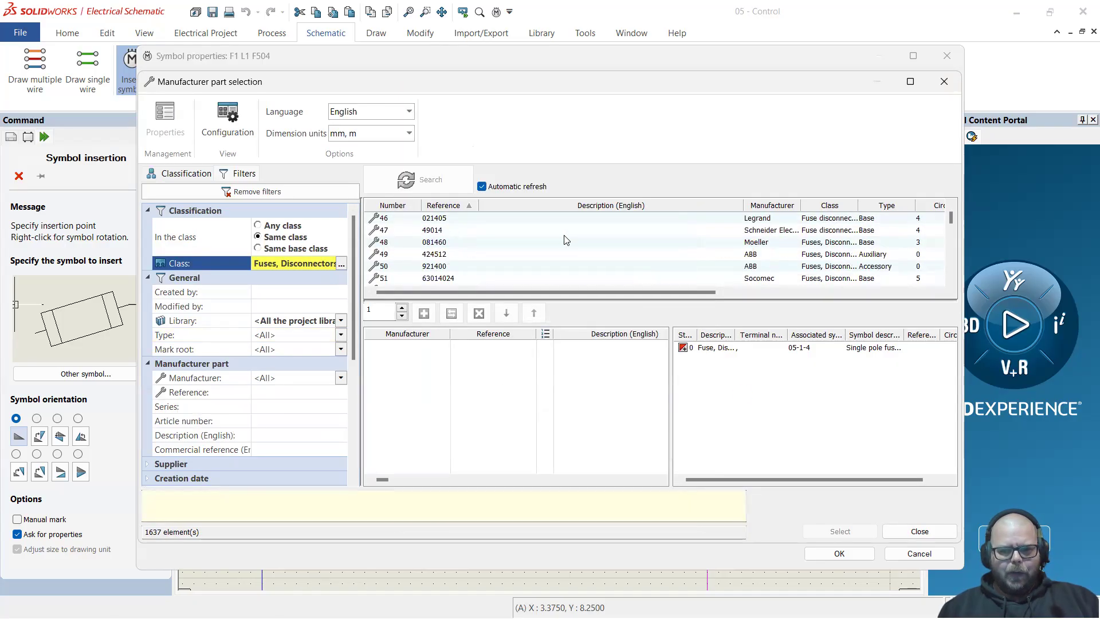
drag(951, 221, 955, 206)
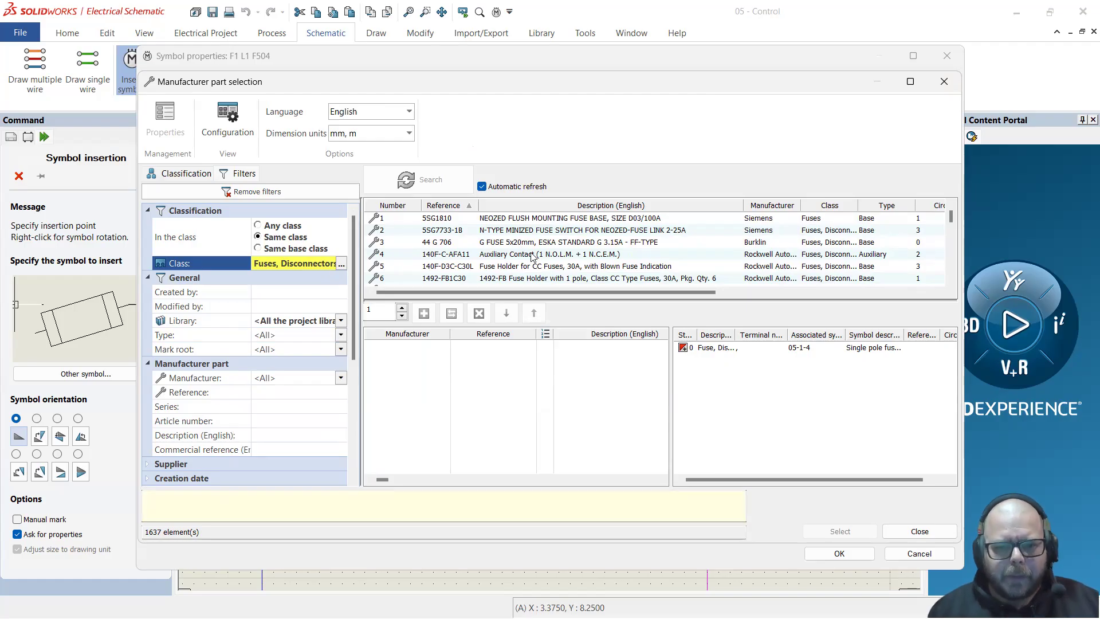
Compare the circuits of fuse holders 140F-D3C-C30L and 1492-FB1C30, and add the 1492-FB1C30 to the component
click(491, 271)
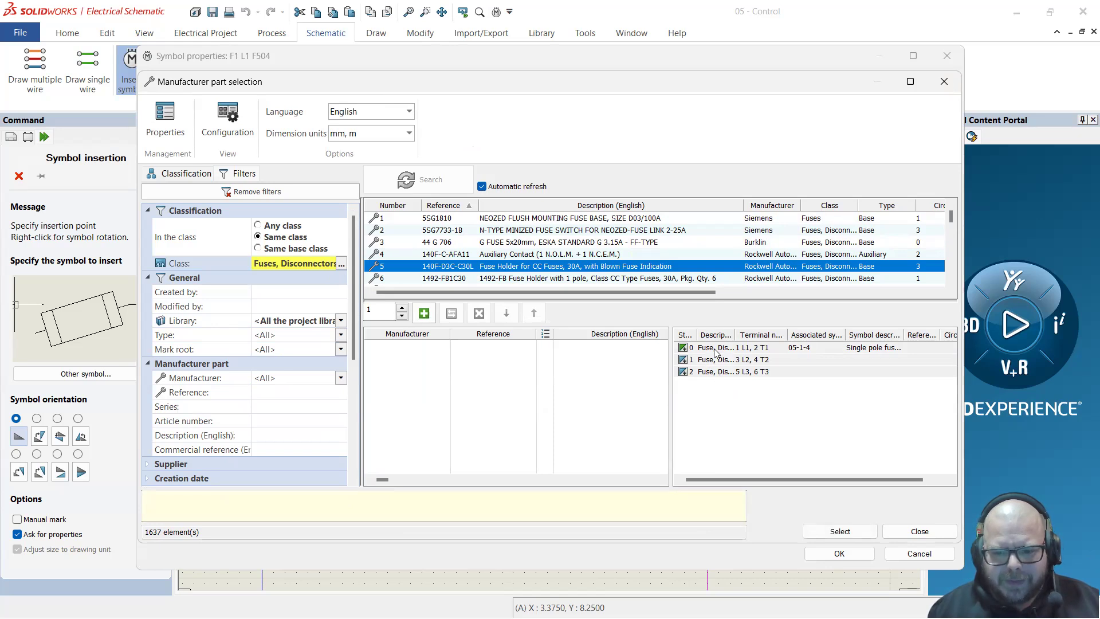
click(573, 280)
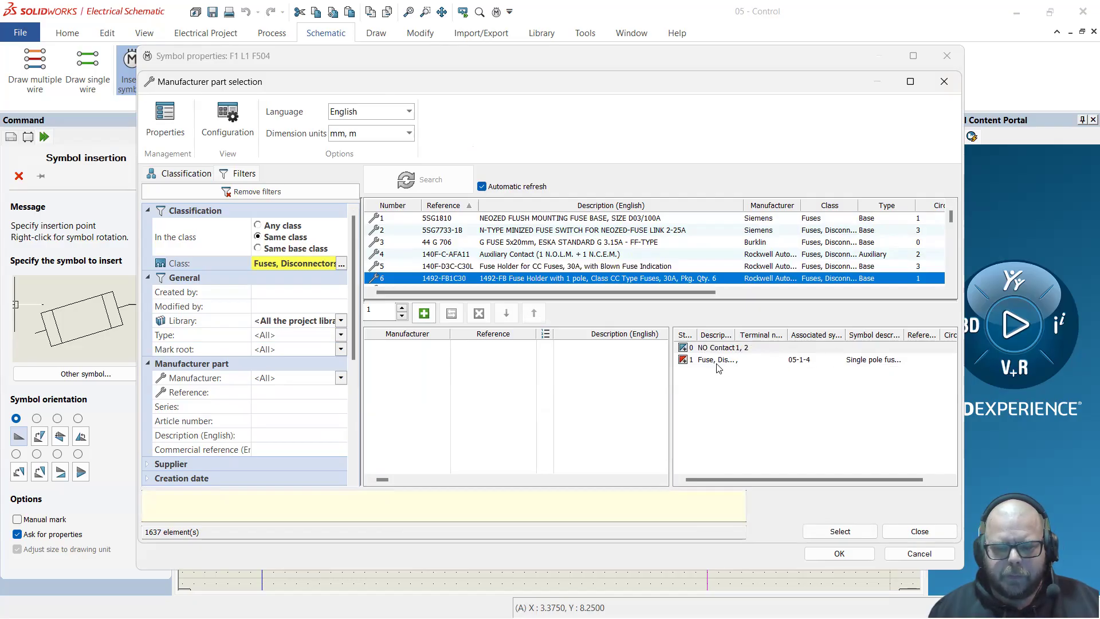
double_click(514, 279)
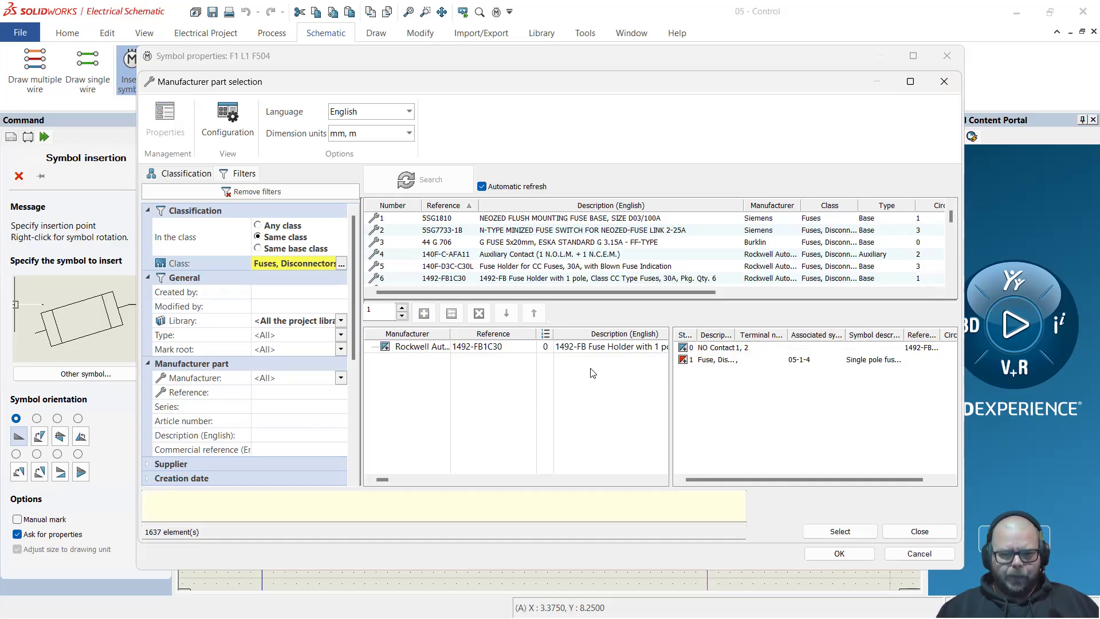
Narrow the part class filter to the Fuses subclass and select the Bussmann FNQ-R-1 fuse to check its circuits
click(342, 265)
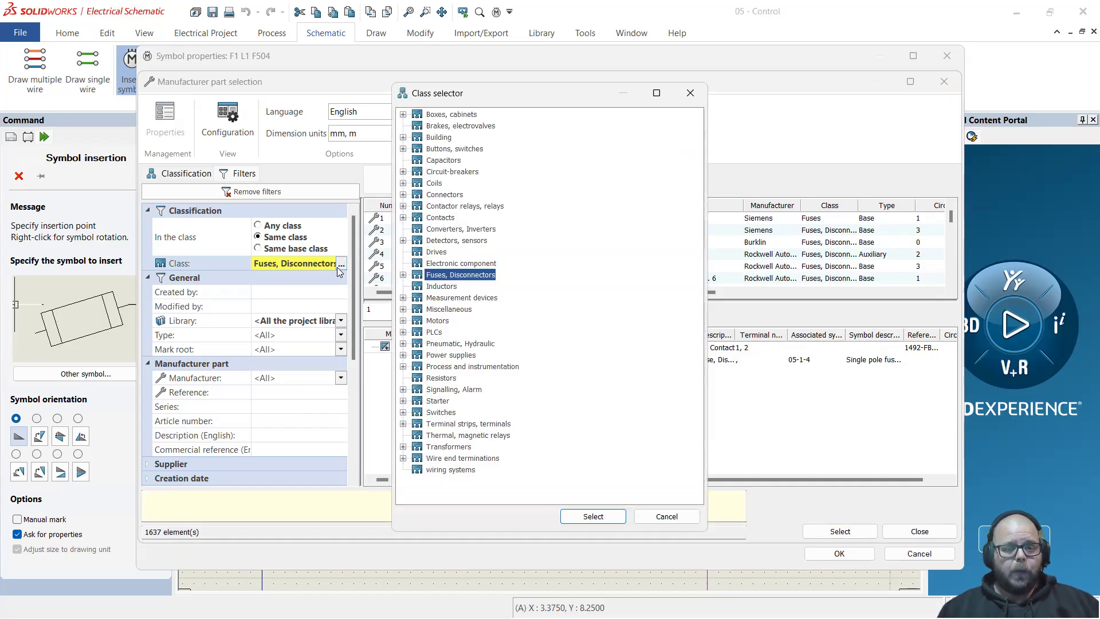
click(403, 276)
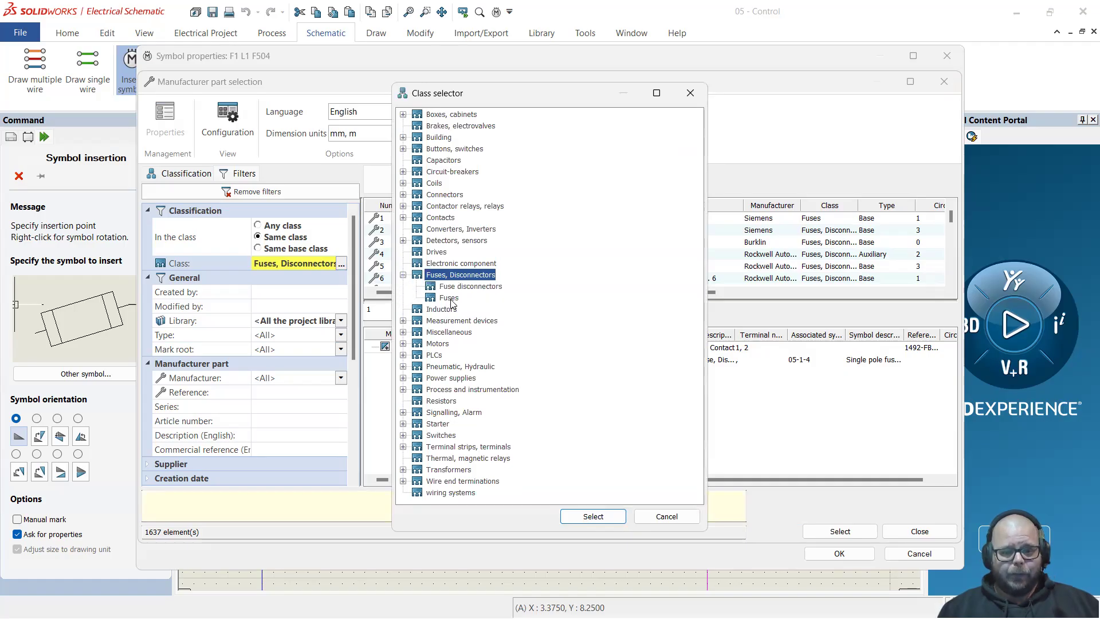
click(449, 298)
click(609, 519)
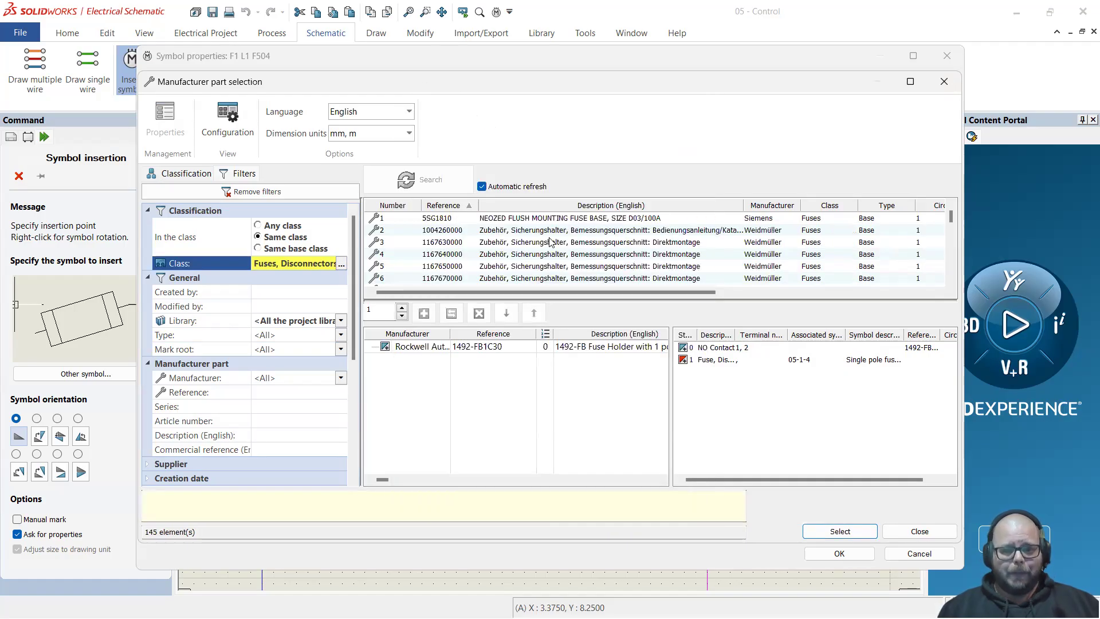
scroll(596, 237, down, 2)
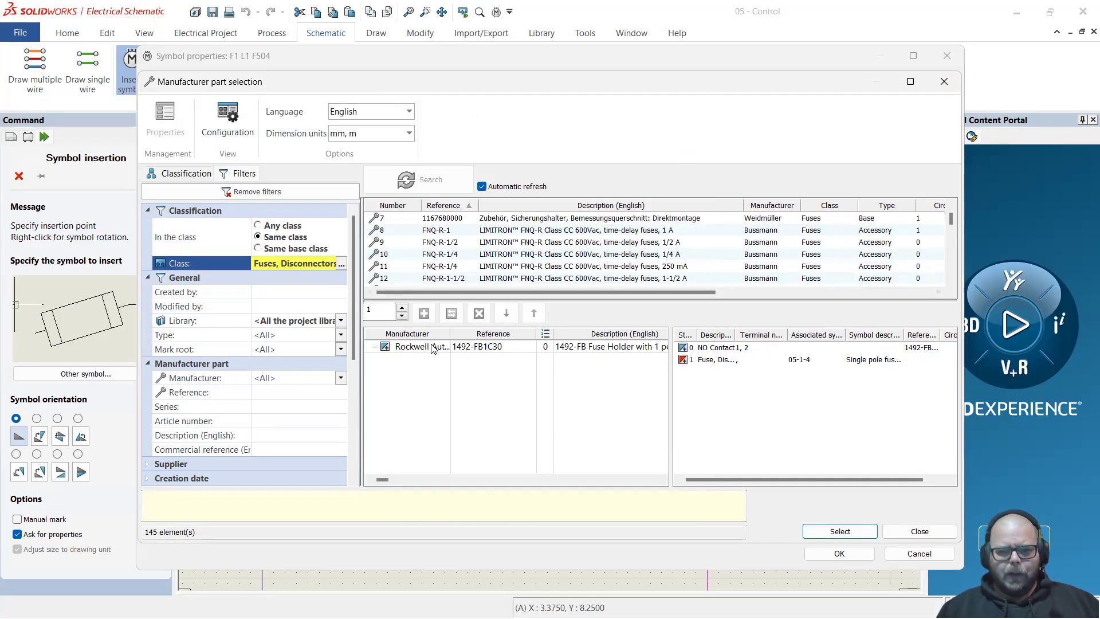
click(546, 232)
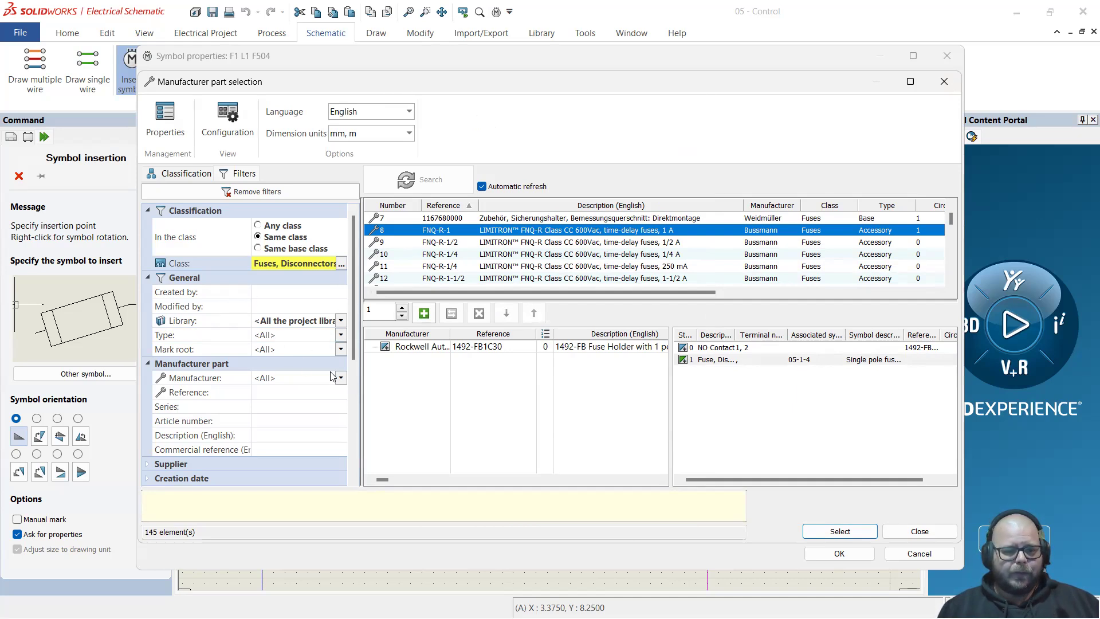
Try limiting the fuse parts to type Base, and reset the type filter to all types
click(341, 335)
click(290, 364)
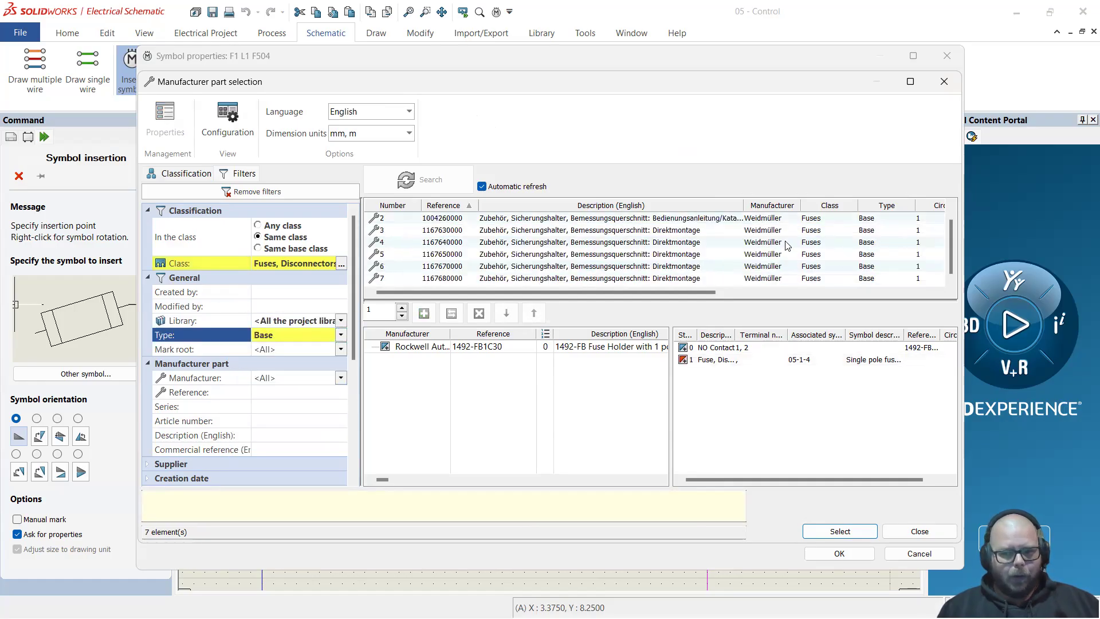
click(341, 335)
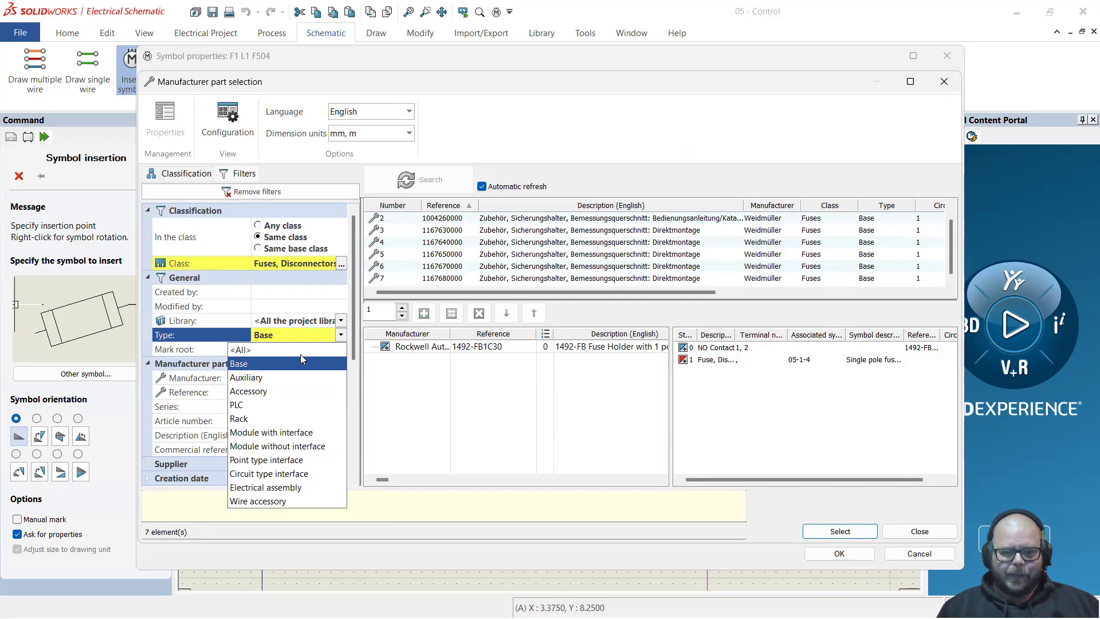
click(241, 349)
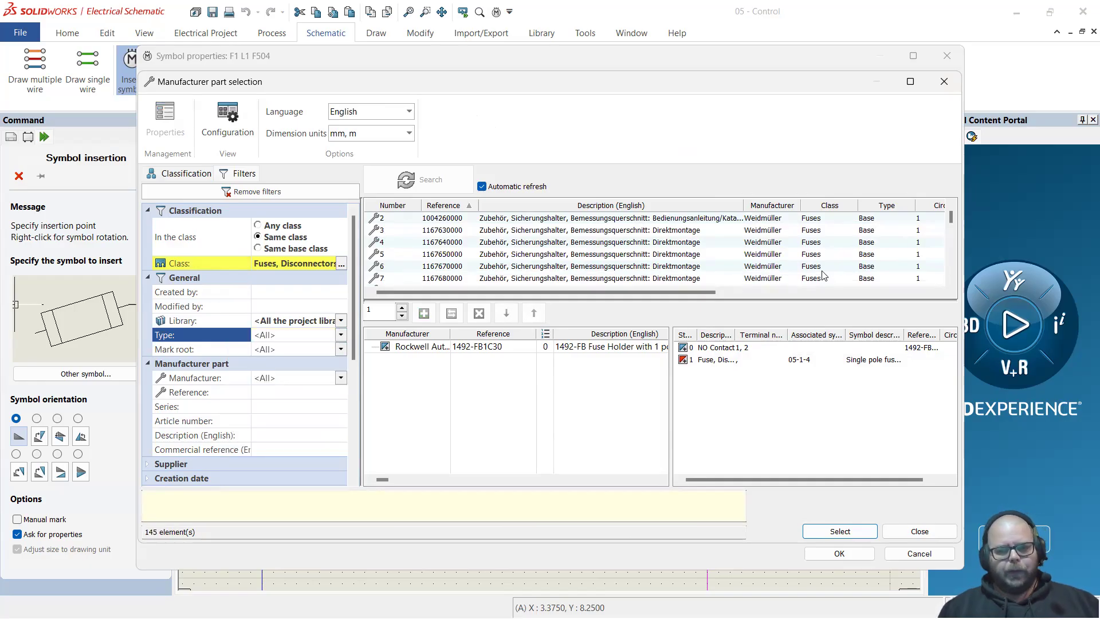
Add the 1 A Bussmann FNQ-R-1 fuse alongside the fuse holder and assign both parts to the symbol
scroll(622, 254, down, 2)
scroll(562, 255, up, 1)
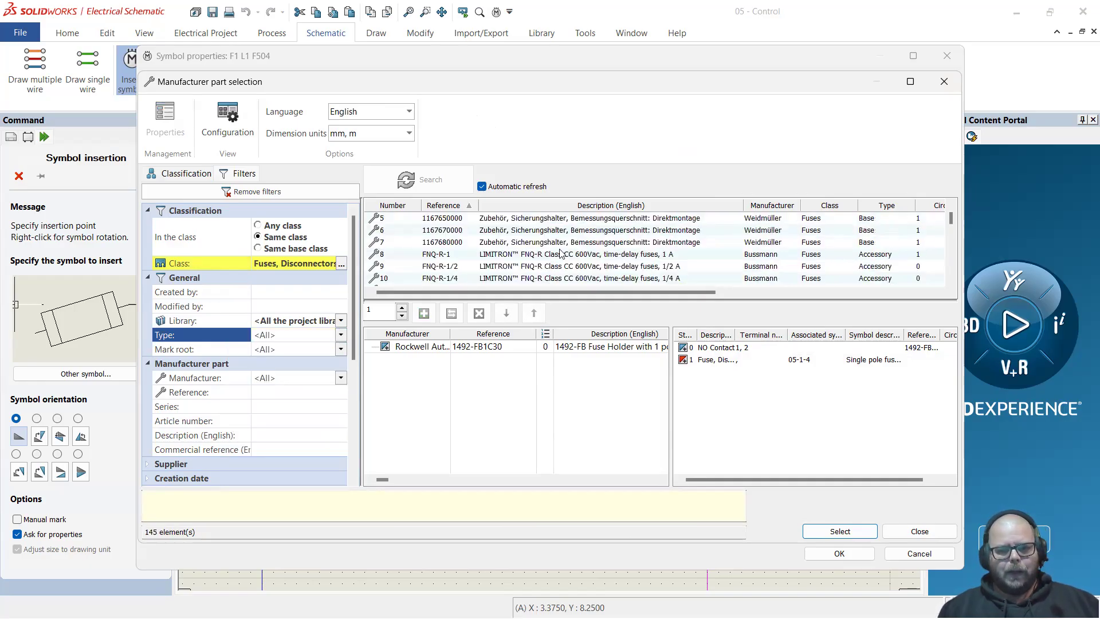
double_click(527, 258)
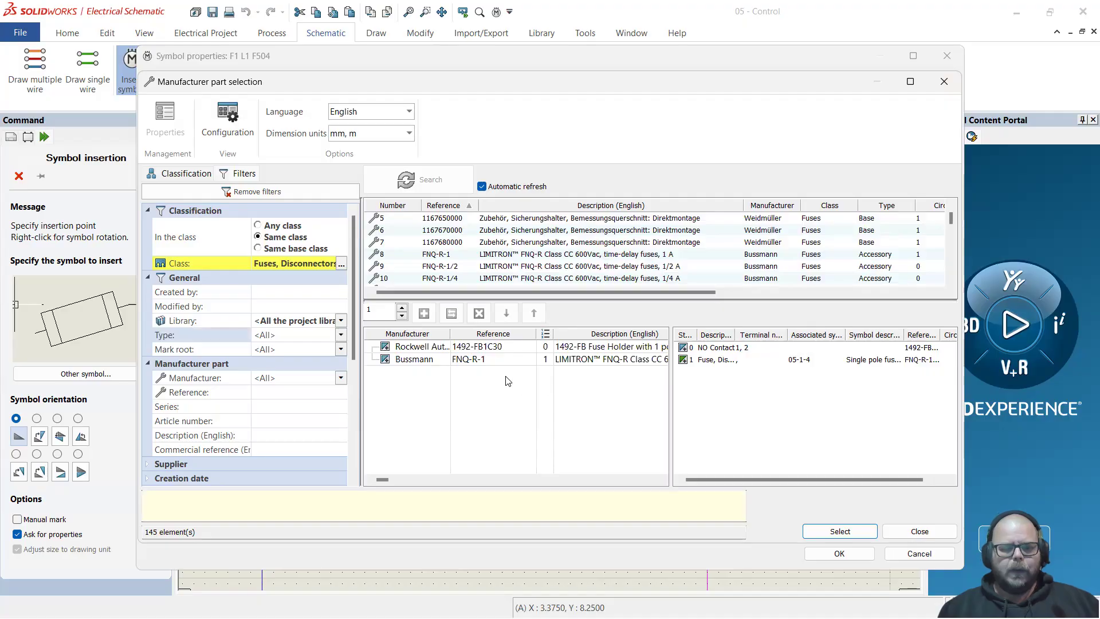
click(536, 411)
key(Down)
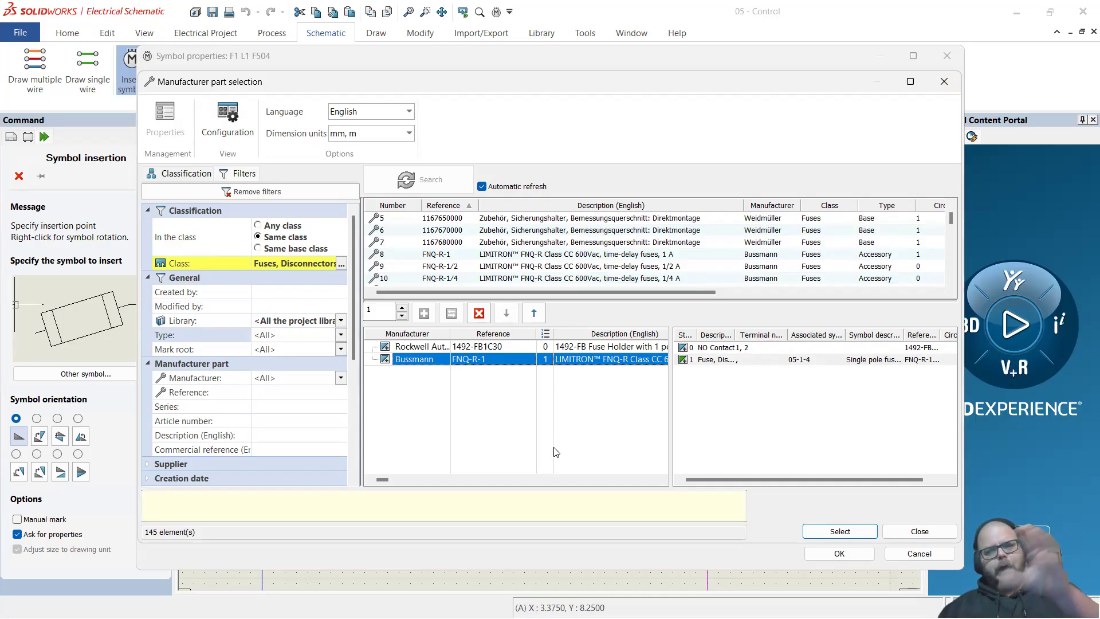
click(492, 348)
click(493, 360)
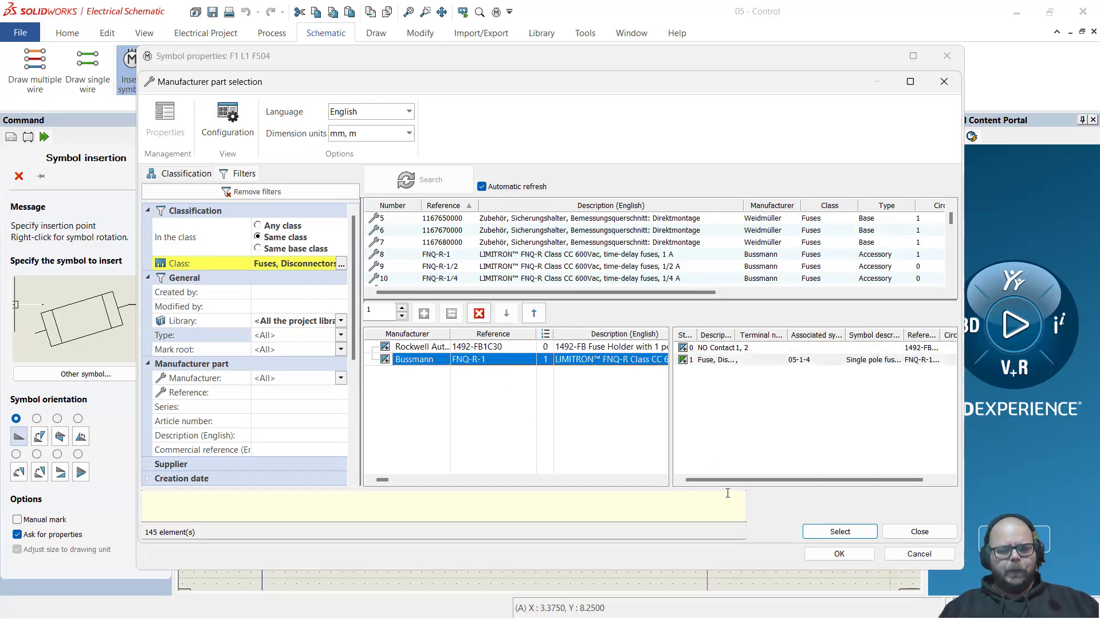
click(829, 533)
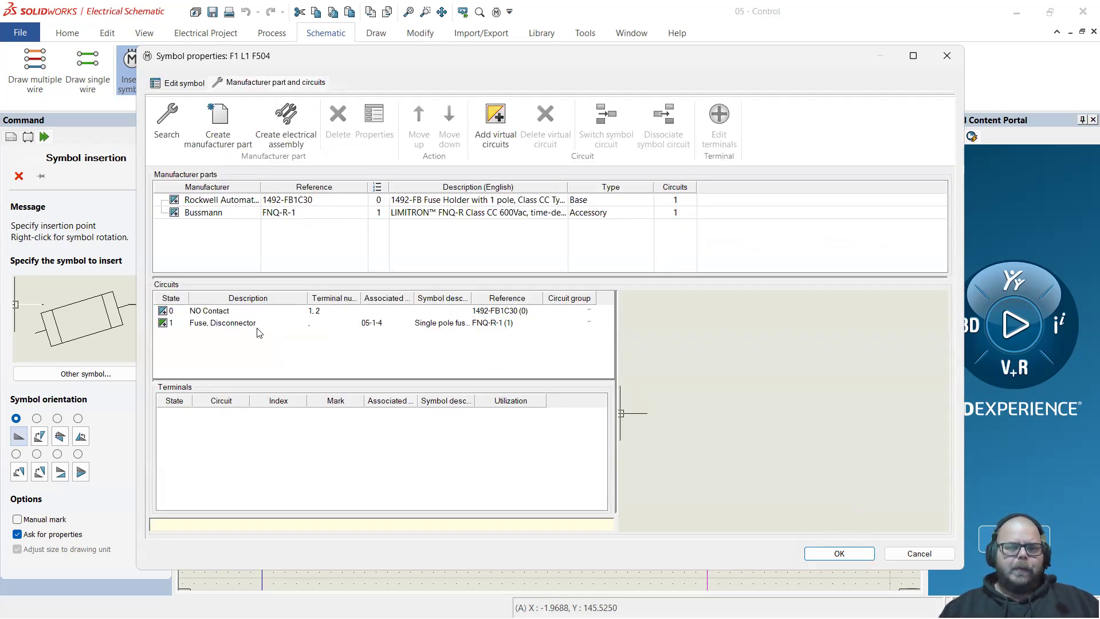
Examine the circuits and terminals that the fuse holder and the FNQ-R-1 fuse each provide for the symbol
click(221, 200)
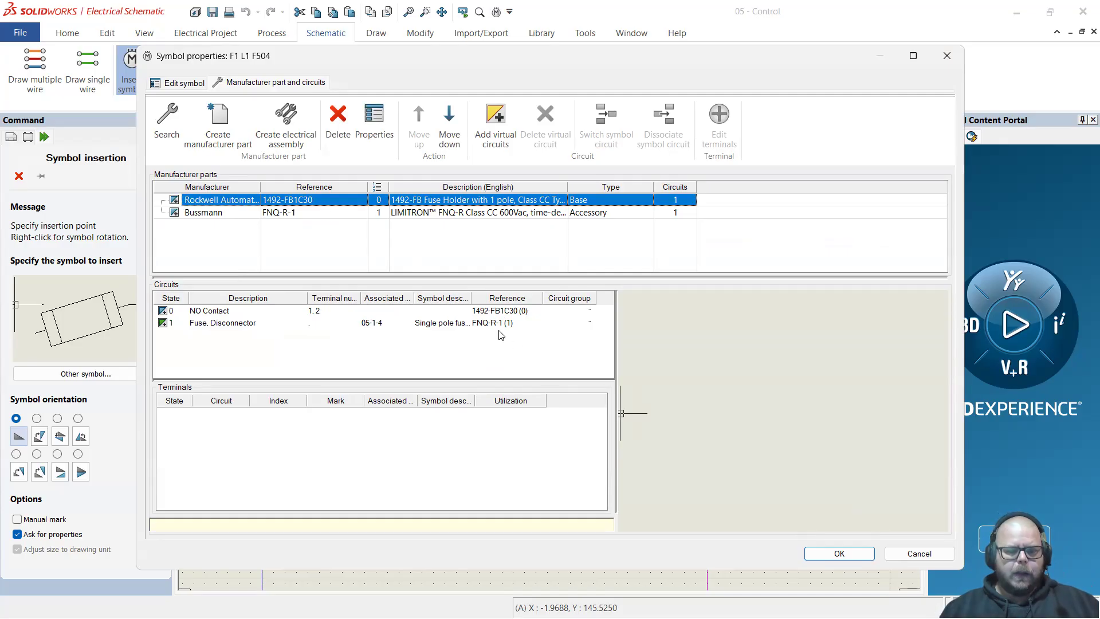
click(223, 312)
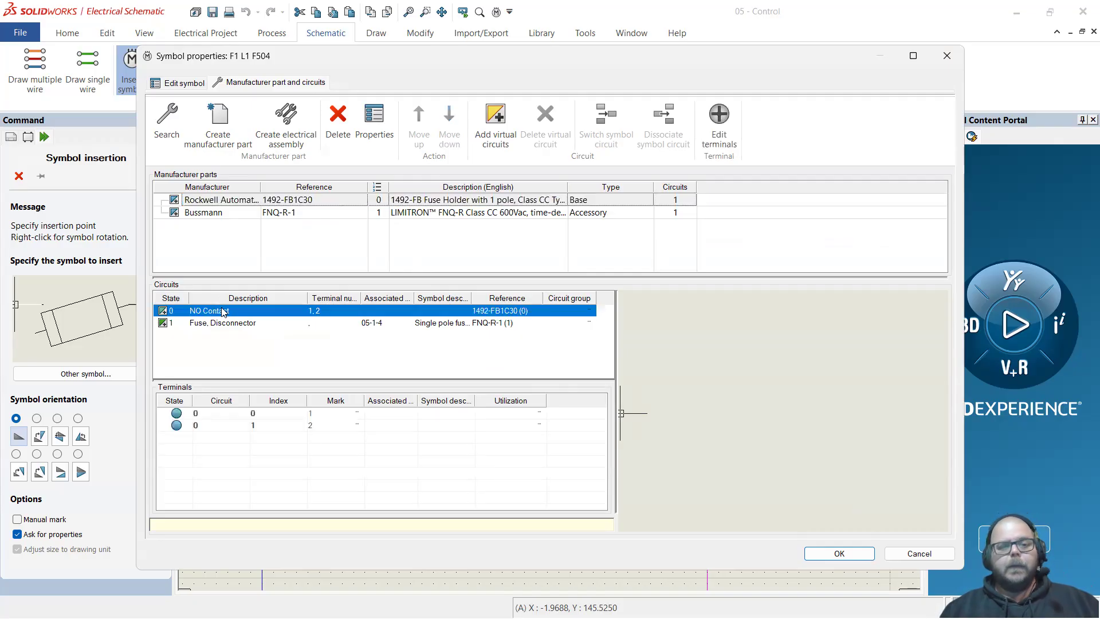
click(259, 325)
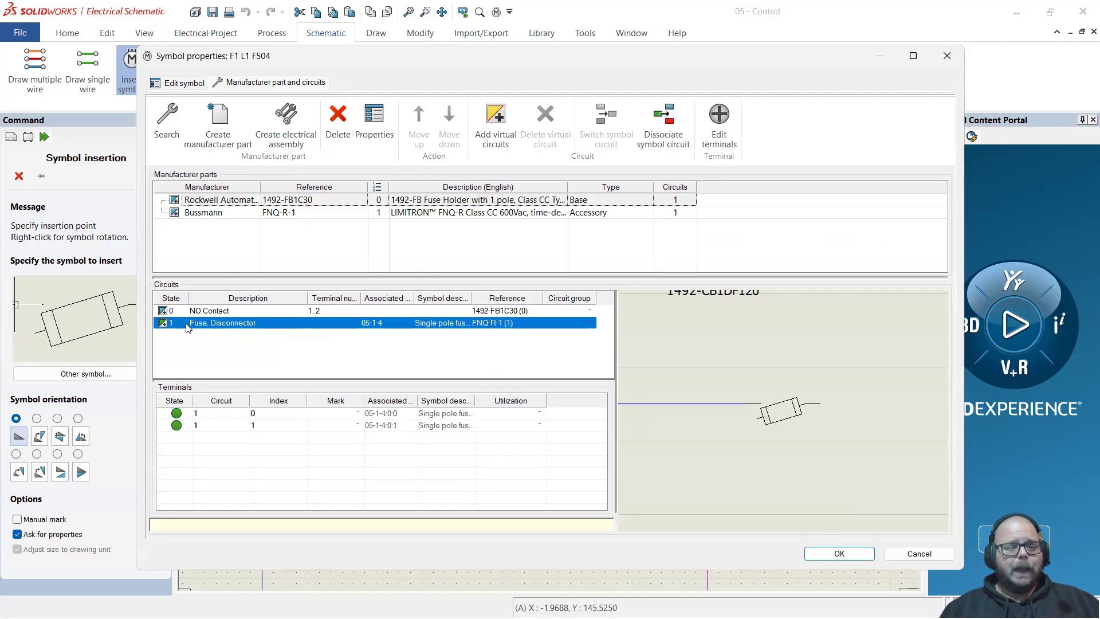
click(259, 314)
click(245, 325)
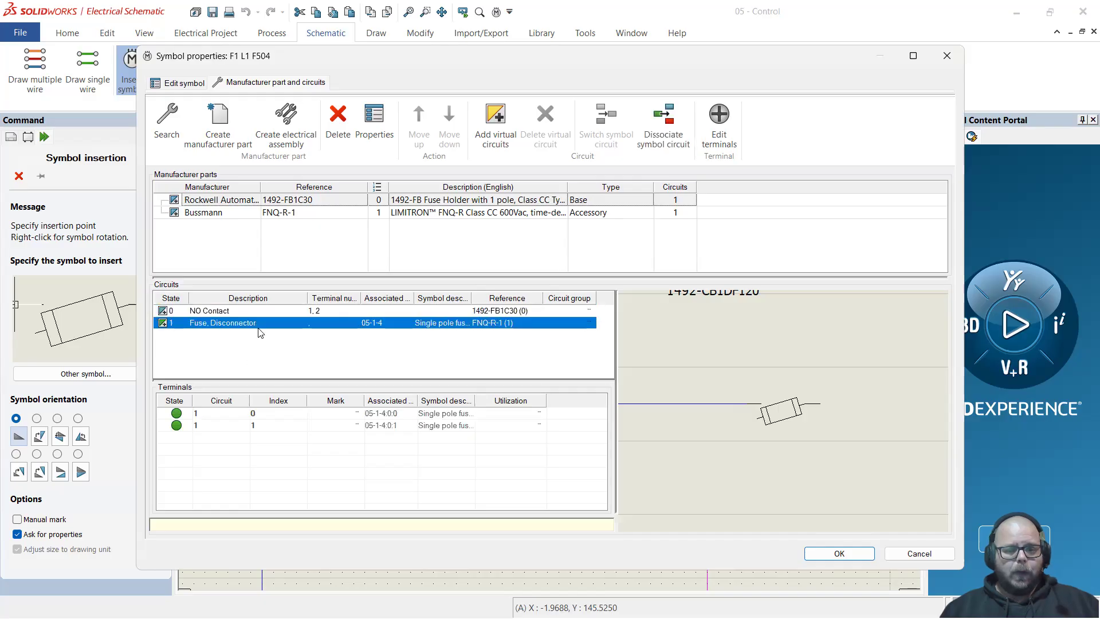
click(229, 312)
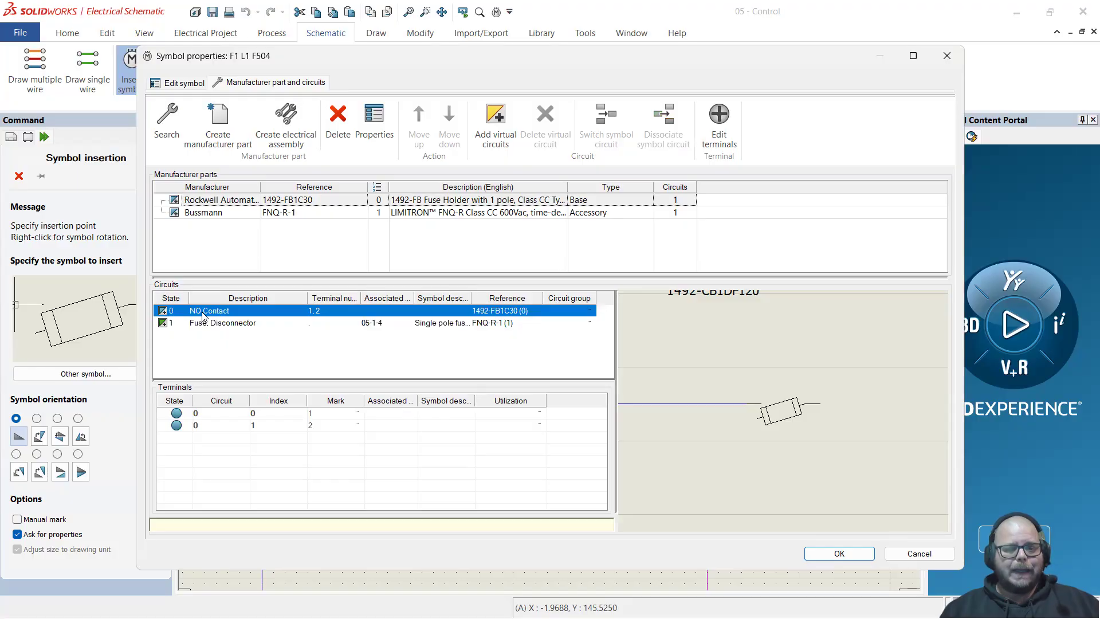
click(165, 323)
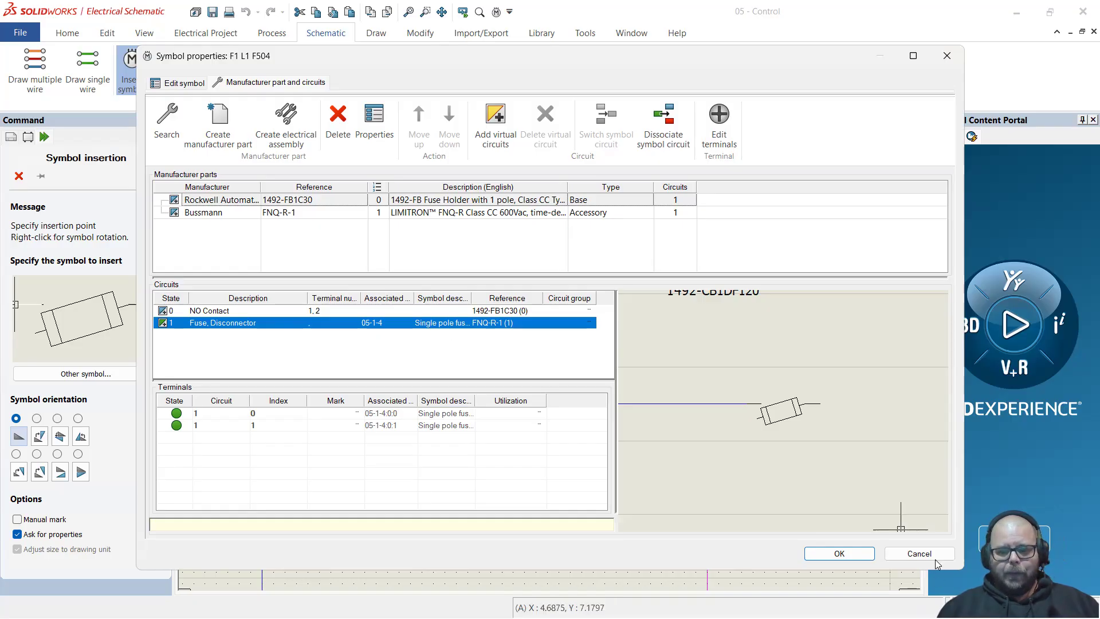
Cancel the fuse symbol's properties and list the Fuses subclass of Fuses, Disconnectors in the manufacturer part library
click(918, 553)
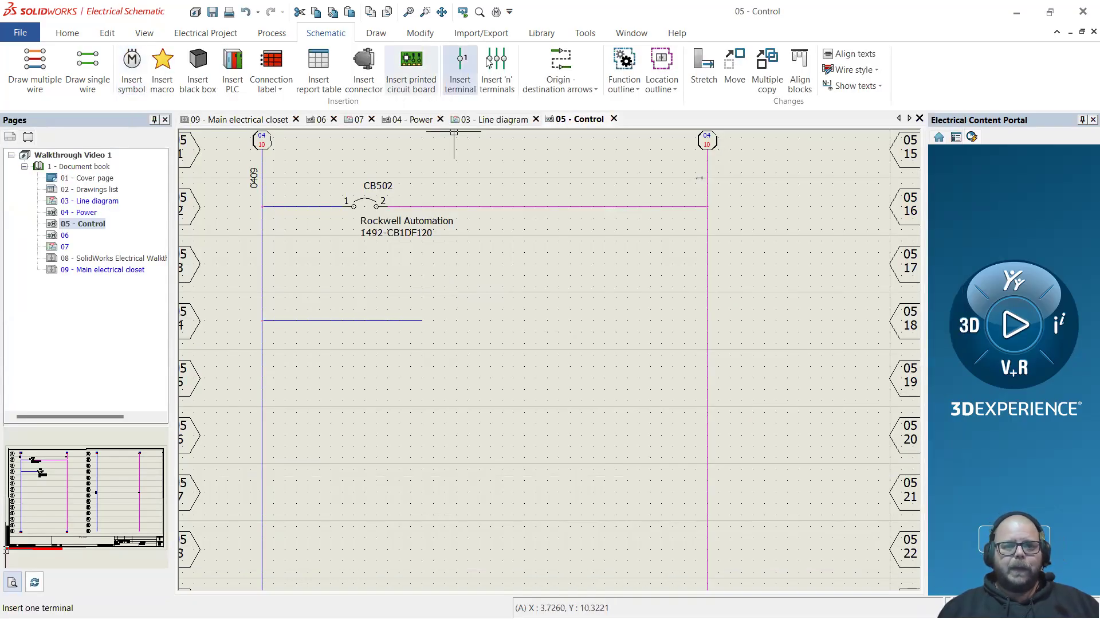
click(542, 33)
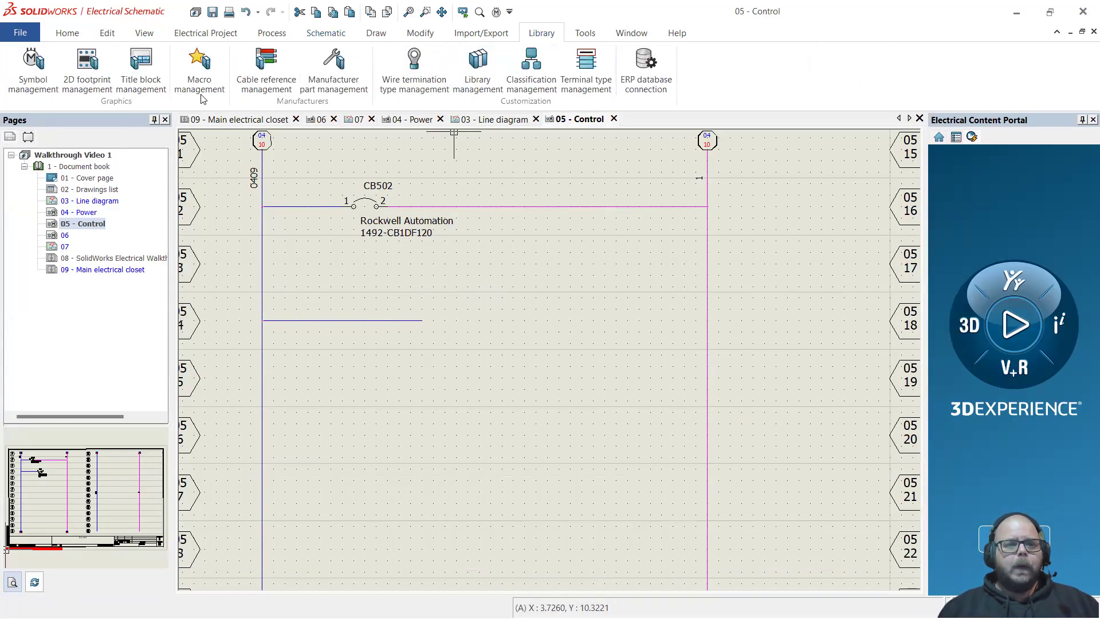
click(334, 67)
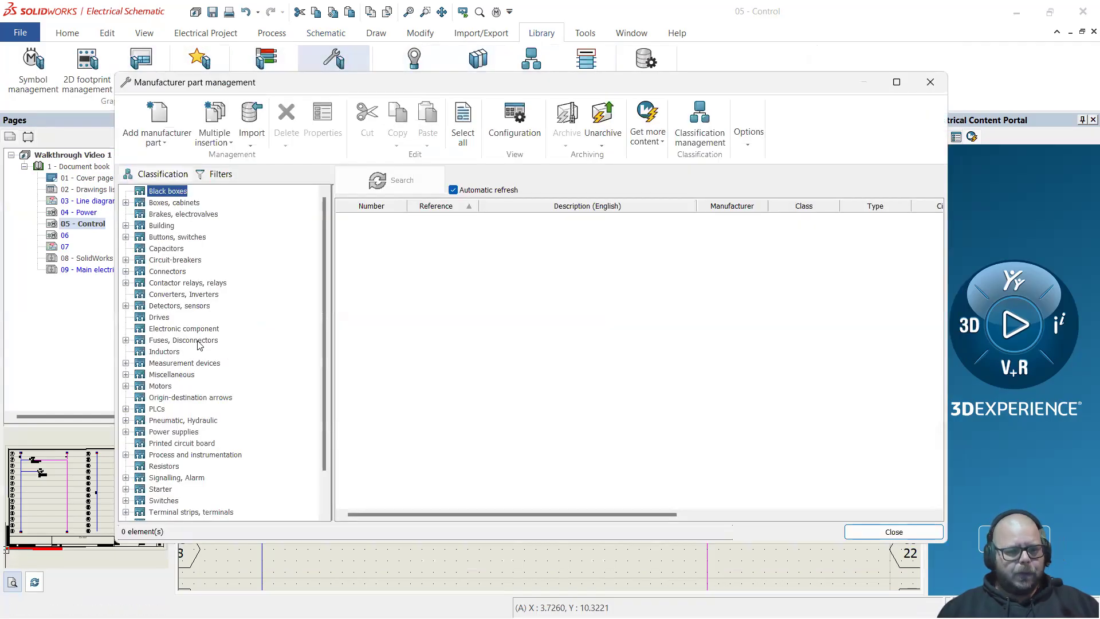
click(126, 341)
click(171, 363)
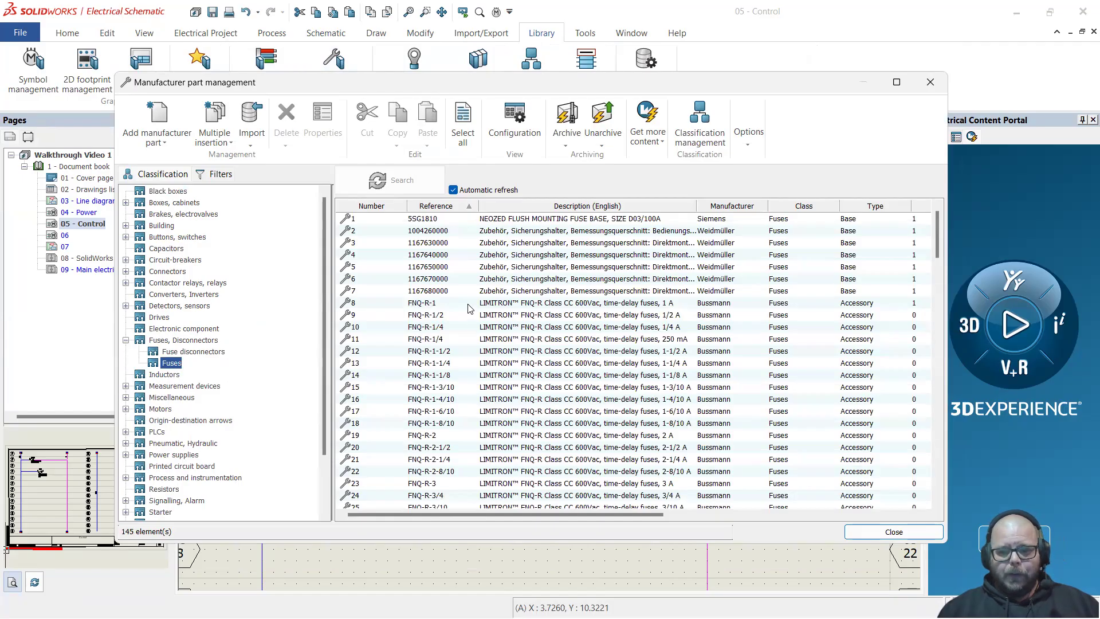
Examine the circuit type and terminals defined for the Bussmann FNQ-R-1 fuse in the part library
double_click(469, 308)
click(429, 115)
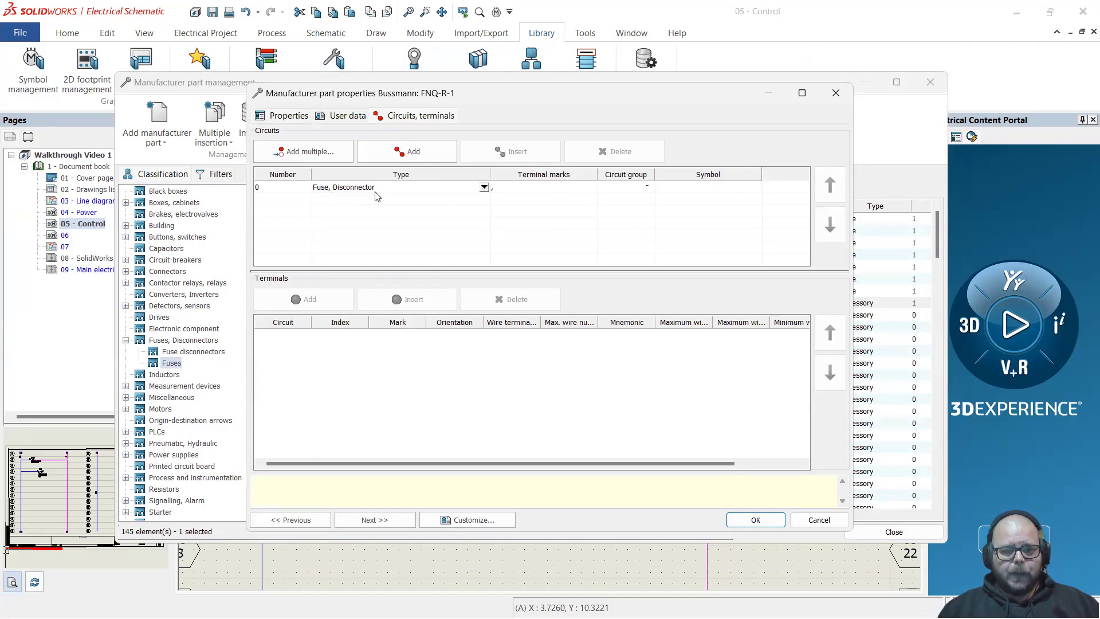
click(294, 190)
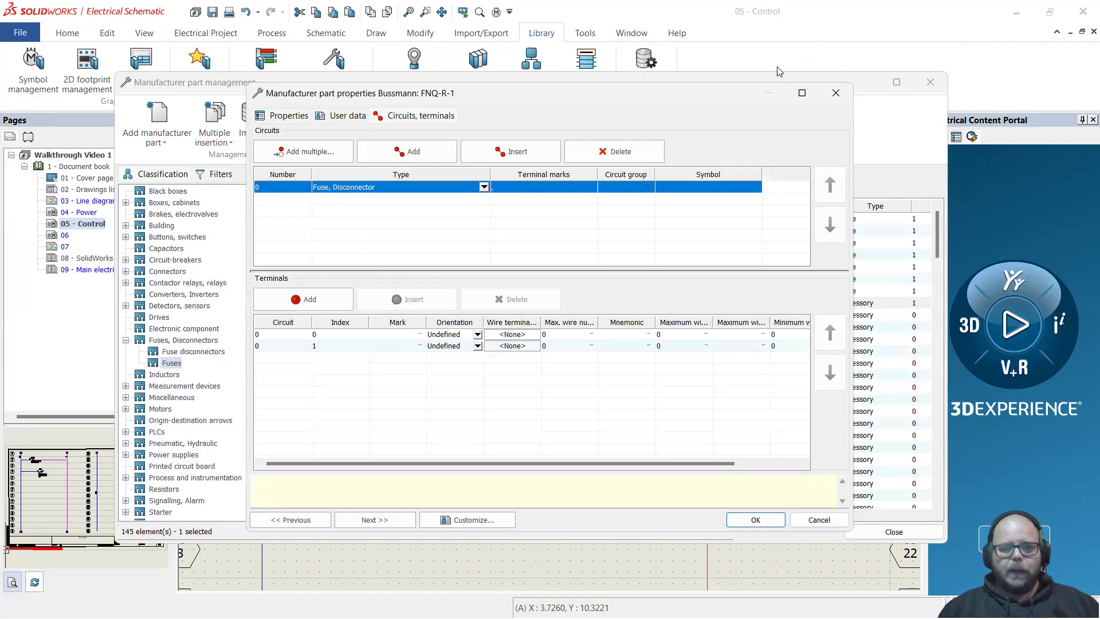
click(836, 93)
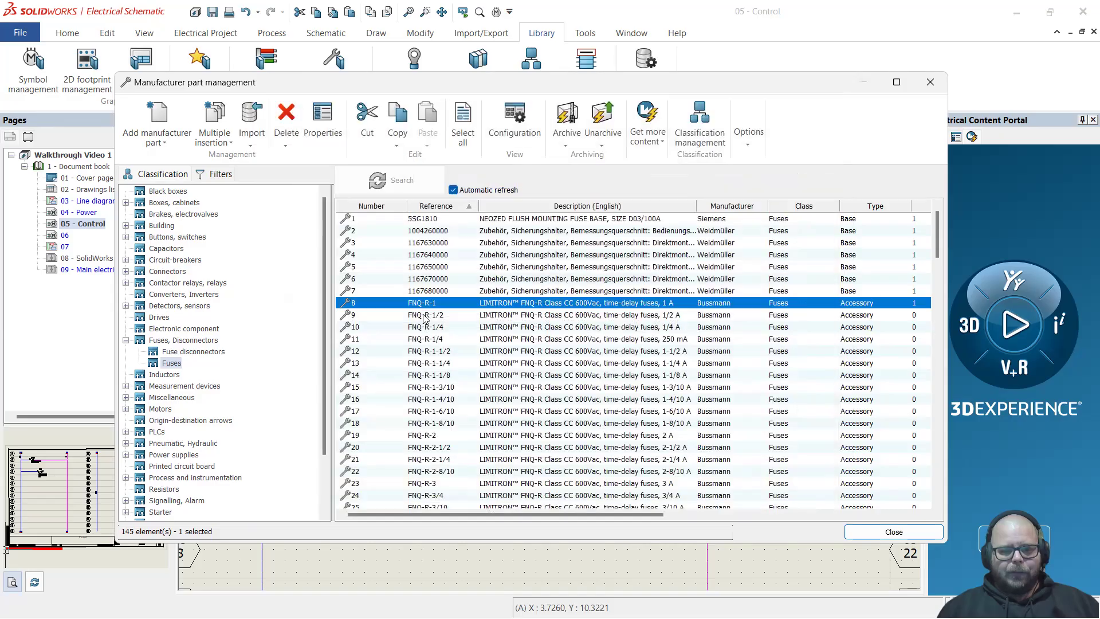
Check the circuits and terminals of the Bussmann FNQ-R-1/2 fuse for comparison with the FNQ-R-1
double_click(428, 319)
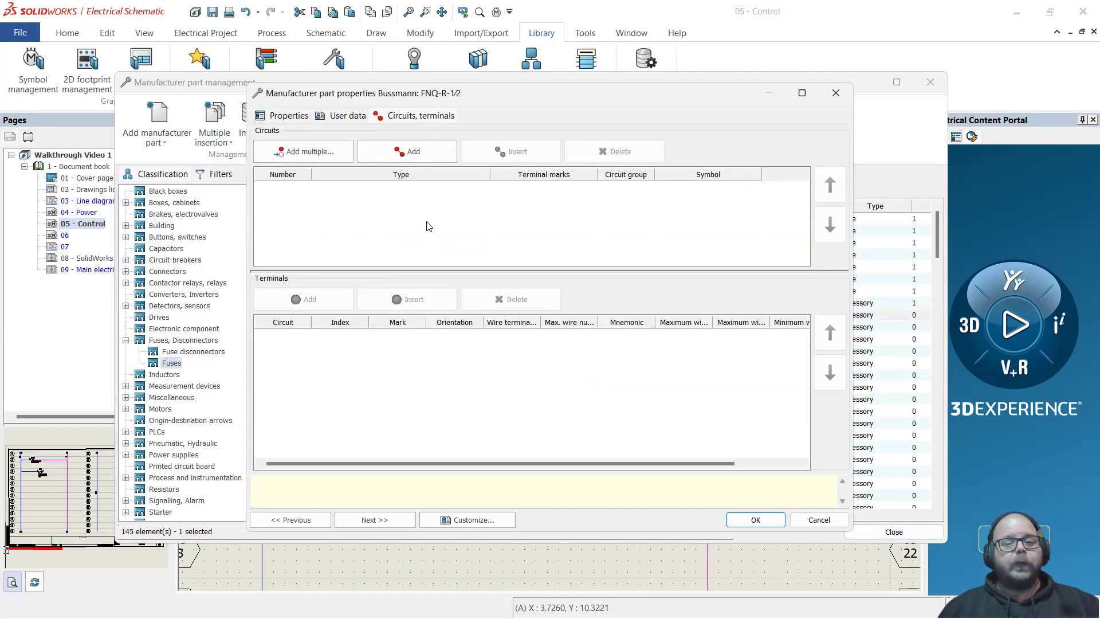
click(836, 92)
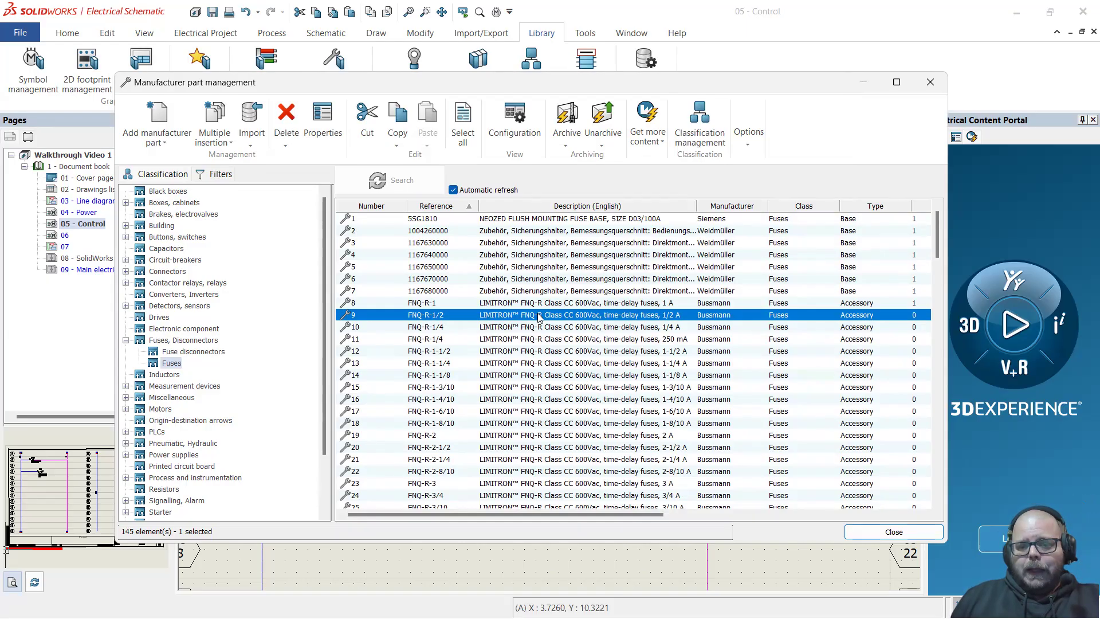
key(Up)
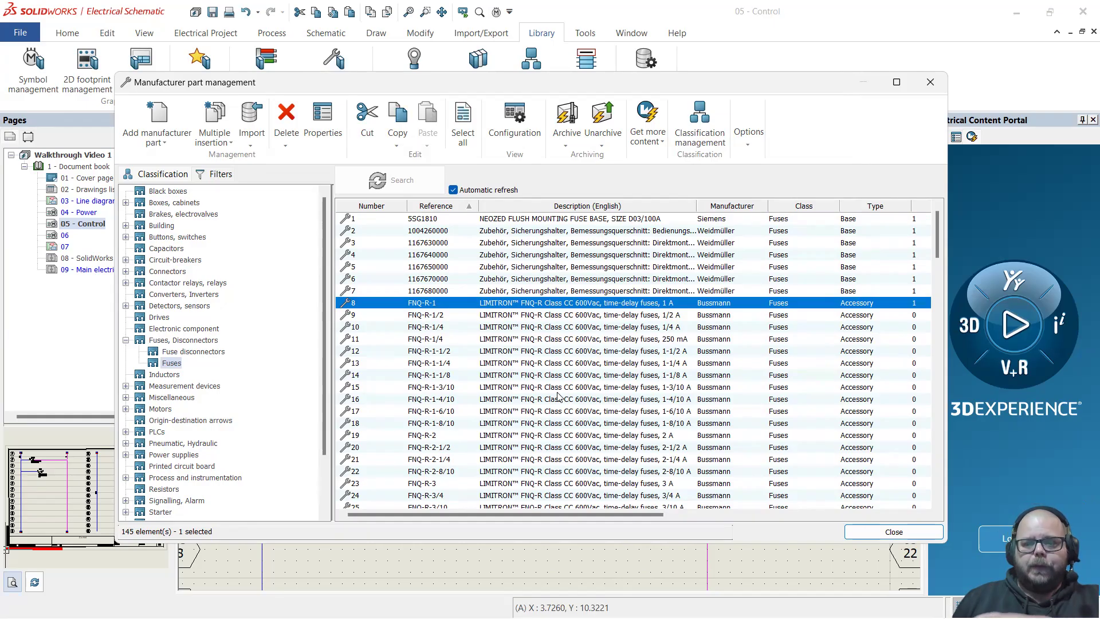
Examine the shared properties and user data of the eight fuses from FNQ-R-1/2 through FNQ-R-1-4/10 for circuit settings
click(503, 317)
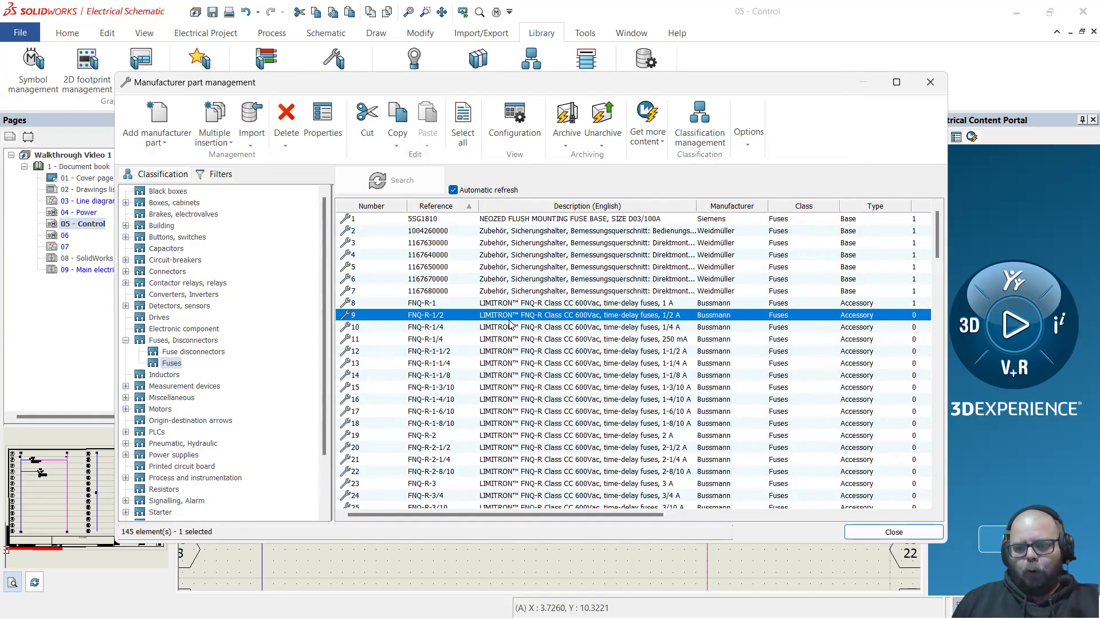
shift+click(522, 400)
right_click(521, 400)
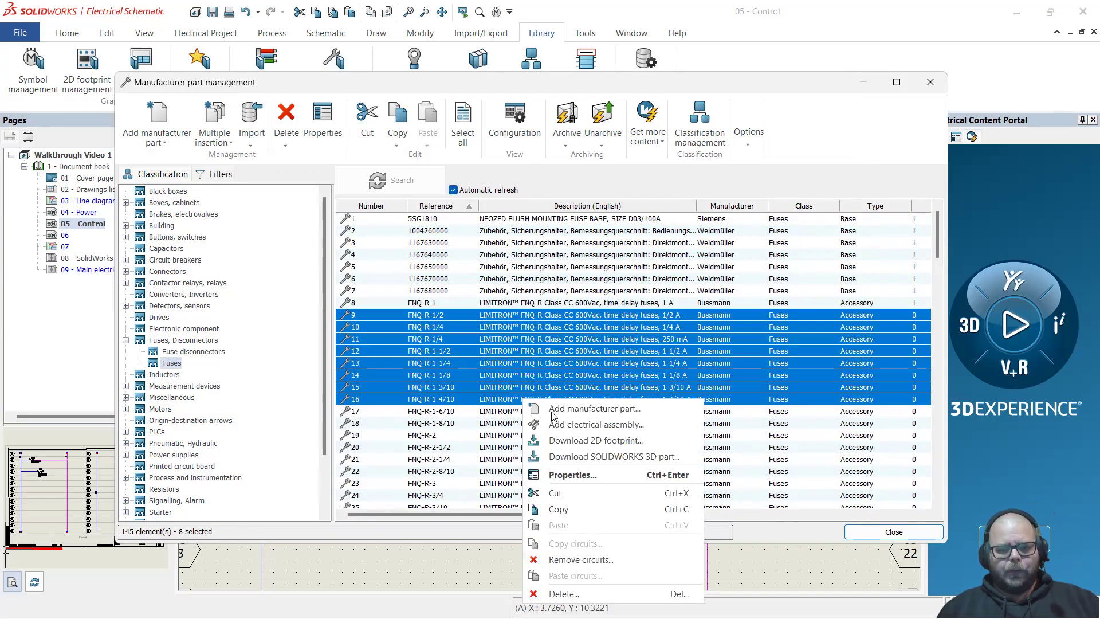
click(580, 475)
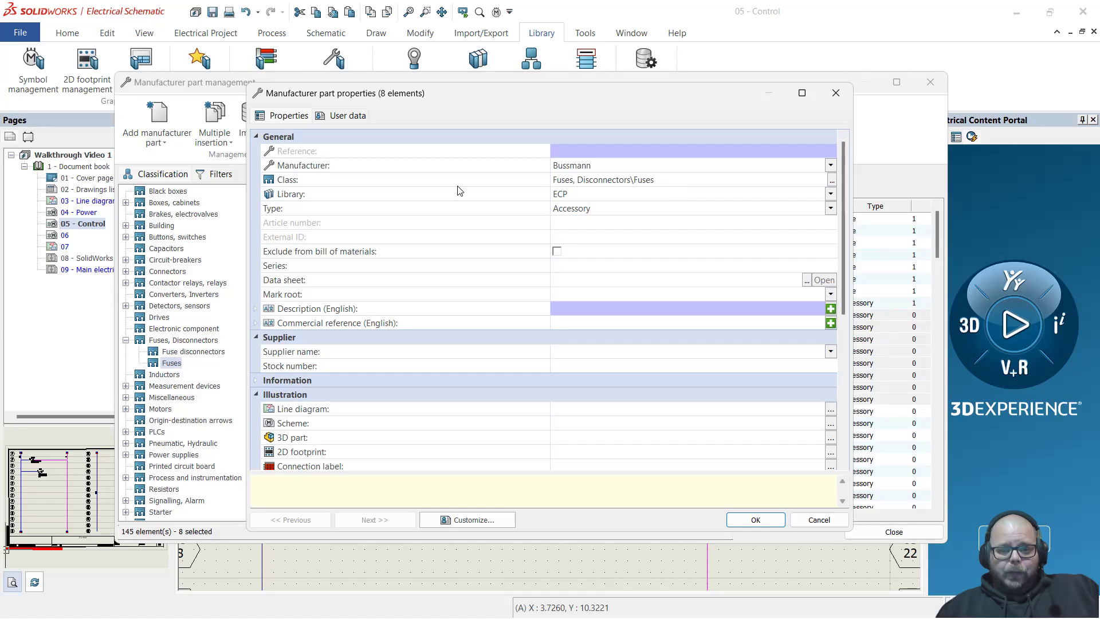
scroll(493, 281, down, 5)
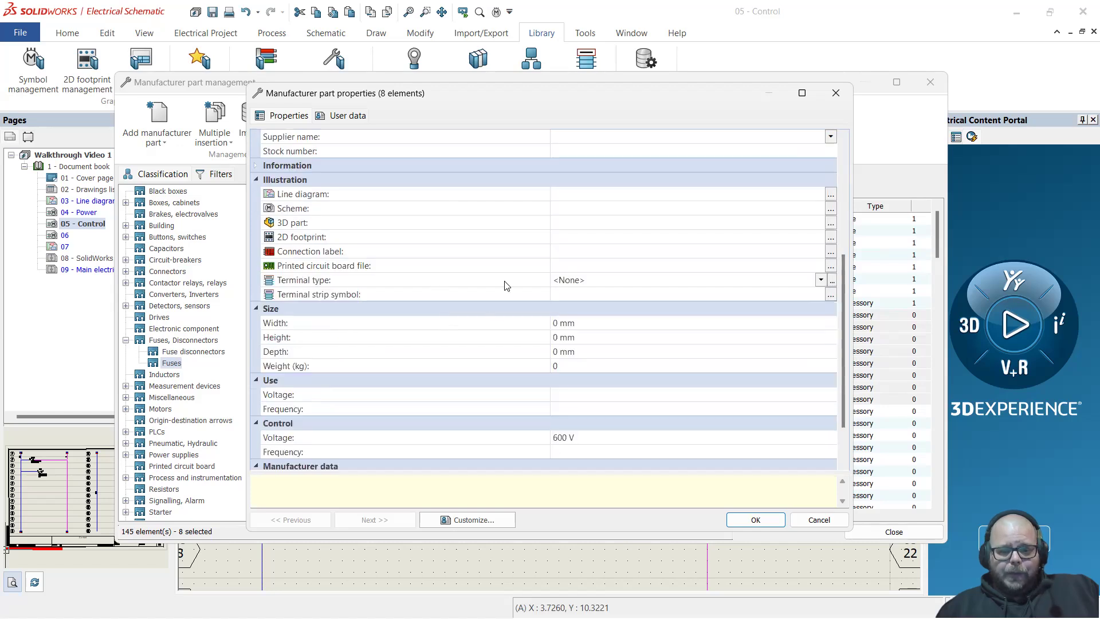
scroll(579, 311, down, 2)
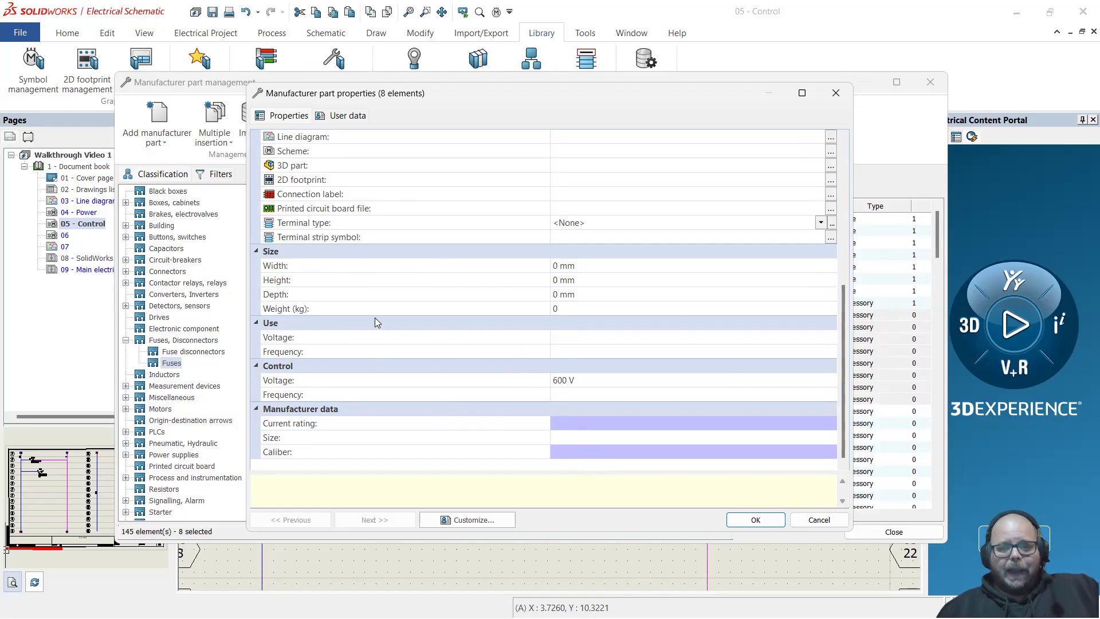
scroll(375, 319, up, 7)
scroll(383, 324, down, 6)
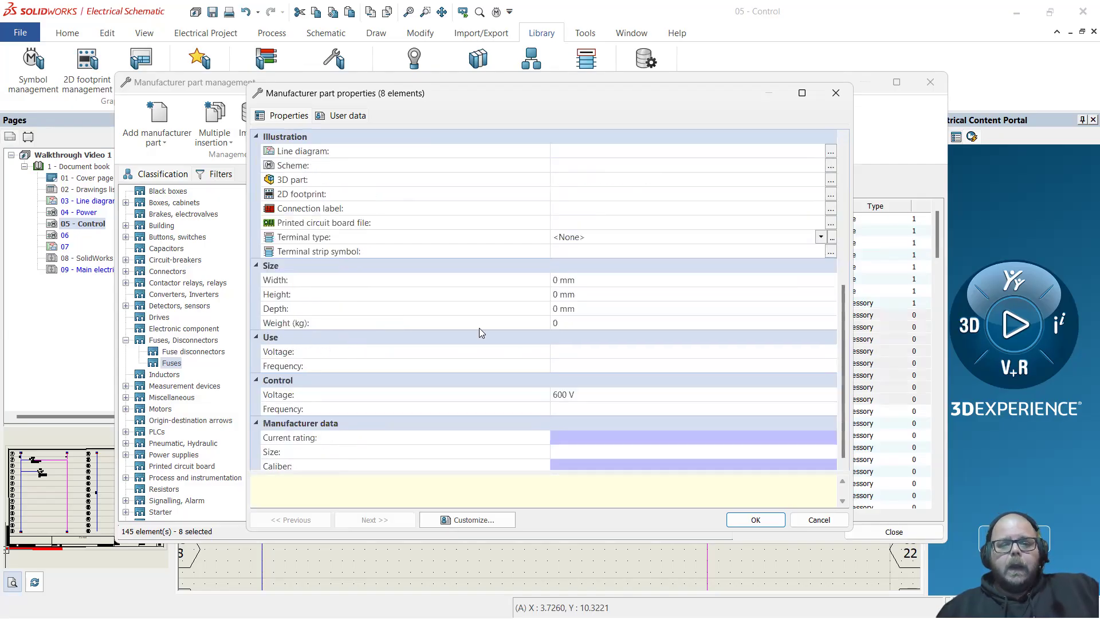
scroll(479, 328, up, 6)
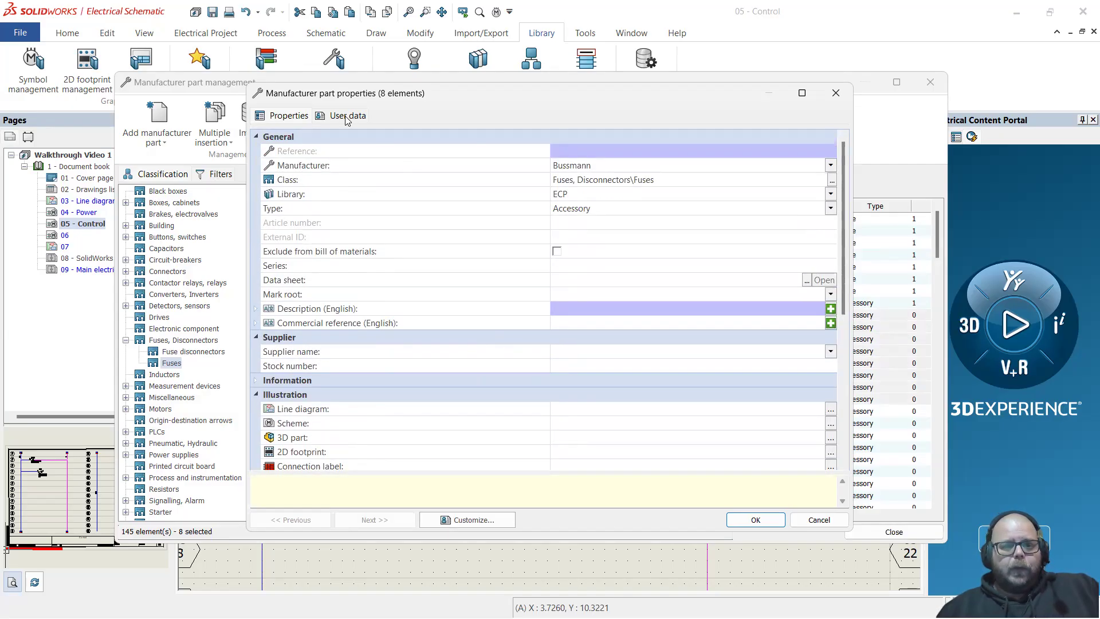
click(348, 115)
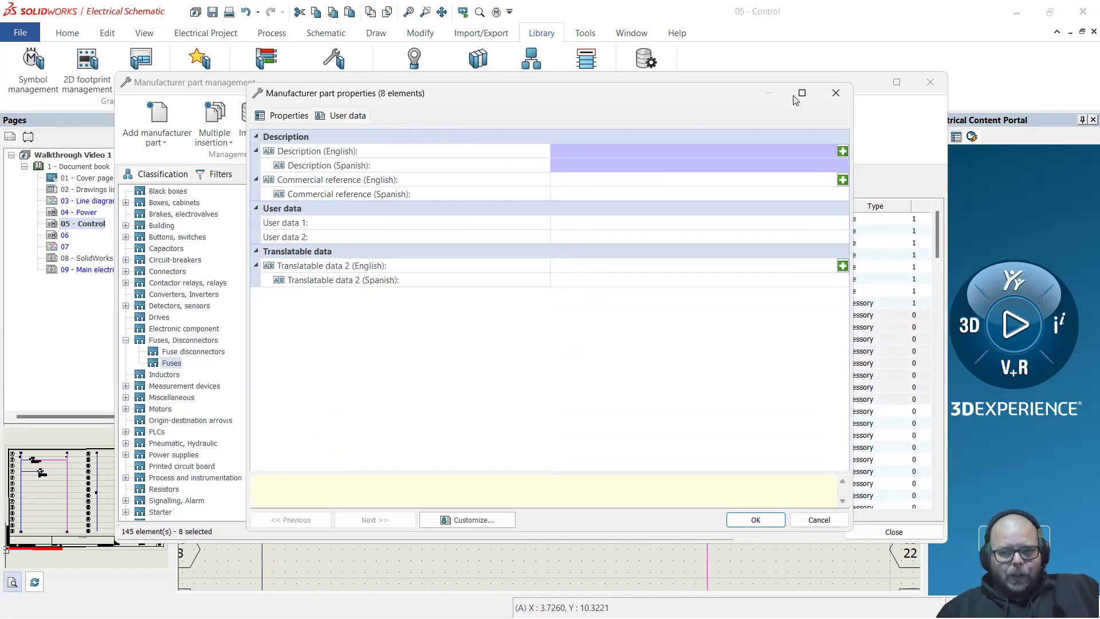
click(836, 93)
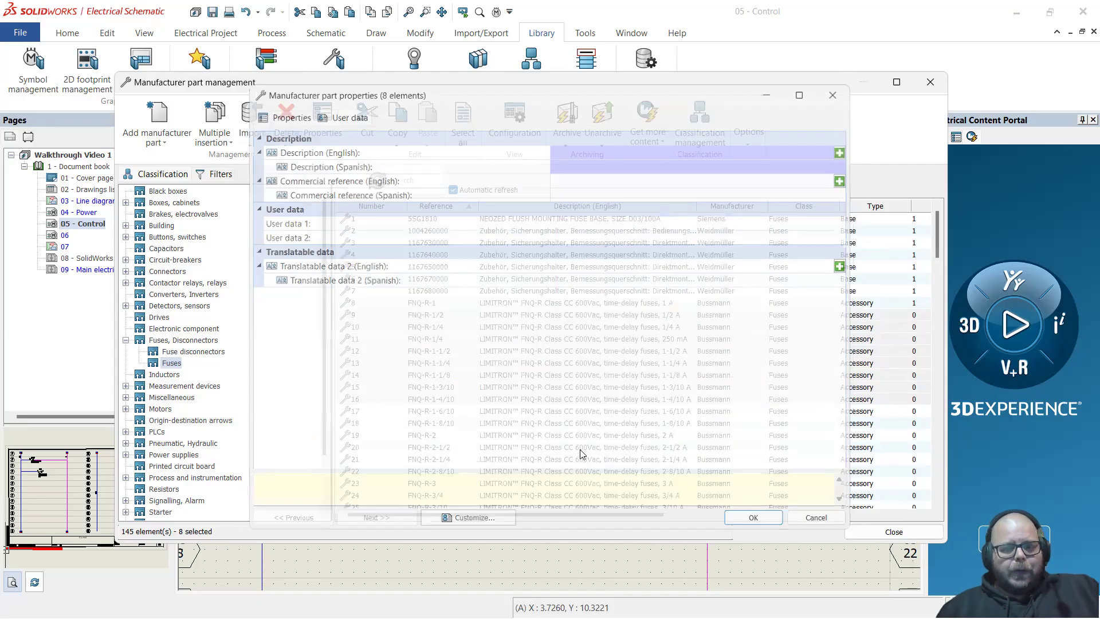
Add a Fuse, Disconnector circuit with two terminals to the Bussmann FNQ-R-1/2 fuse and leave the part library
double_click(498, 315)
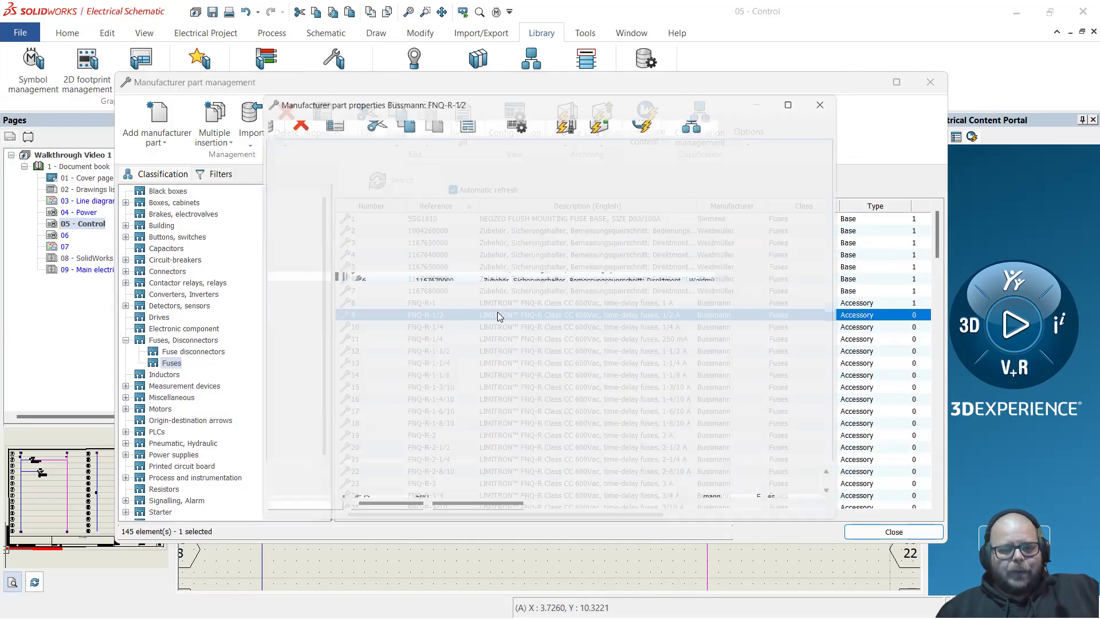
click(412, 117)
click(408, 152)
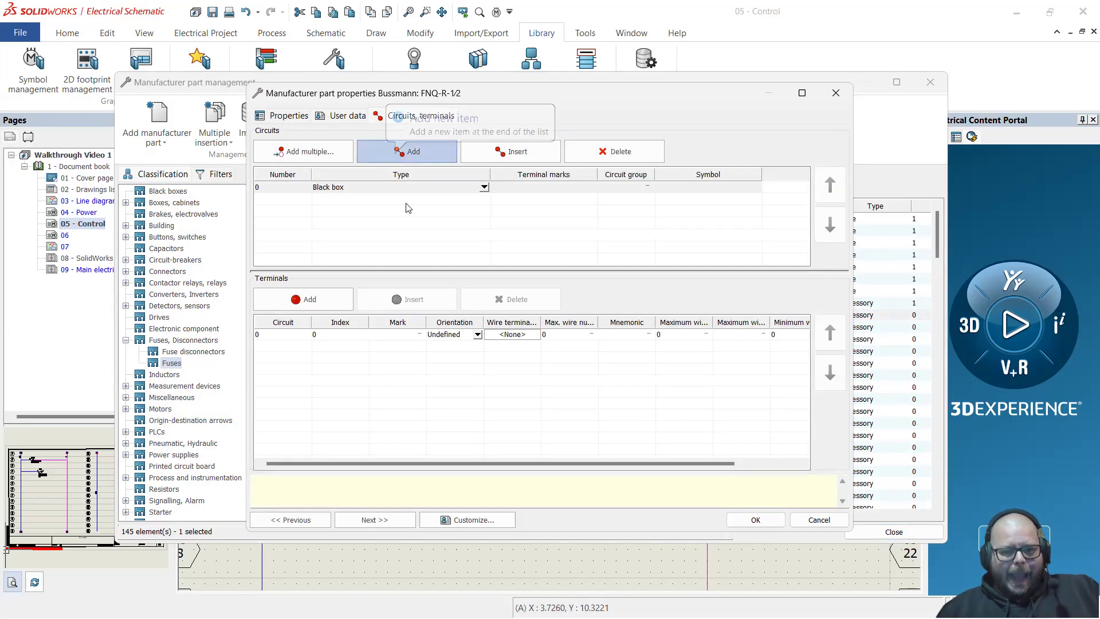
click(401, 187)
click(399, 198)
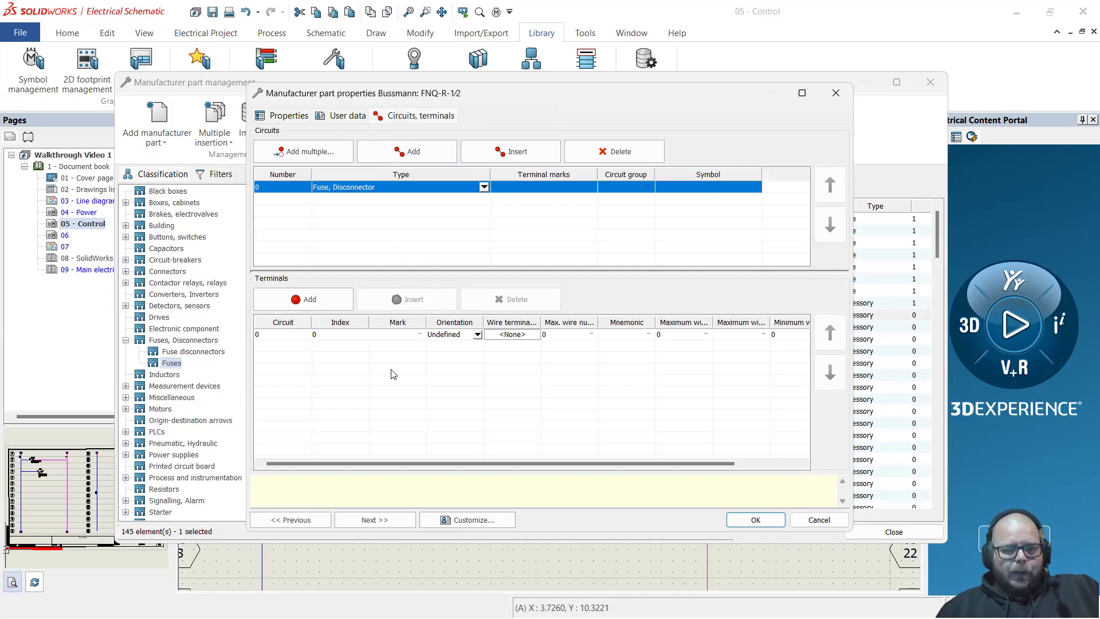
click(305, 300)
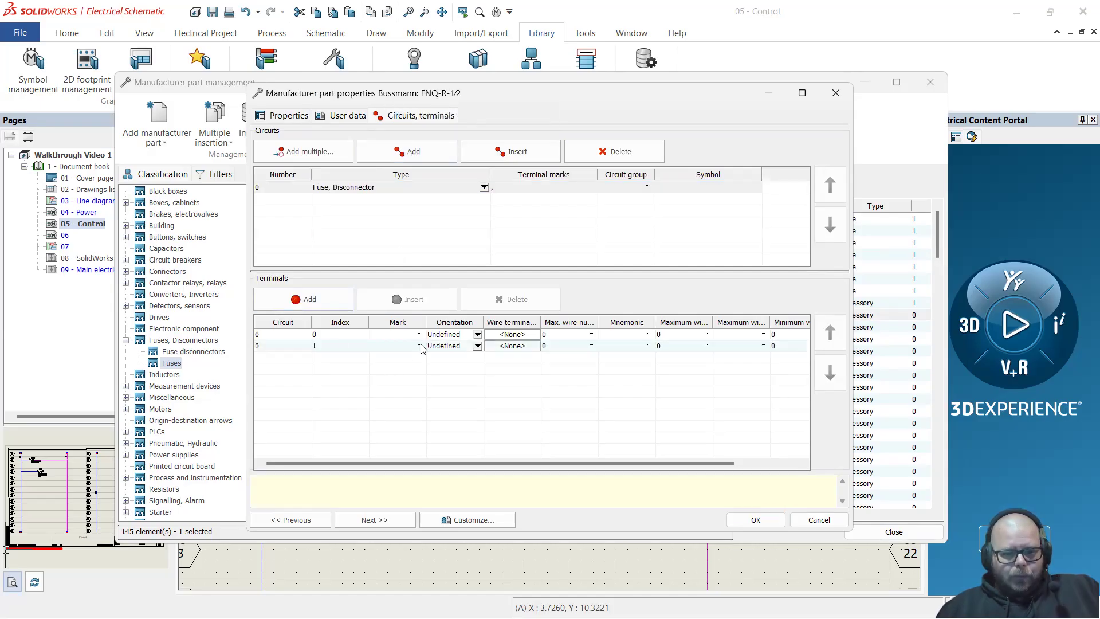
click(762, 519)
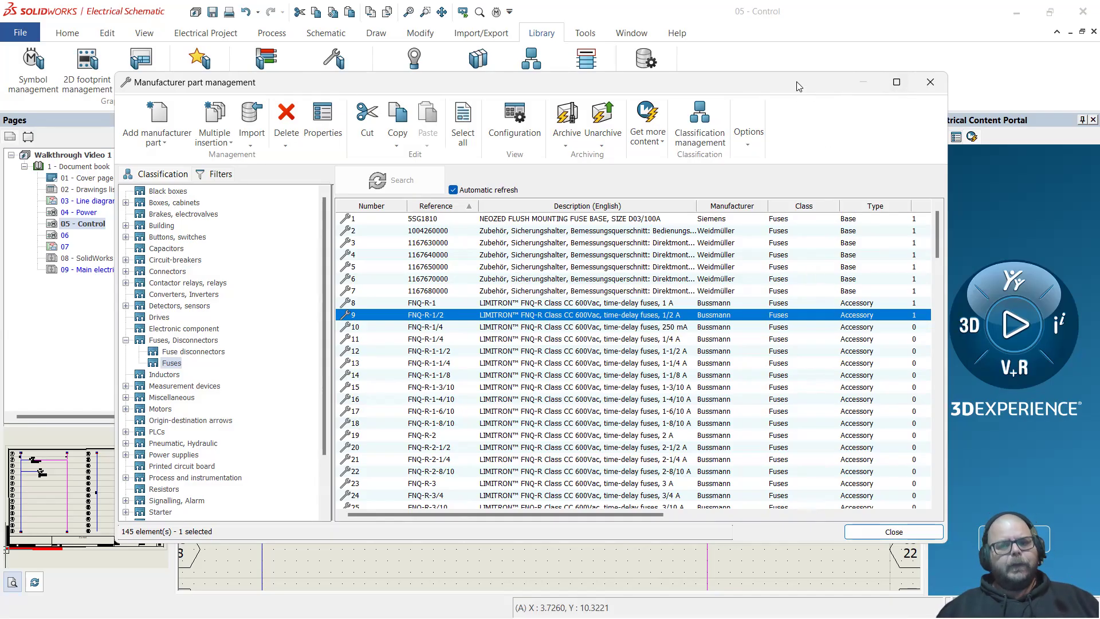
click(559, 304)
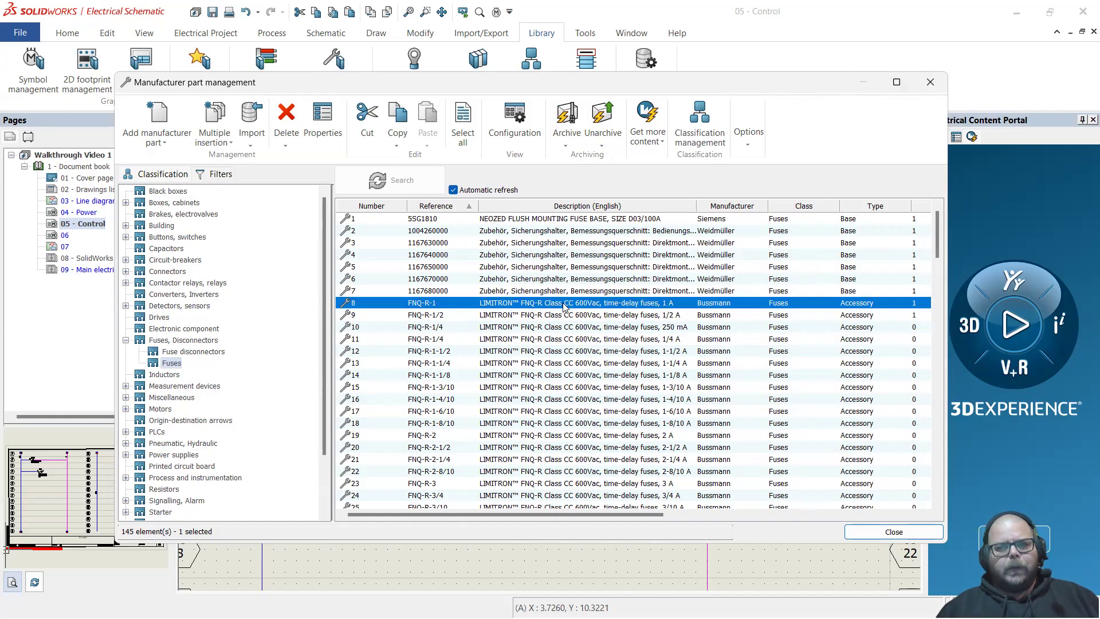
click(931, 82)
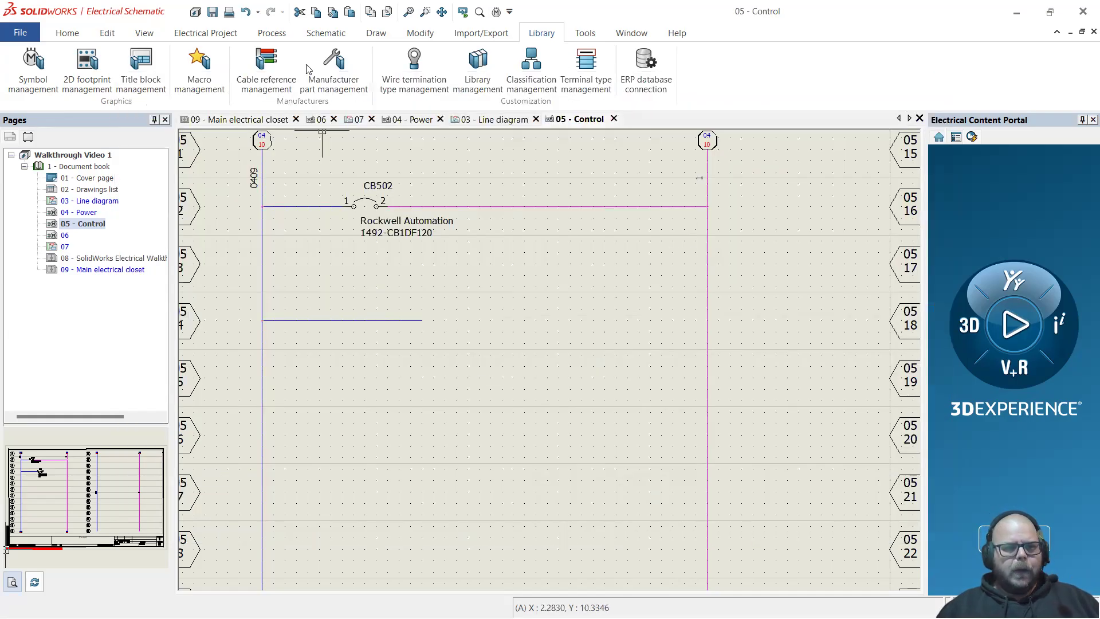
Open the slanted single pole fuse disconnector symbol from the symbol library and examine its circuit type and connection points
click(33, 69)
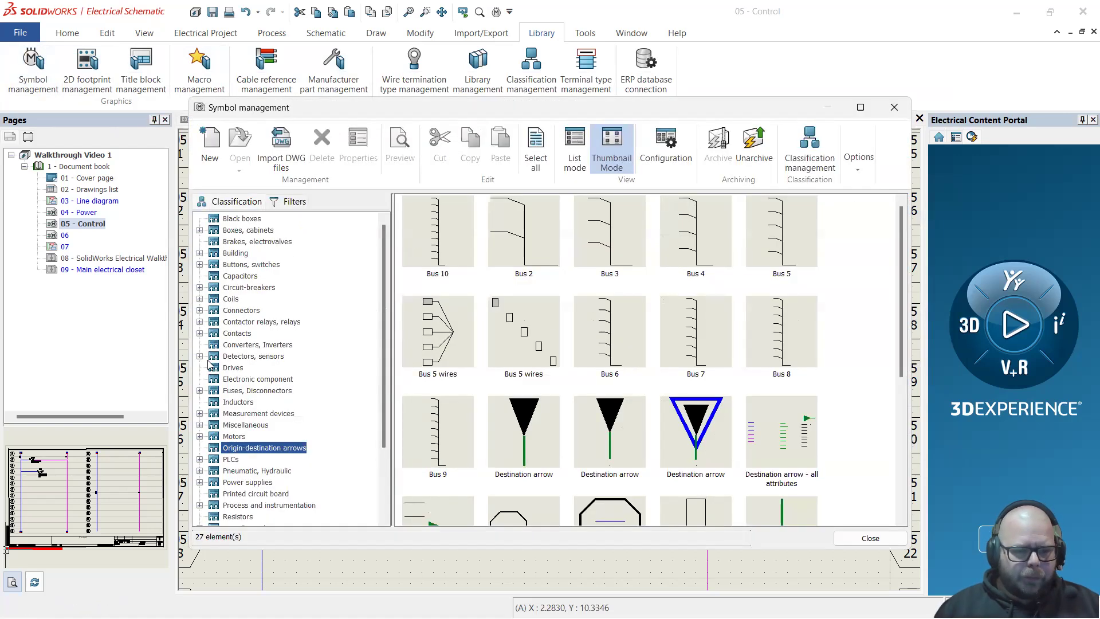
click(252, 393)
scroll(567, 316, down, 3)
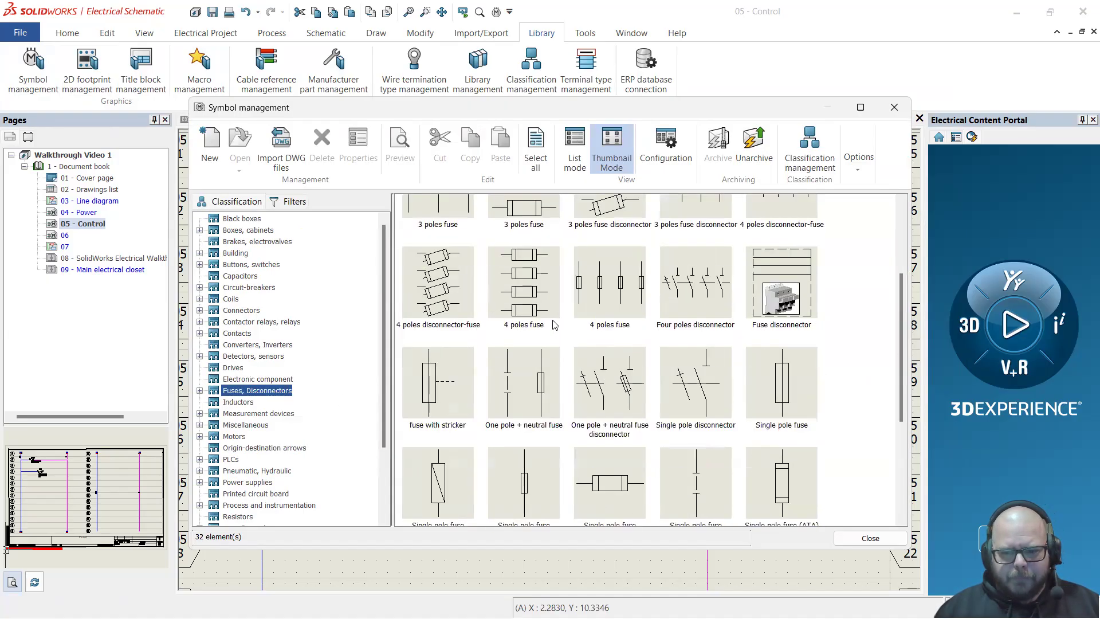
scroll(503, 372, down, 3)
click(519, 434)
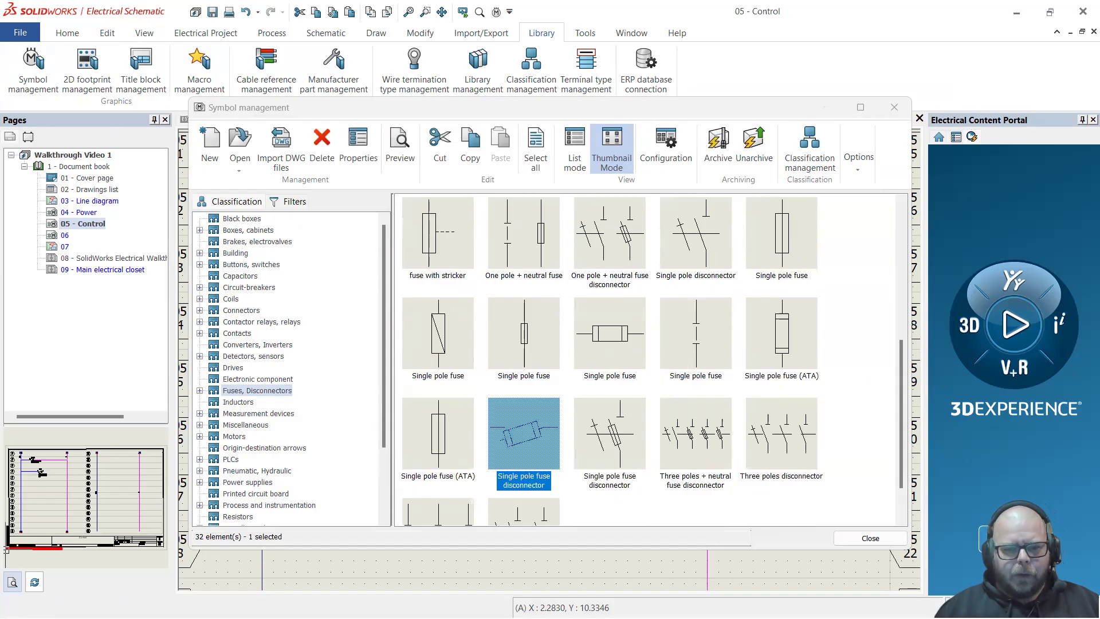
double_click(520, 435)
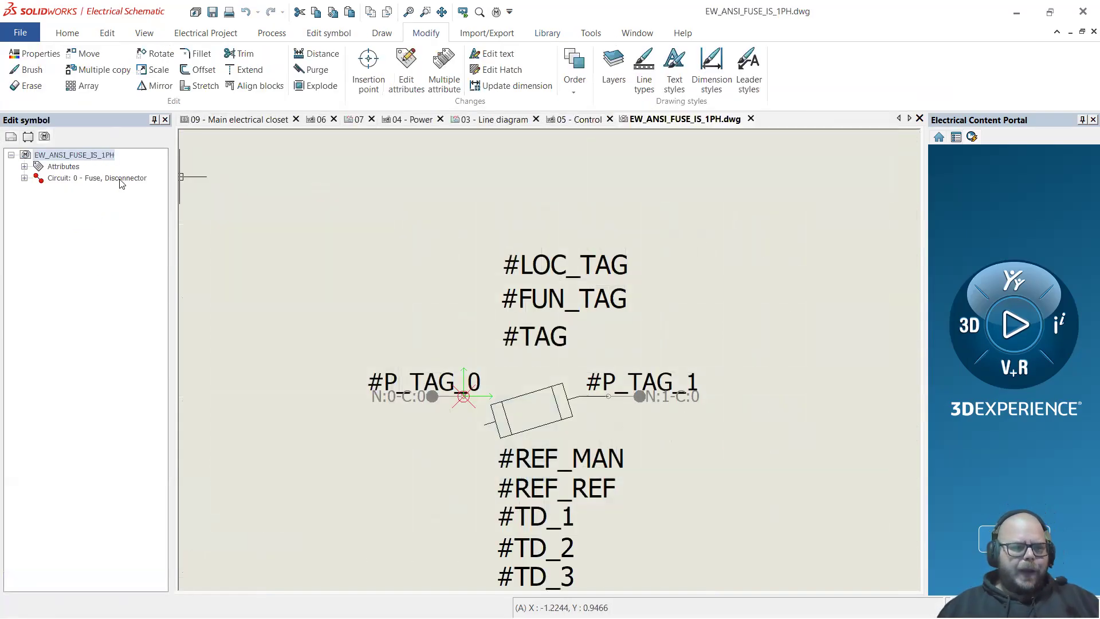
click(122, 180)
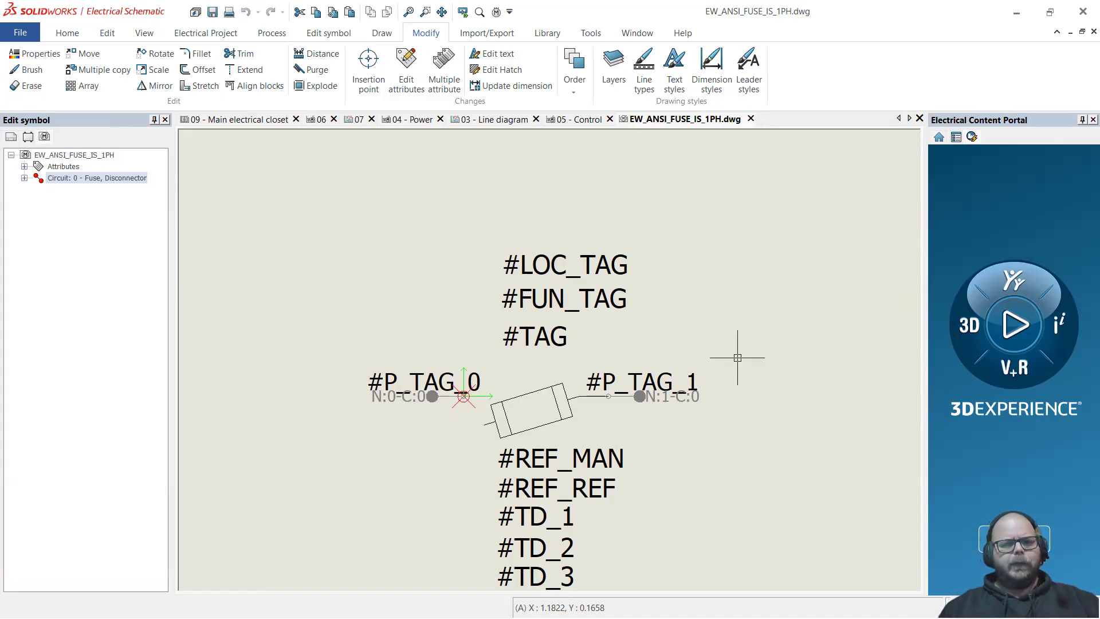
click(750, 119)
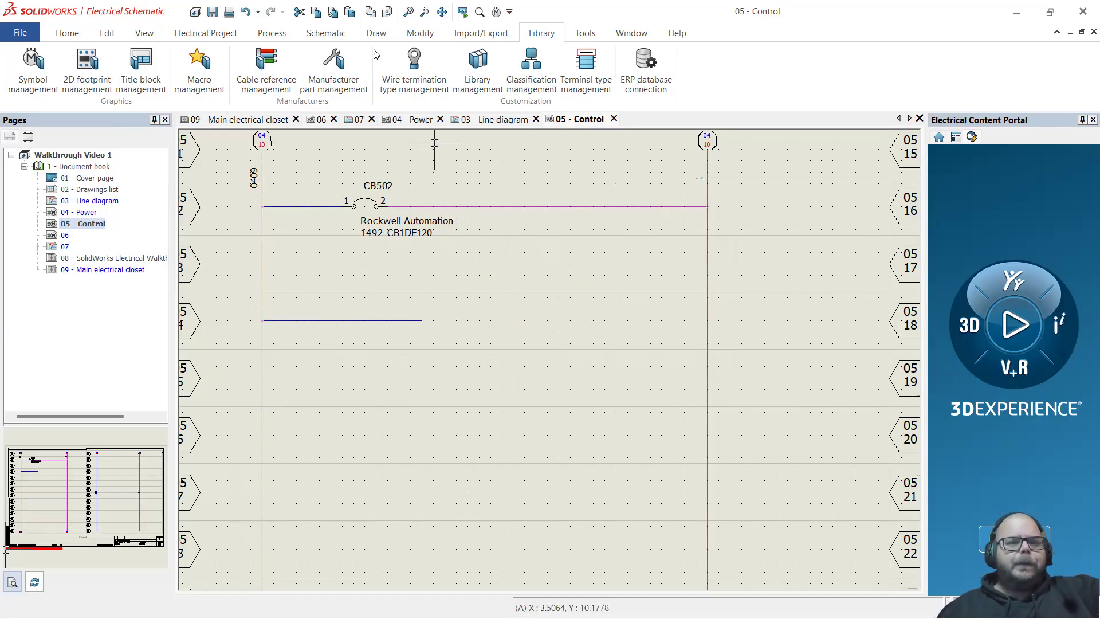
Insert the single pole fuse disconnector symbol at the end of the blue wire on line 4 and show its manufacturer parts and circuits
click(333, 35)
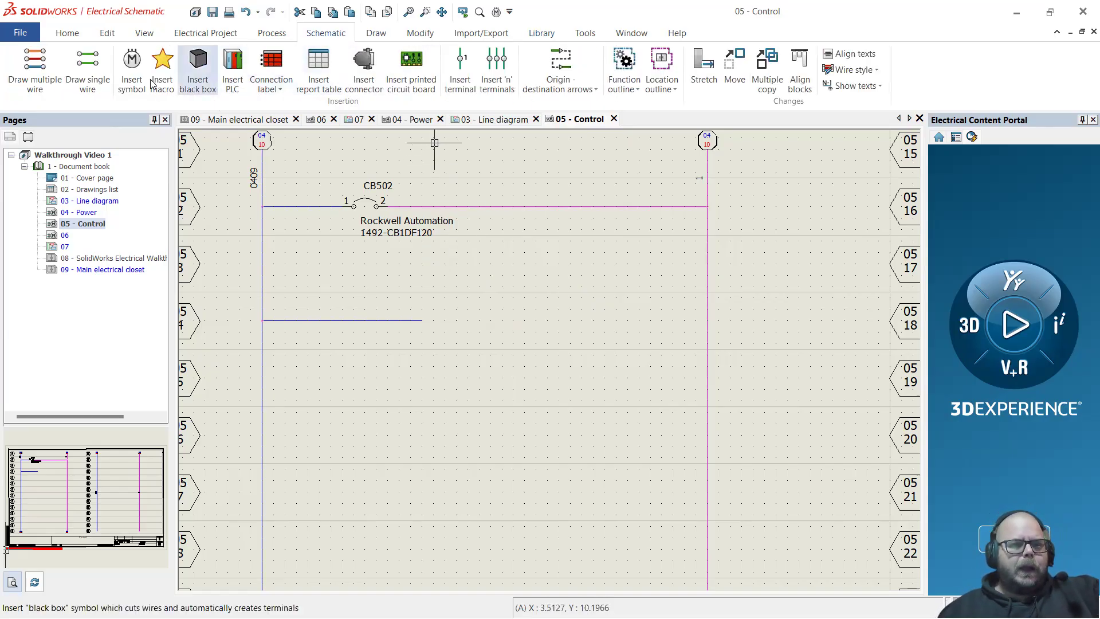
click(131, 71)
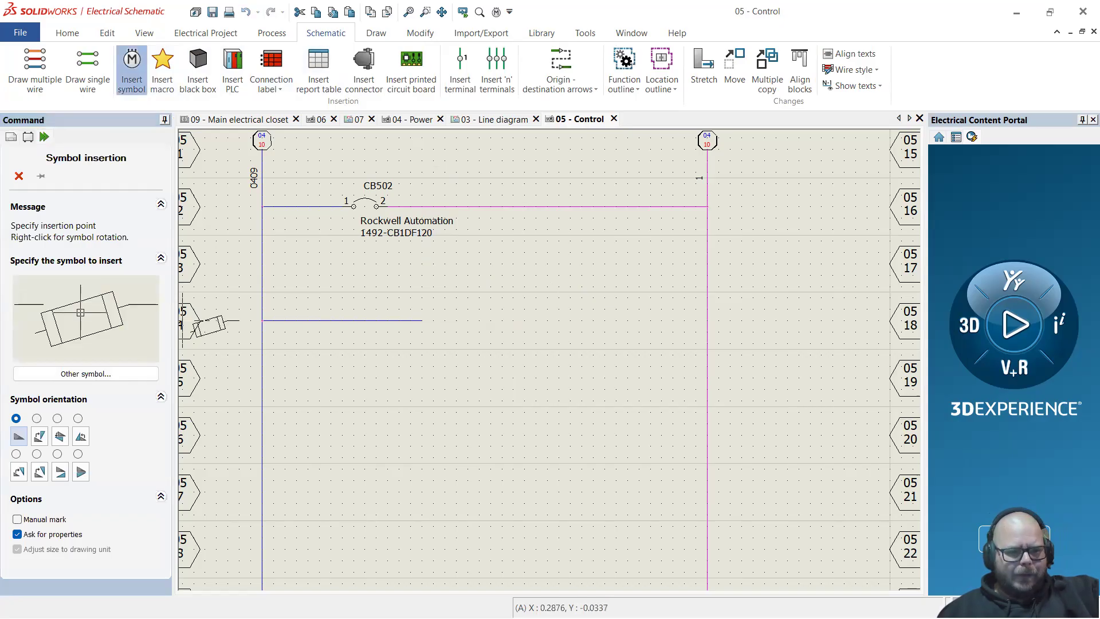
click(421, 320)
click(290, 83)
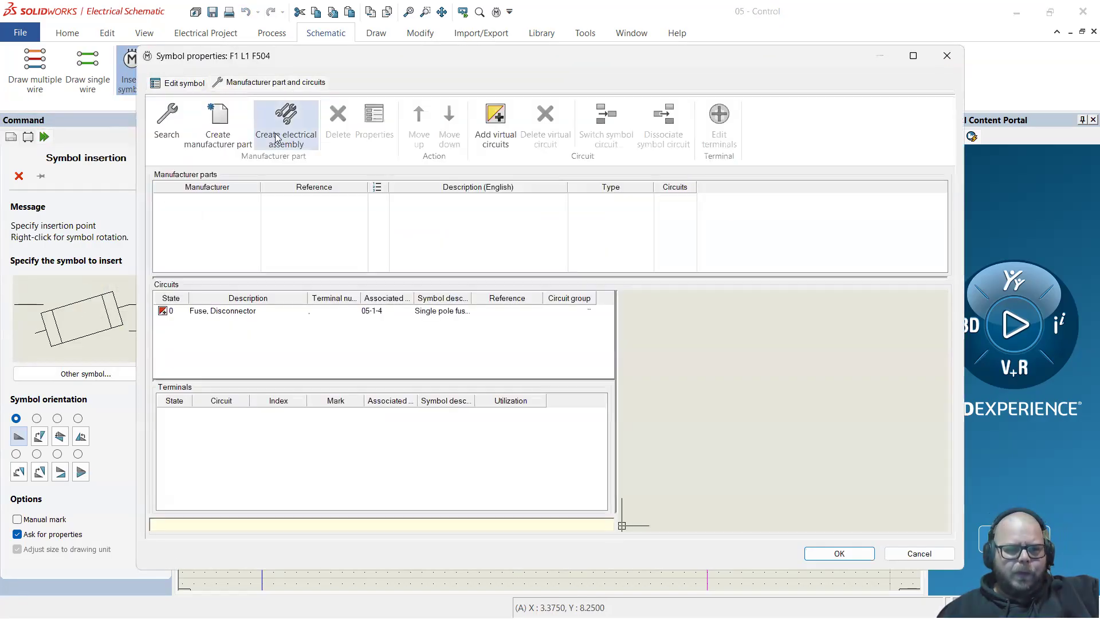
Search manufacturer parts across the parent Fuses, Disconnectors class with all types and add the Rockwell Automation 1492-FB1C30 single-pole fuse holder
click(167, 121)
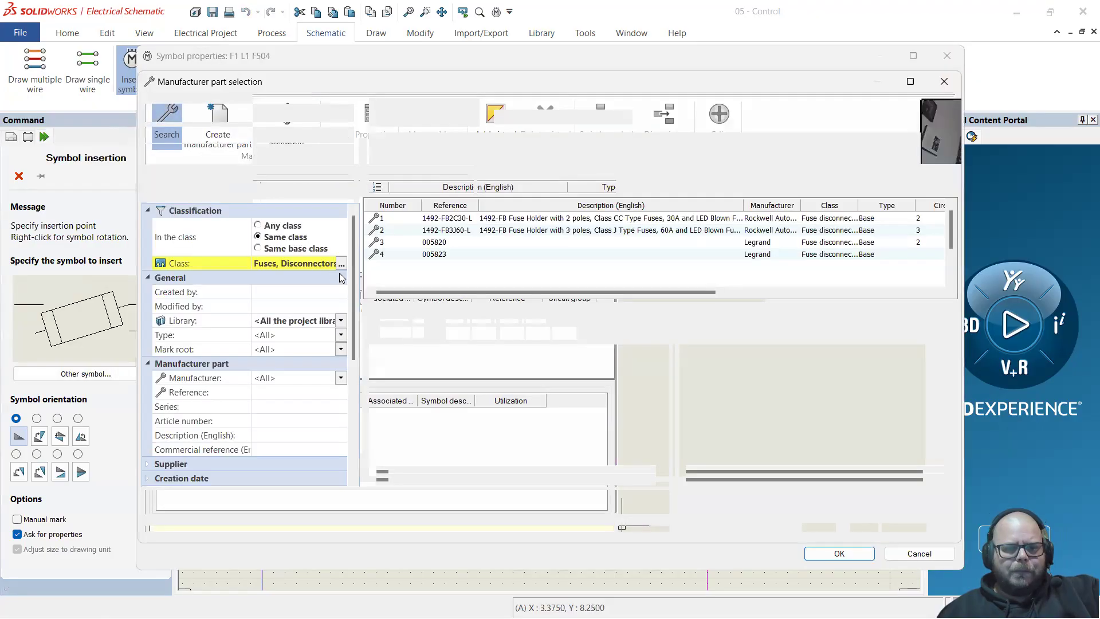
click(340, 266)
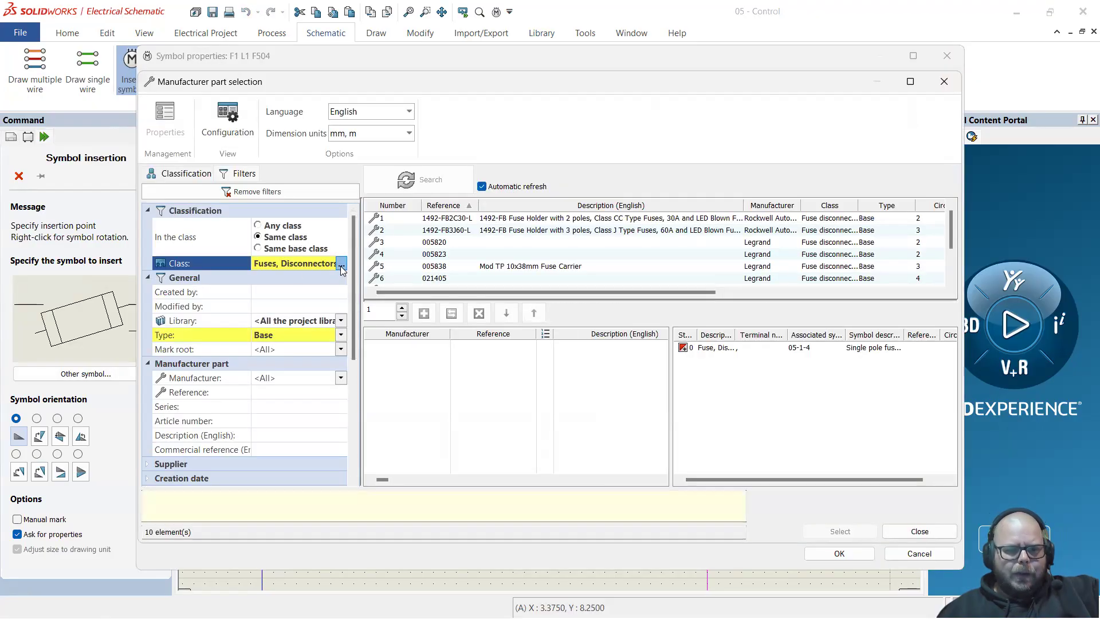
click(451, 273)
click(596, 517)
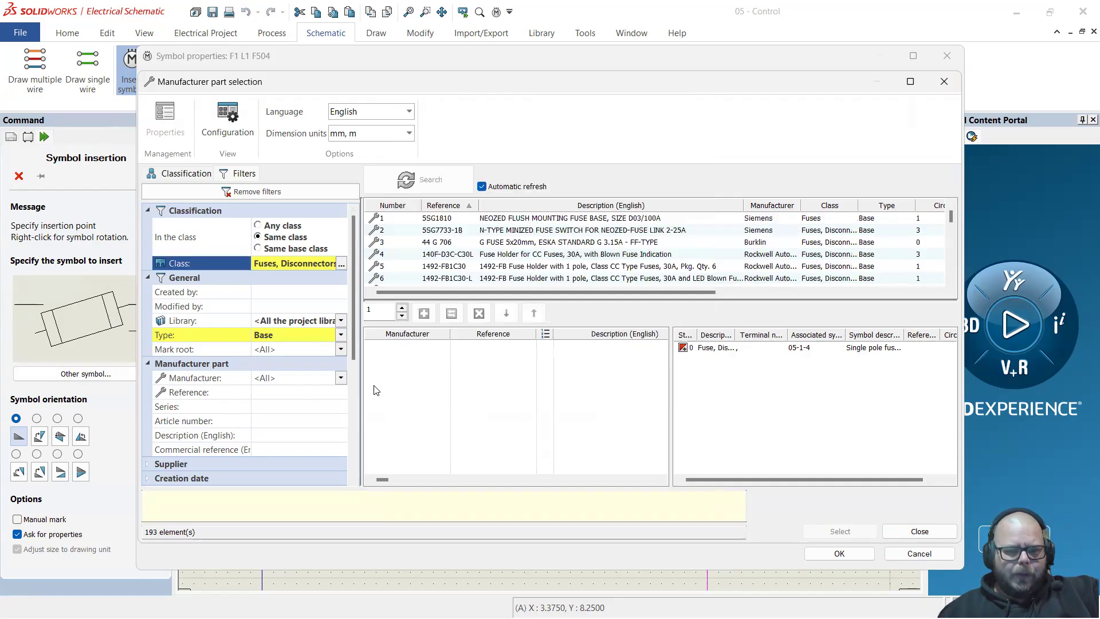
click(341, 335)
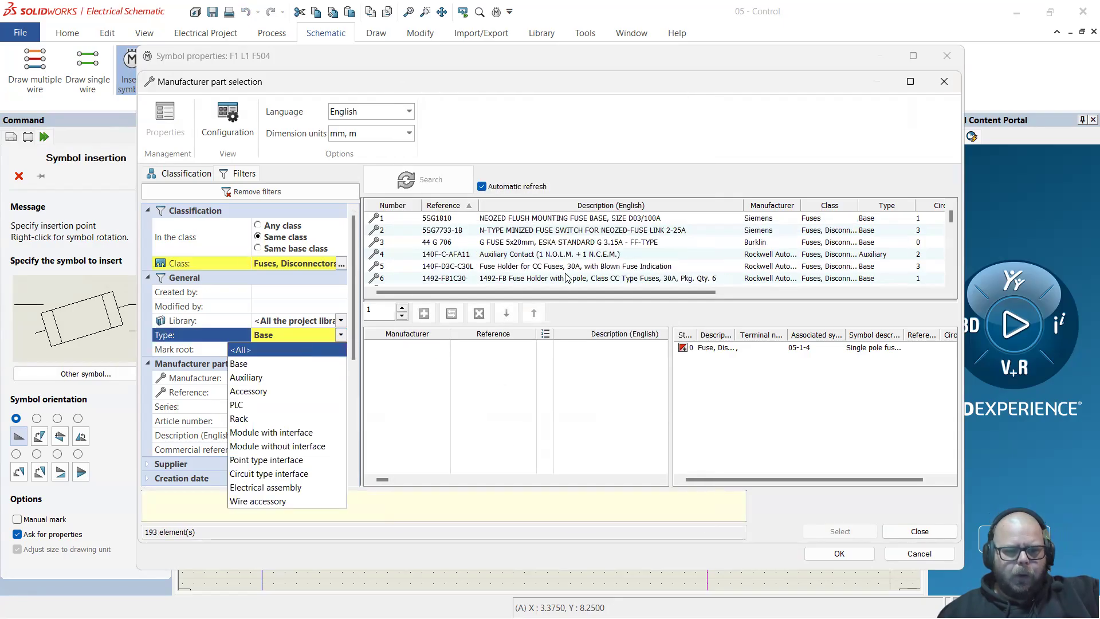
key(Return)
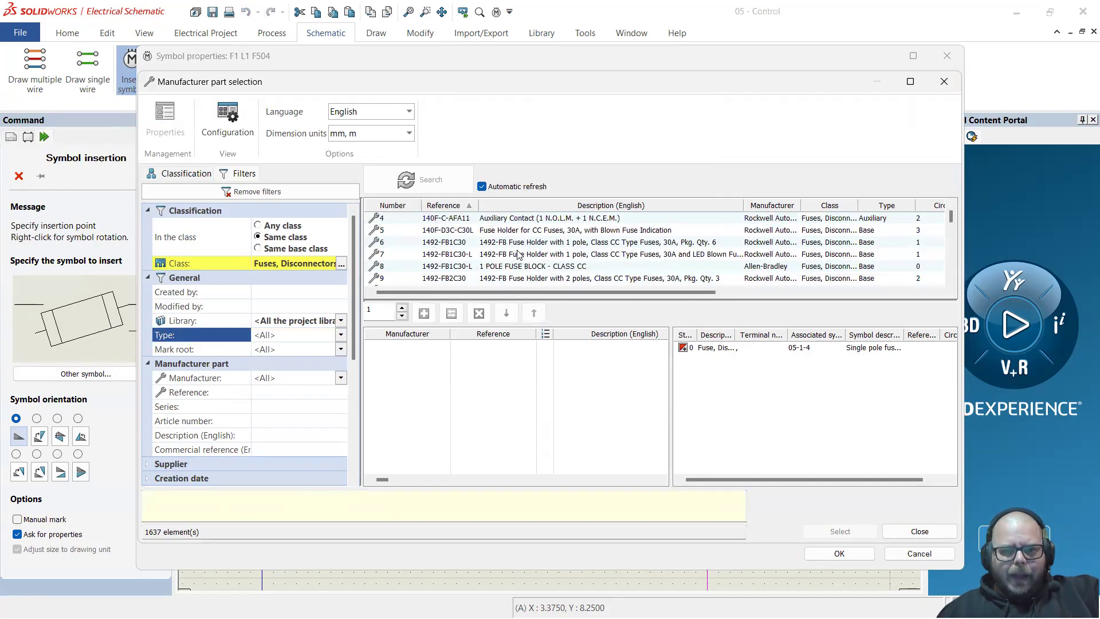
click(517, 244)
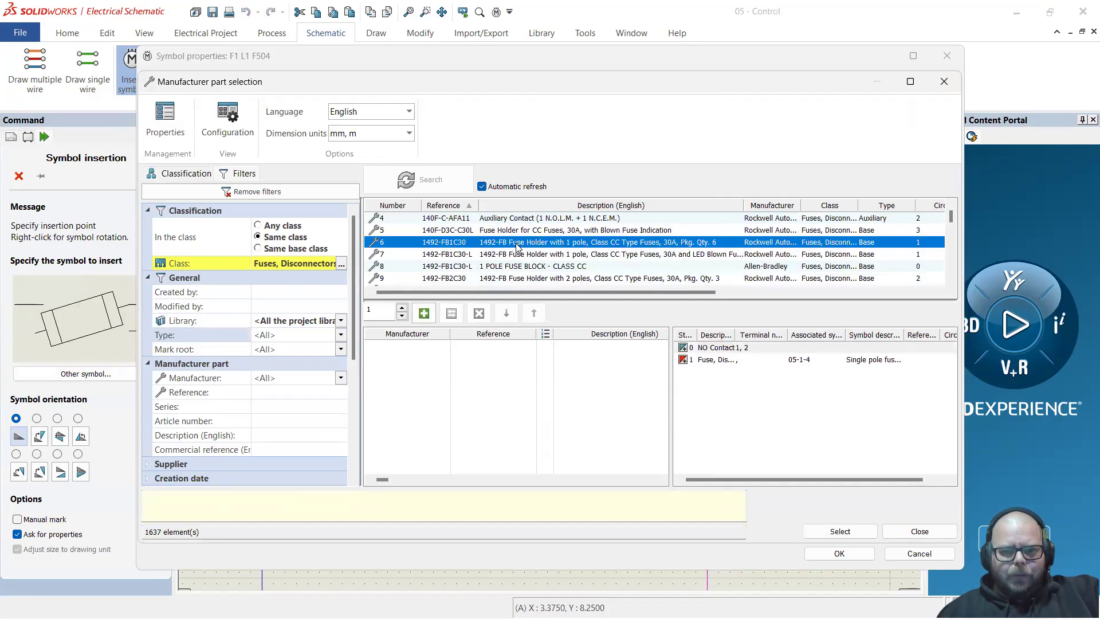
double_click(517, 244)
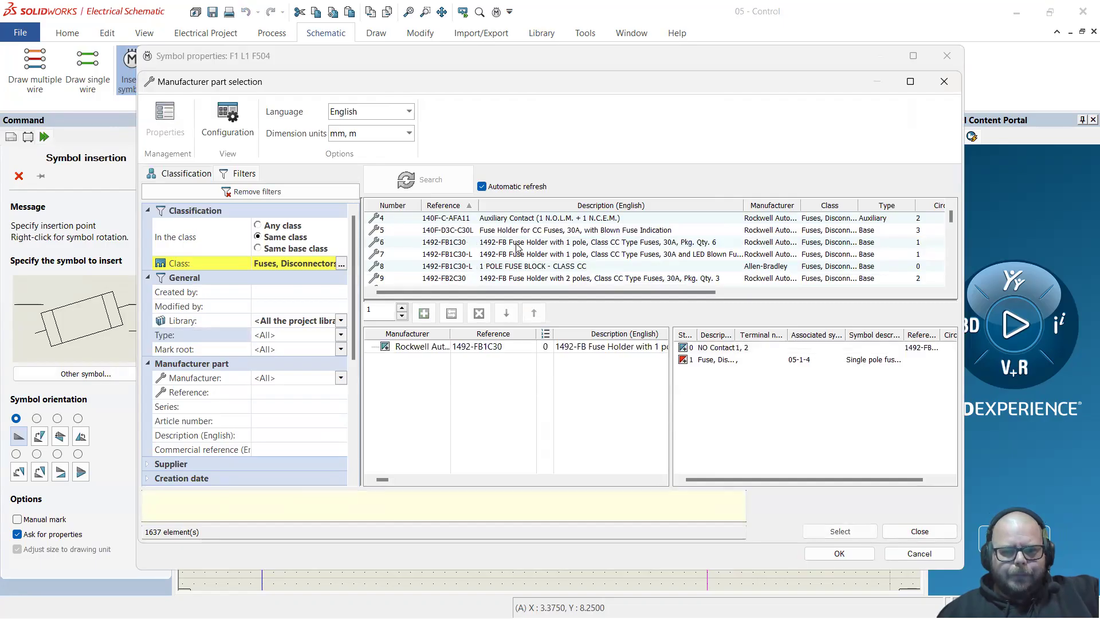
Narrow the part search to the Fuses class and add the Bussmann FNQ-R-1 1 A time-delay fuse to the selected parts
click(341, 263)
click(403, 275)
click(447, 298)
click(593, 516)
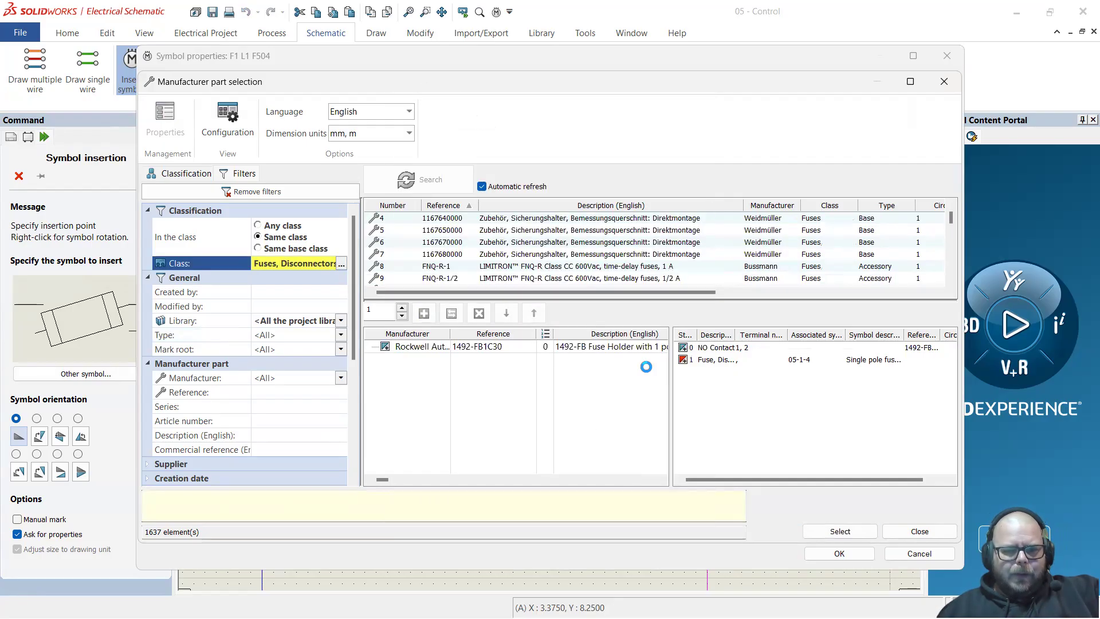
click(508, 267)
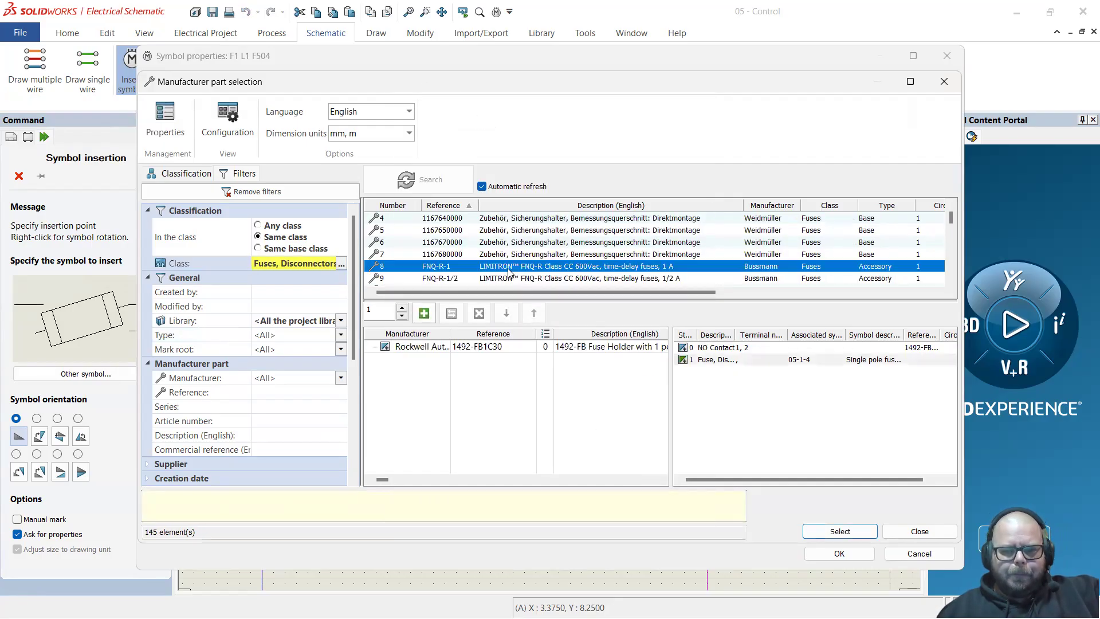
scroll(506, 274, down, 1)
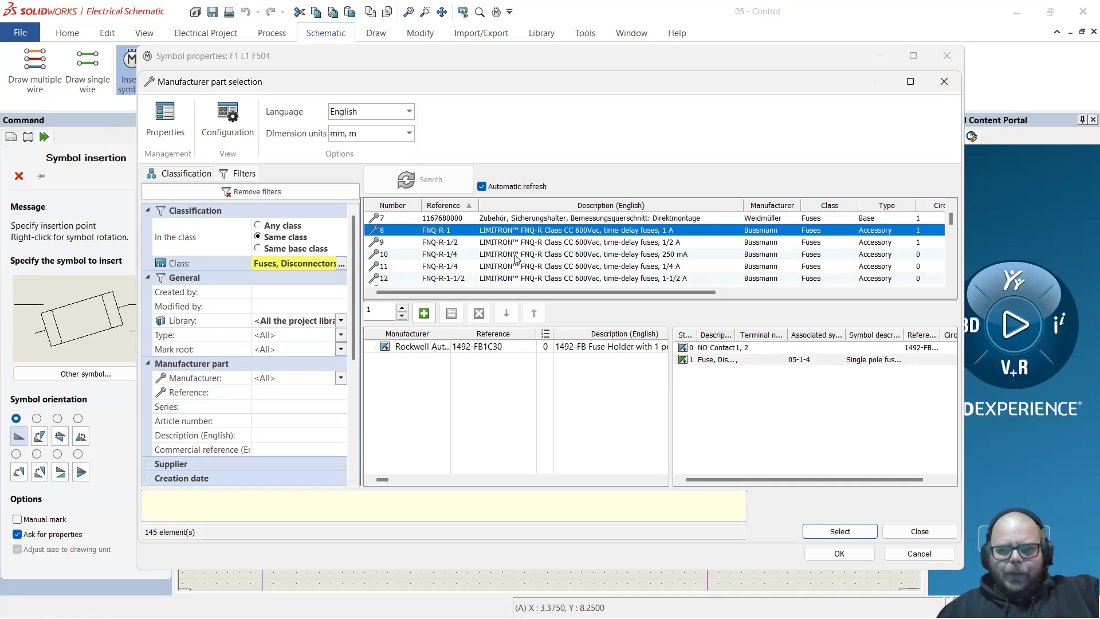
click(517, 259)
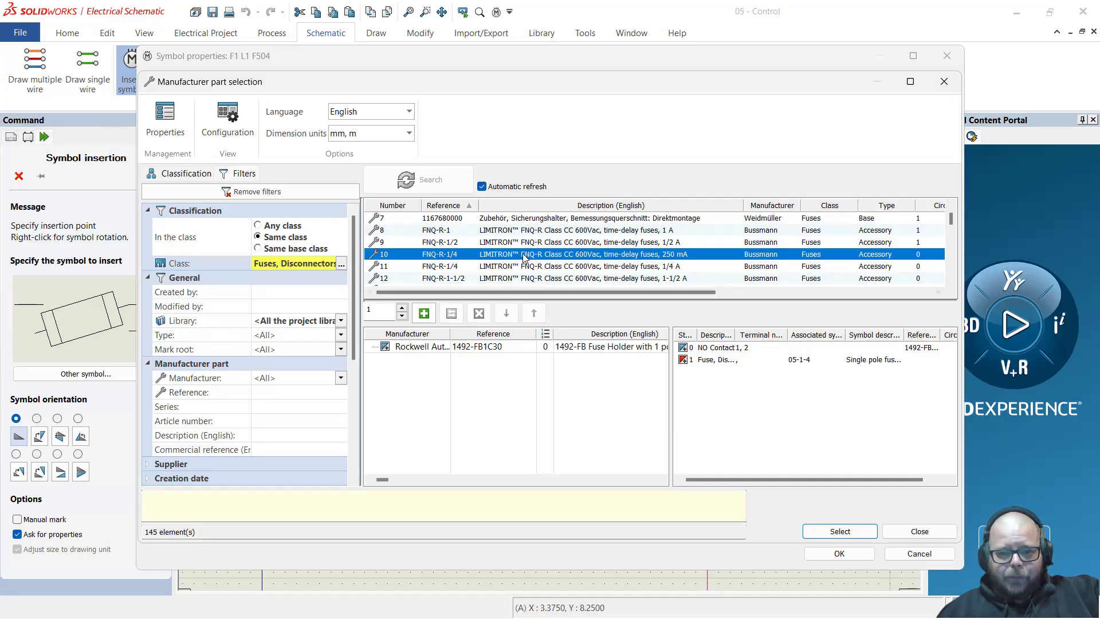
click(527, 232)
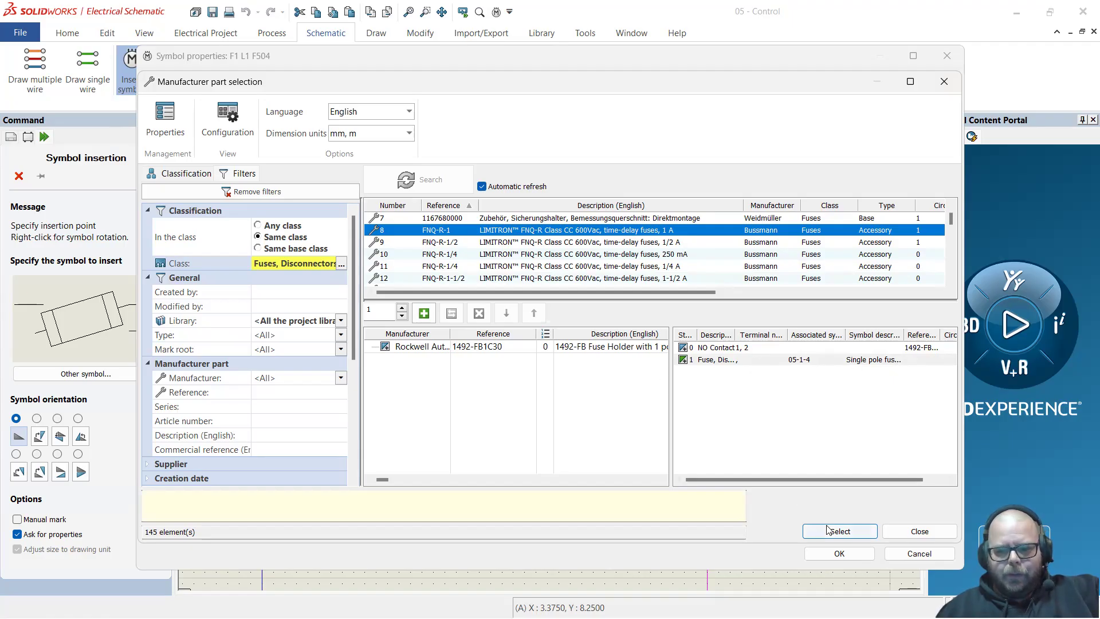
double_click(490, 228)
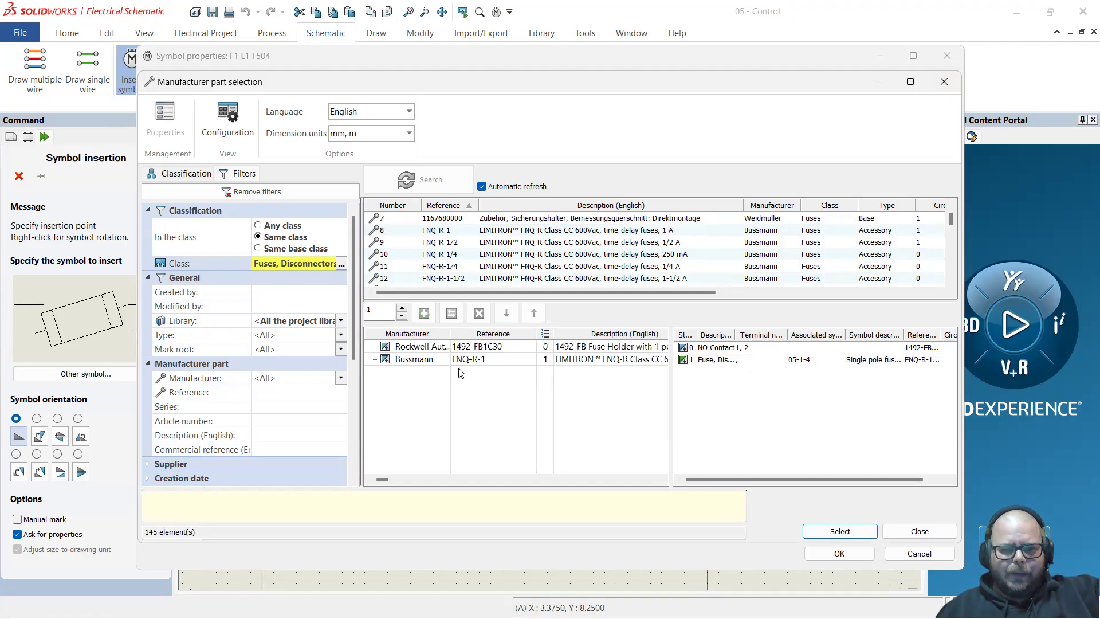
Compare the selected holder and fuse, assign both parts to the fuse symbol, and accept its properties
click(423, 347)
click(423, 358)
click(422, 349)
click(425, 357)
click(842, 534)
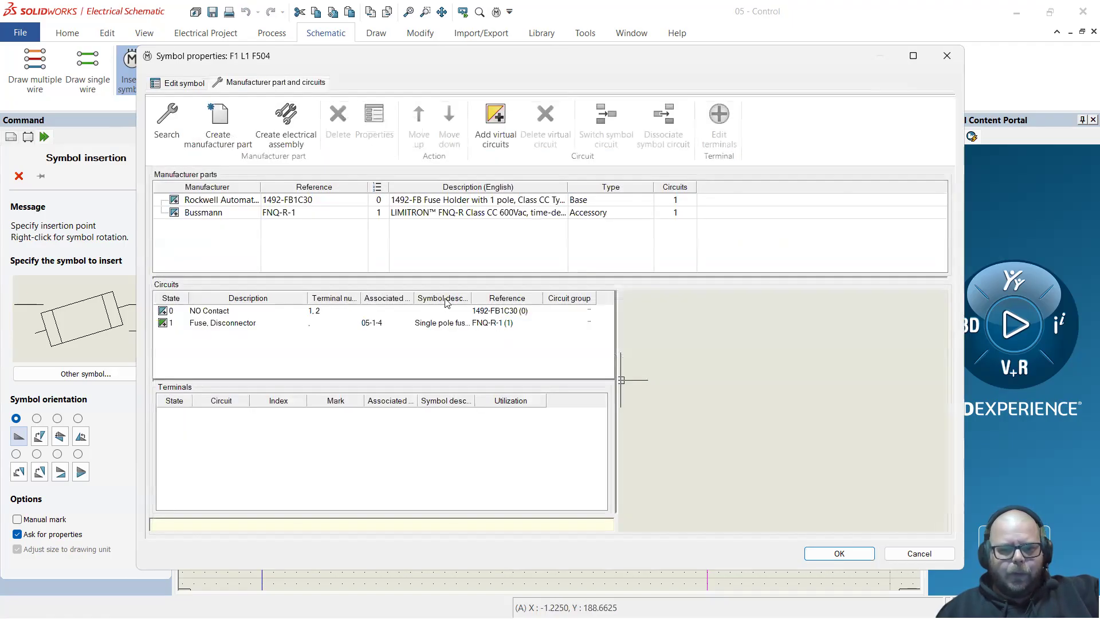
click(840, 553)
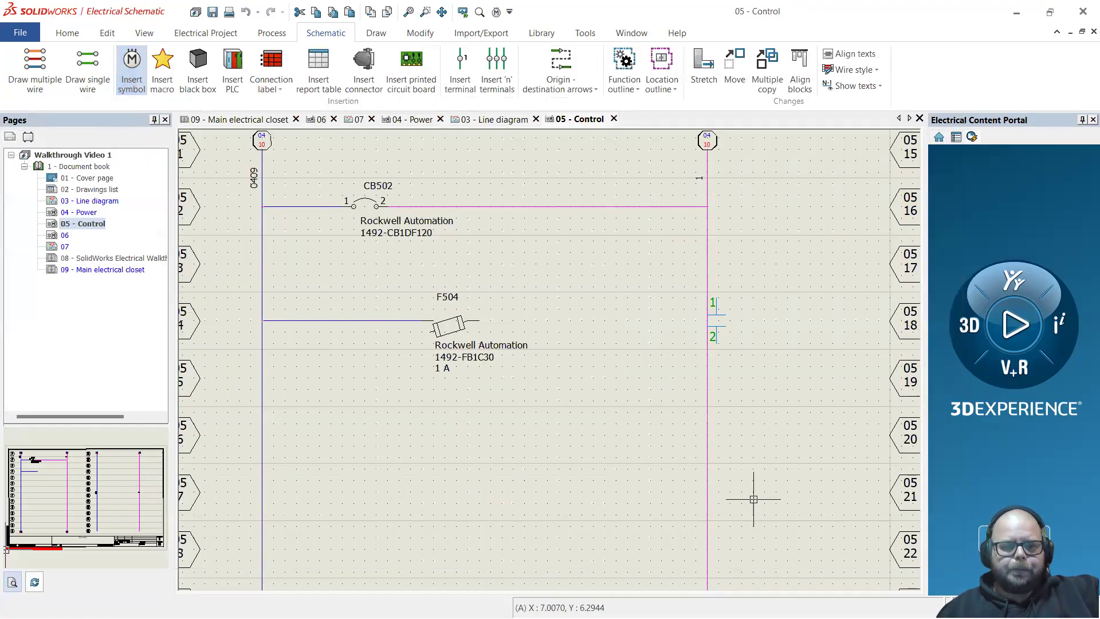
Examine the manufacturer parts and circuits of fuse F504 in its component properties, and close them without changes
scroll(431, 321, up, 2)
scroll(458, 345, up, 1)
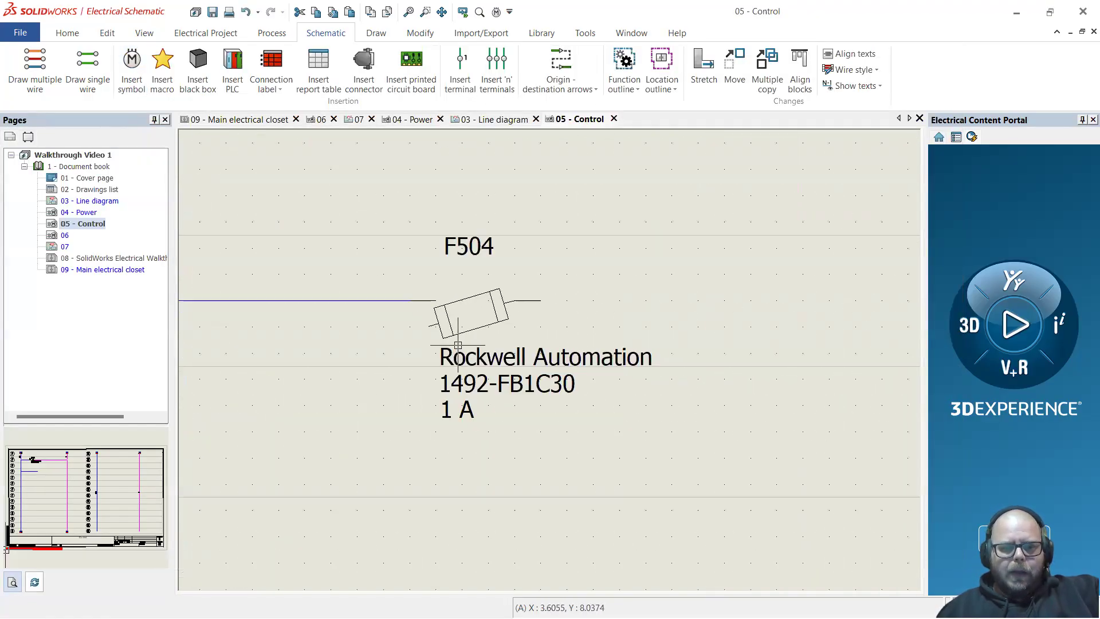
click(490, 325)
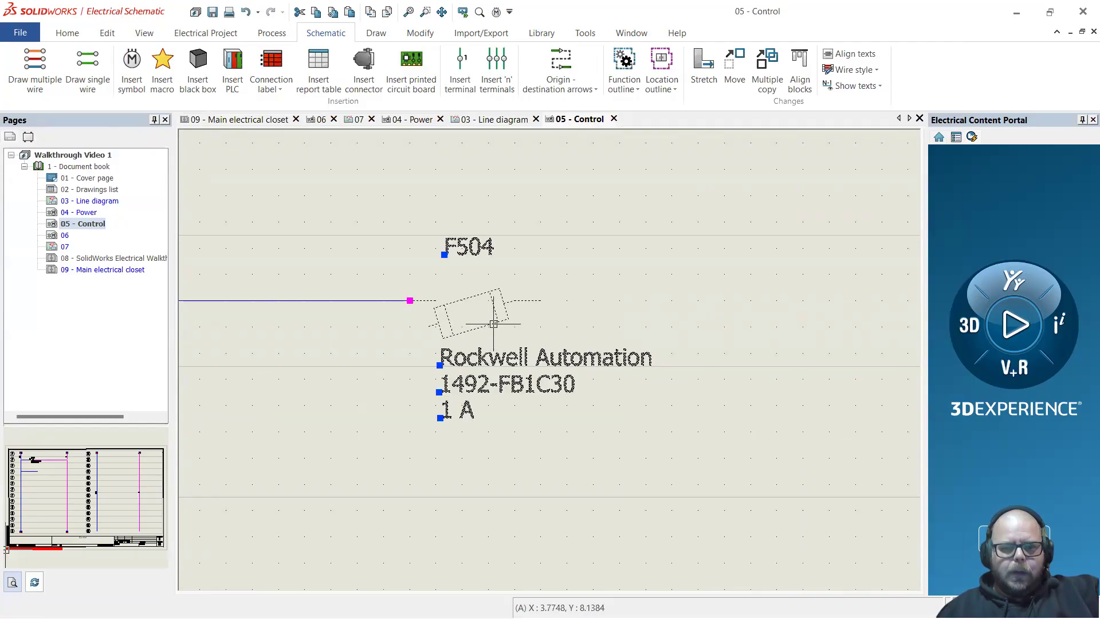
double_click(493, 324)
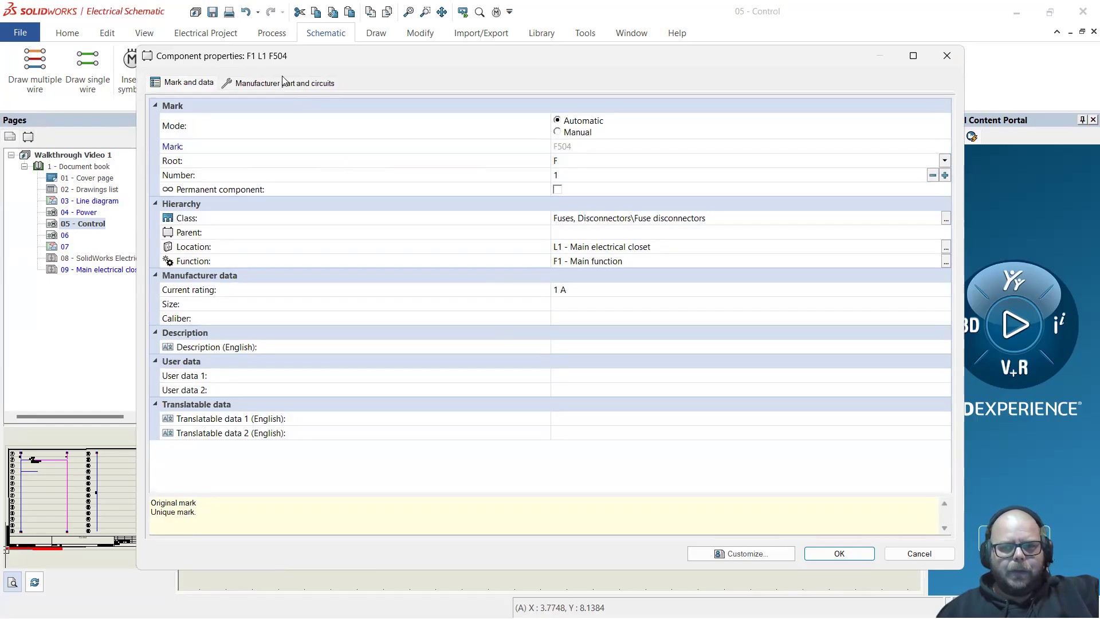
click(283, 82)
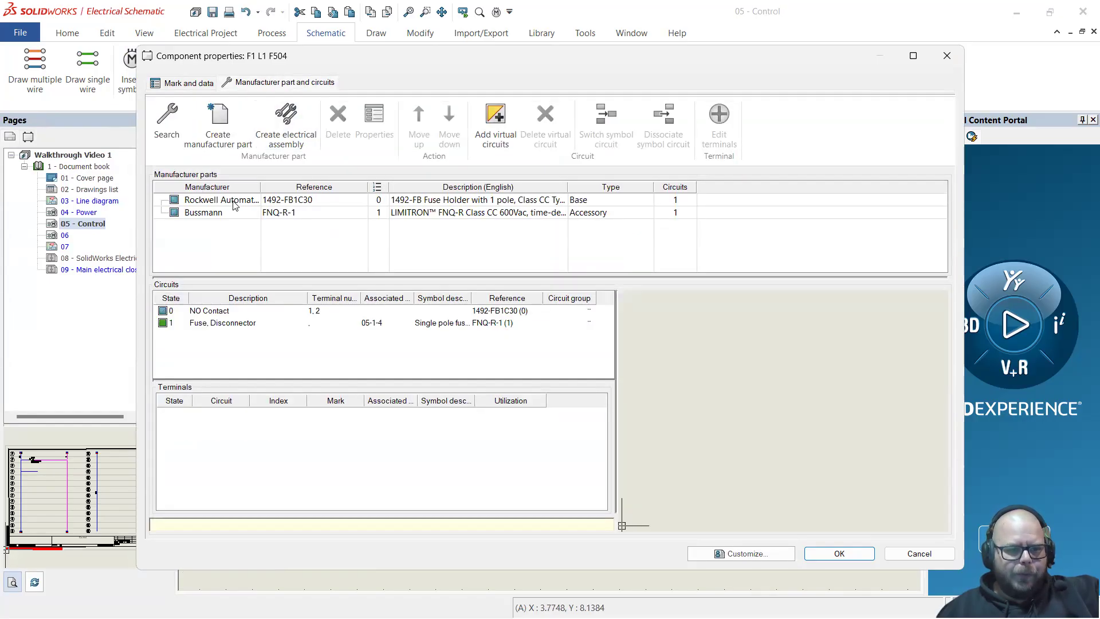
click(237, 201)
click(238, 213)
click(238, 201)
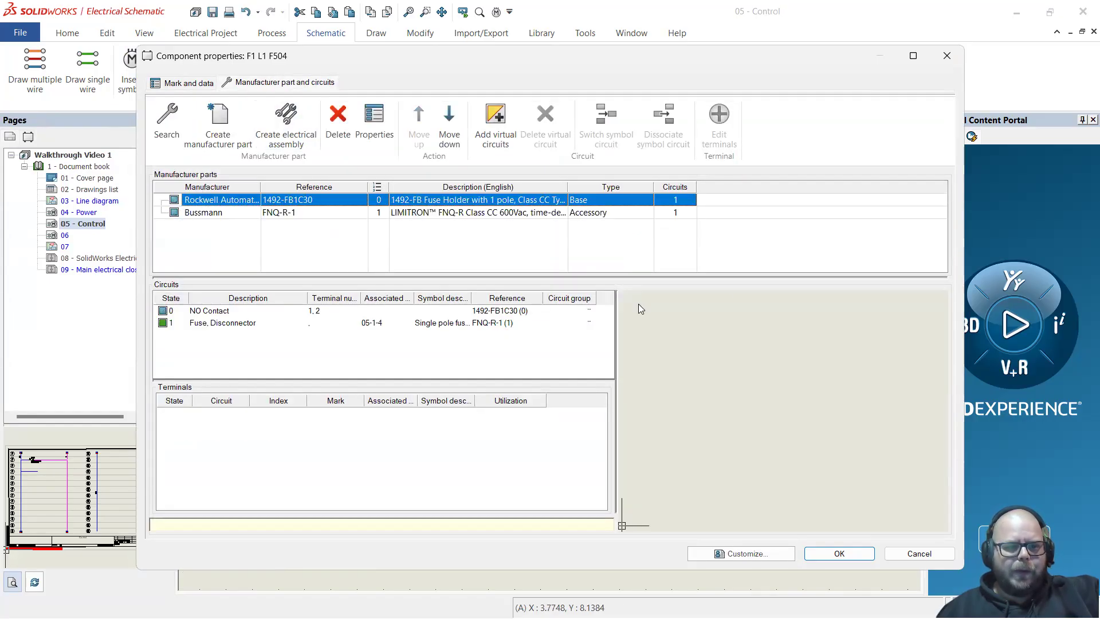
click(918, 554)
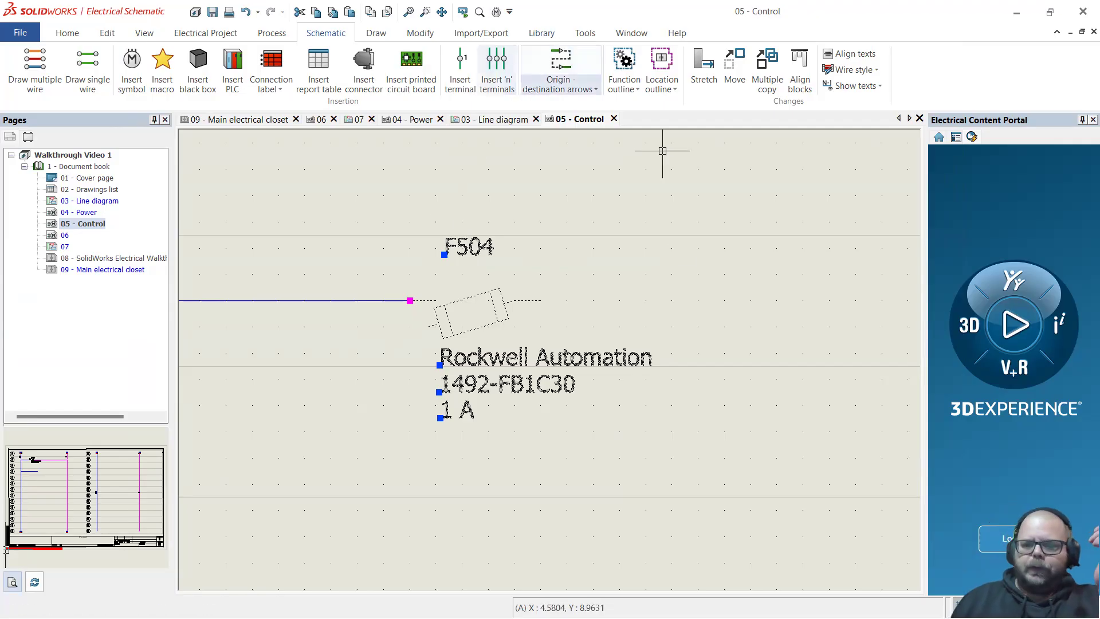
key(Escape)
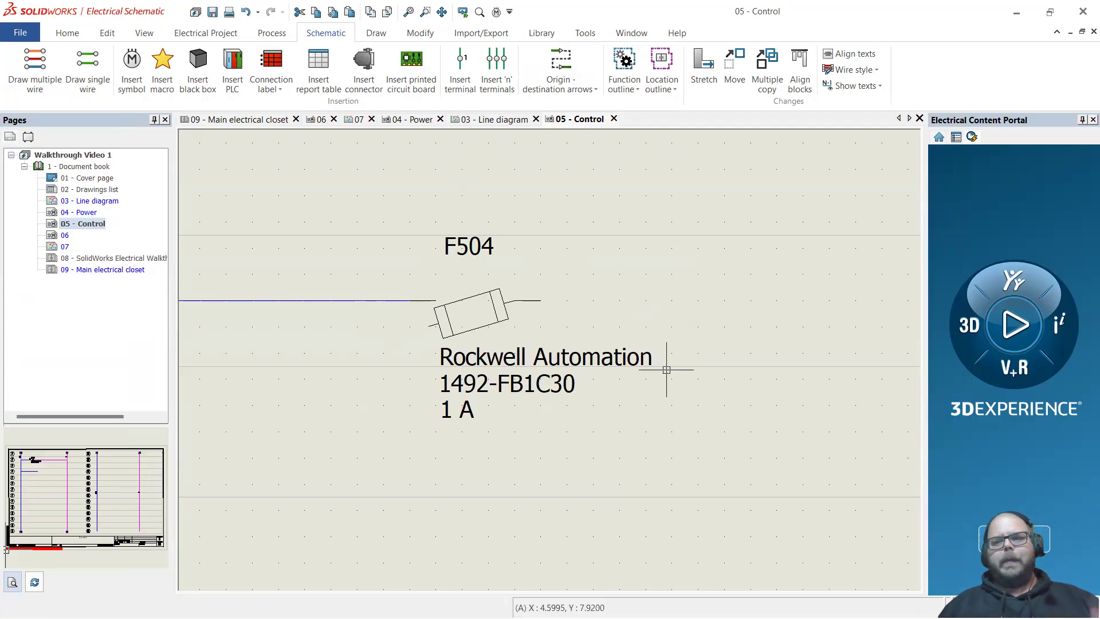
In the symbol properties of F504, move the Bussmann FNQ-R-1 part above the 1492-FB1C30 holder and accept the new order
scroll(680, 354, down, 1)
scroll(685, 355, down, 3)
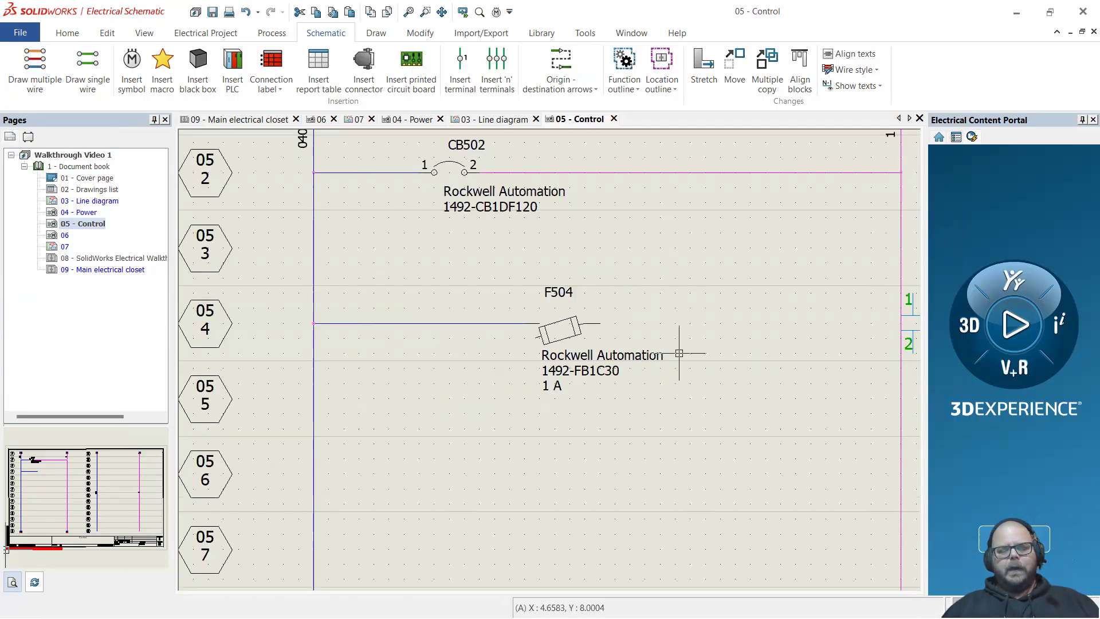
scroll(716, 346, up, 3)
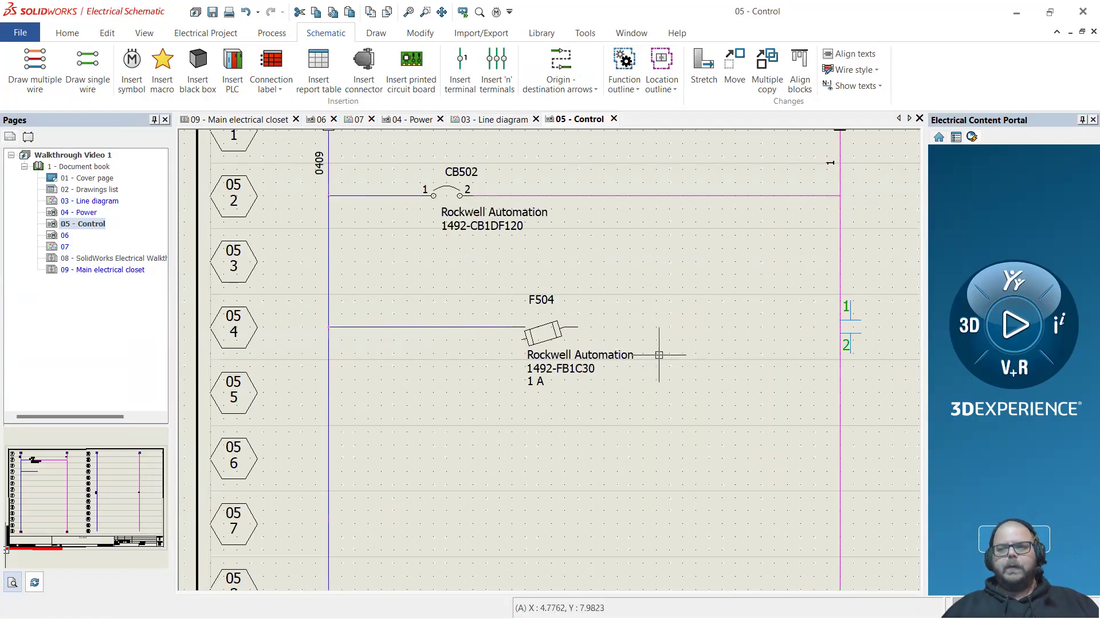
scroll(655, 351, up, 2)
scroll(499, 340, up, 1)
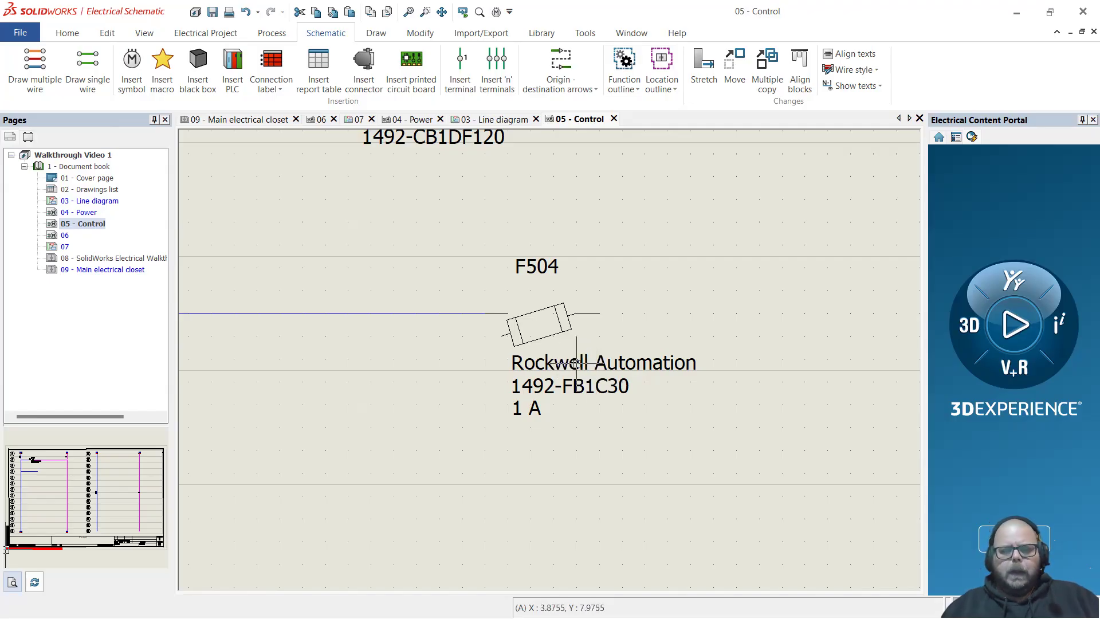
right_click(576, 362)
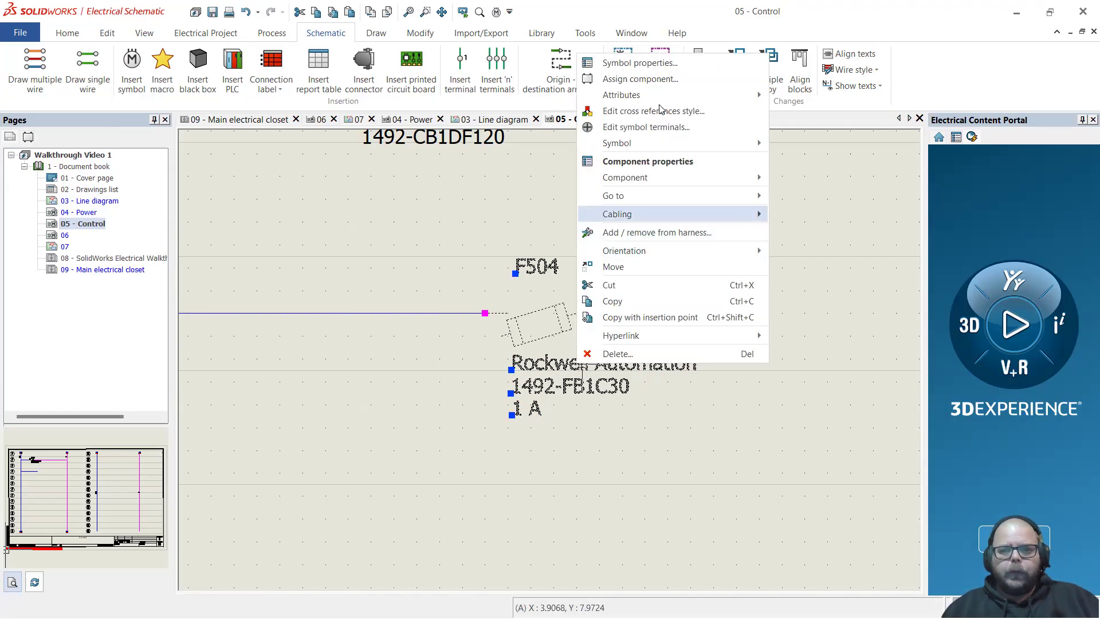
click(664, 64)
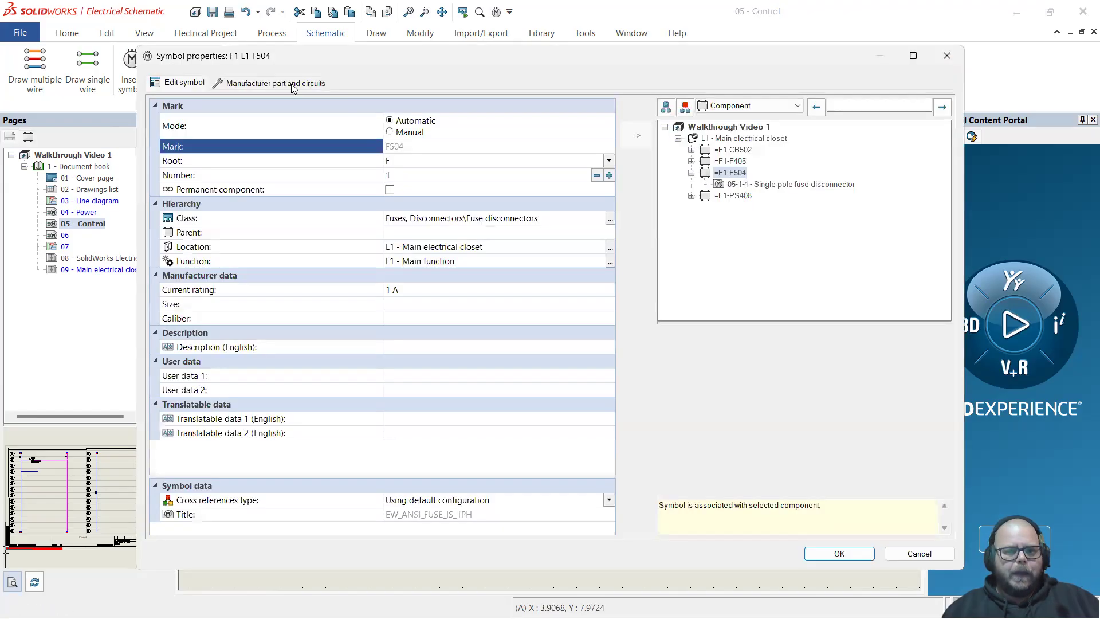
click(221, 213)
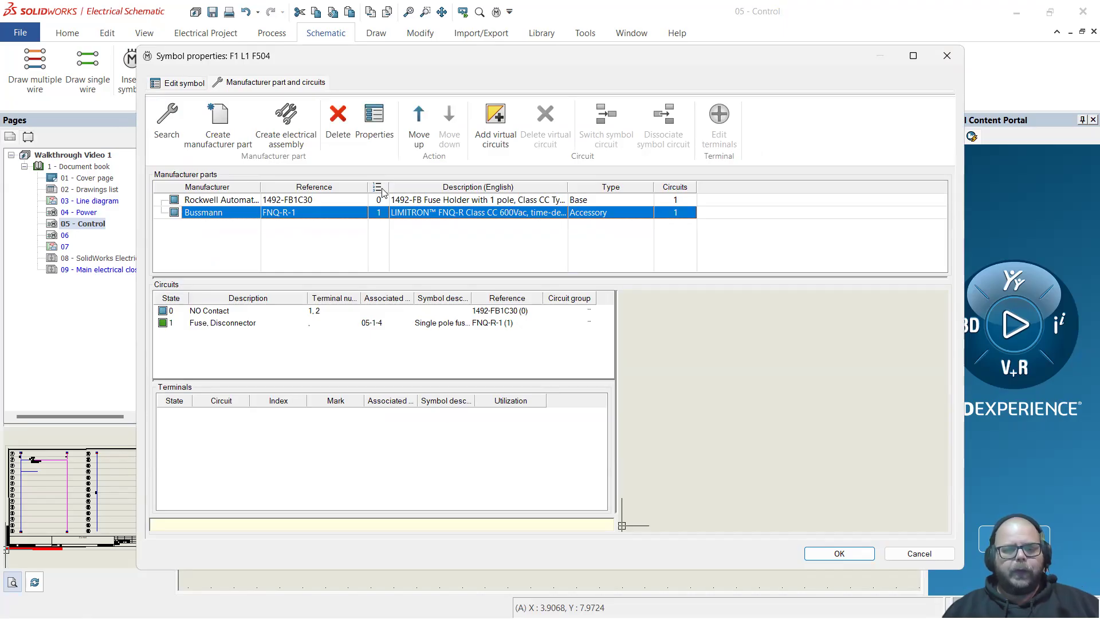
click(250, 201)
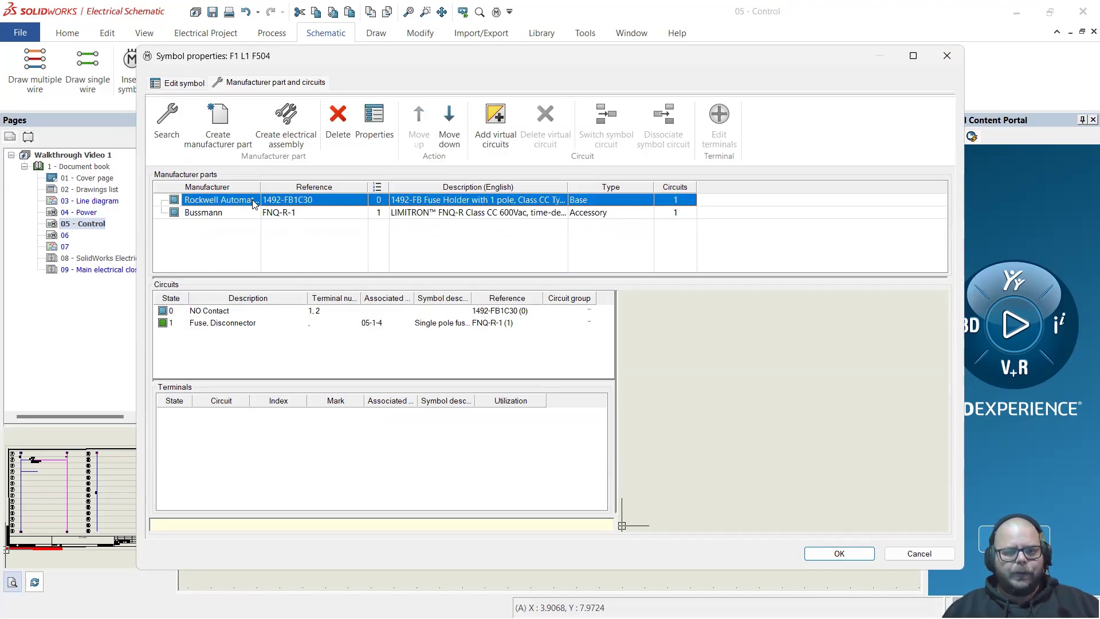
click(220, 214)
click(418, 124)
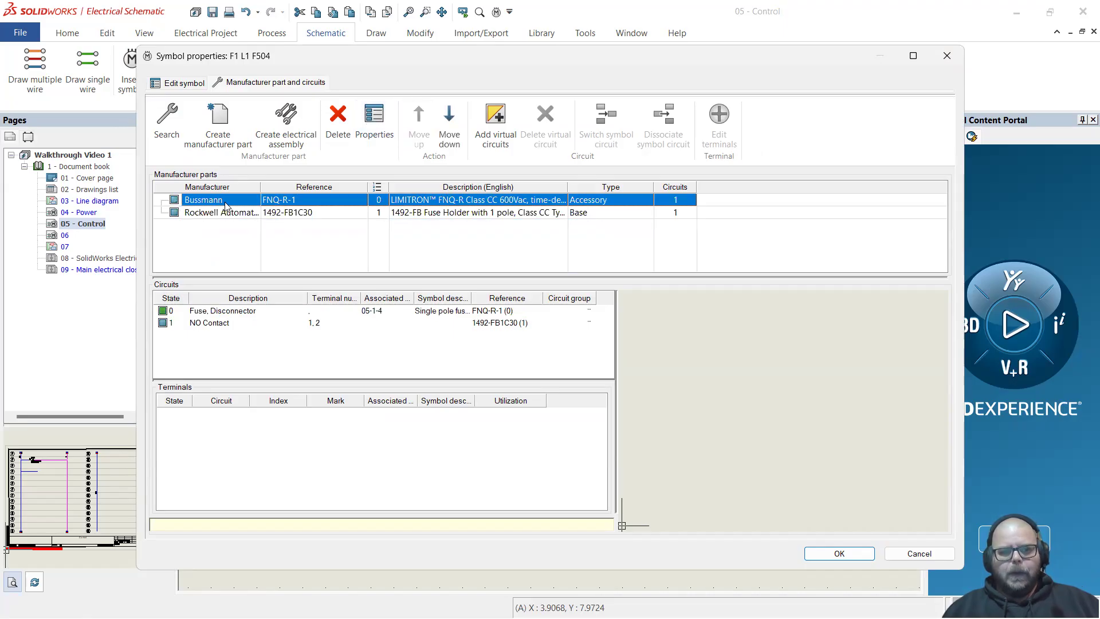
click(839, 554)
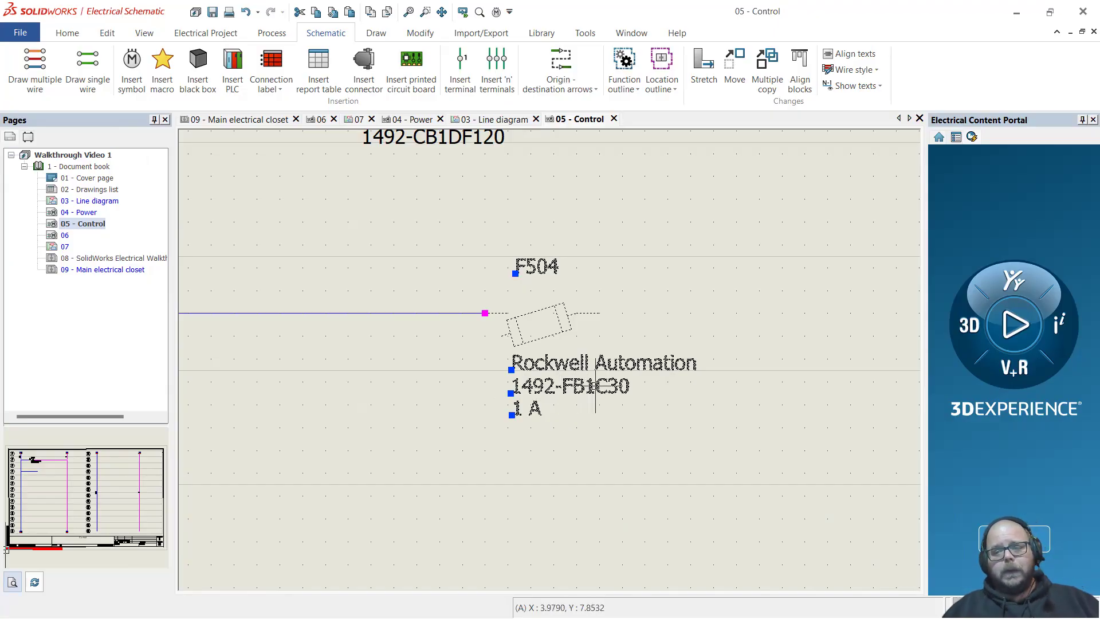
key(Escape)
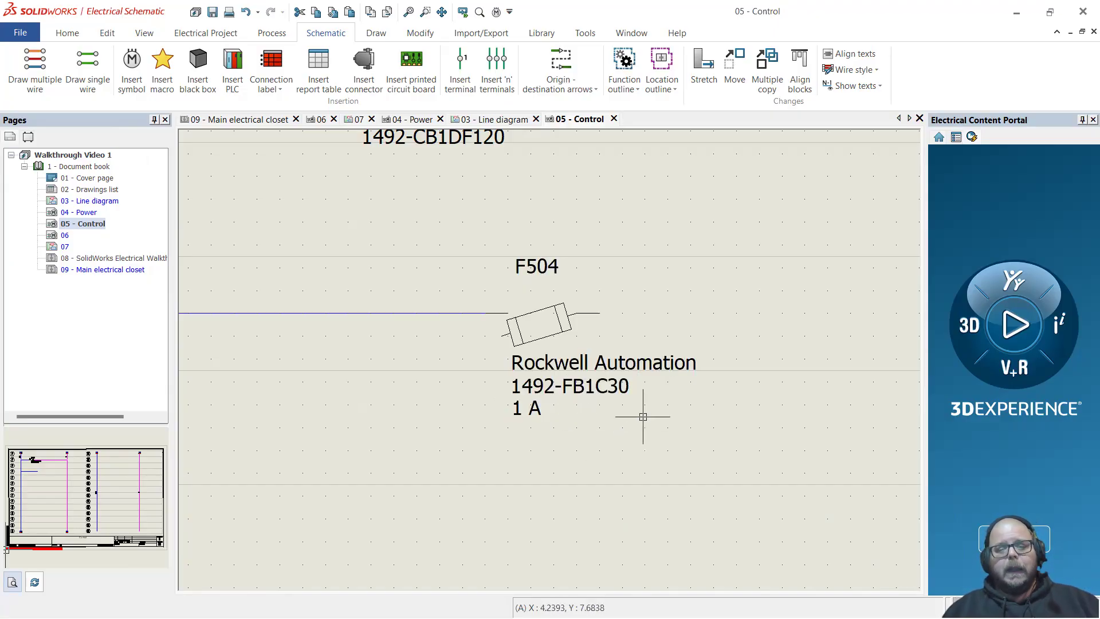
Open the manufacturer parts of fuse F504 in its symbol properties and compare the types of FNQ-R-1 and 1492-FB1C30
click(576, 352)
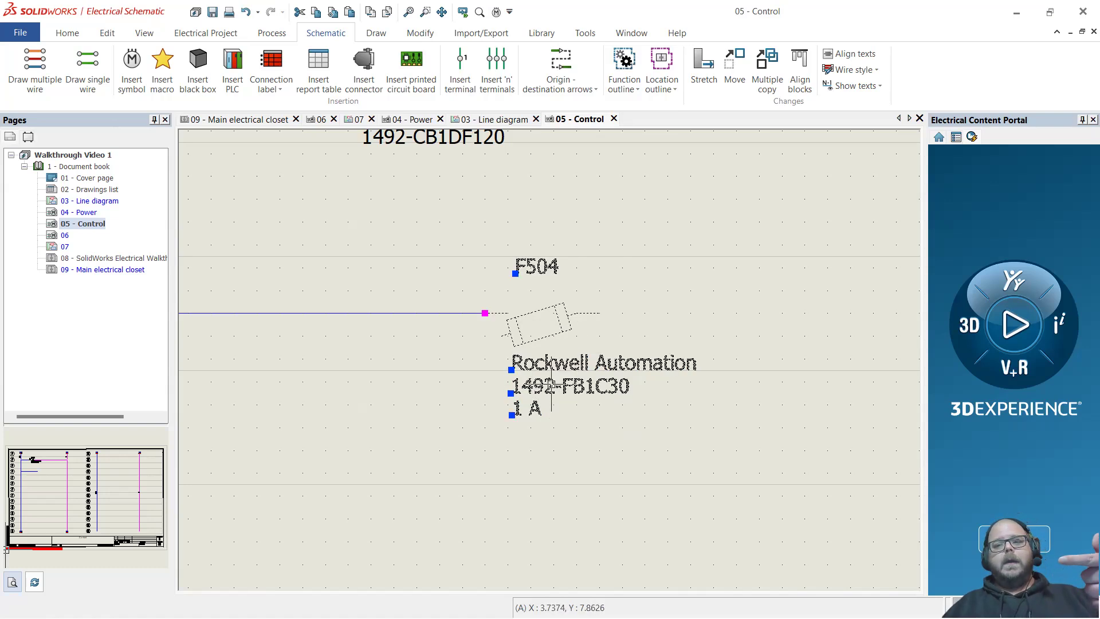
right_click(585, 365)
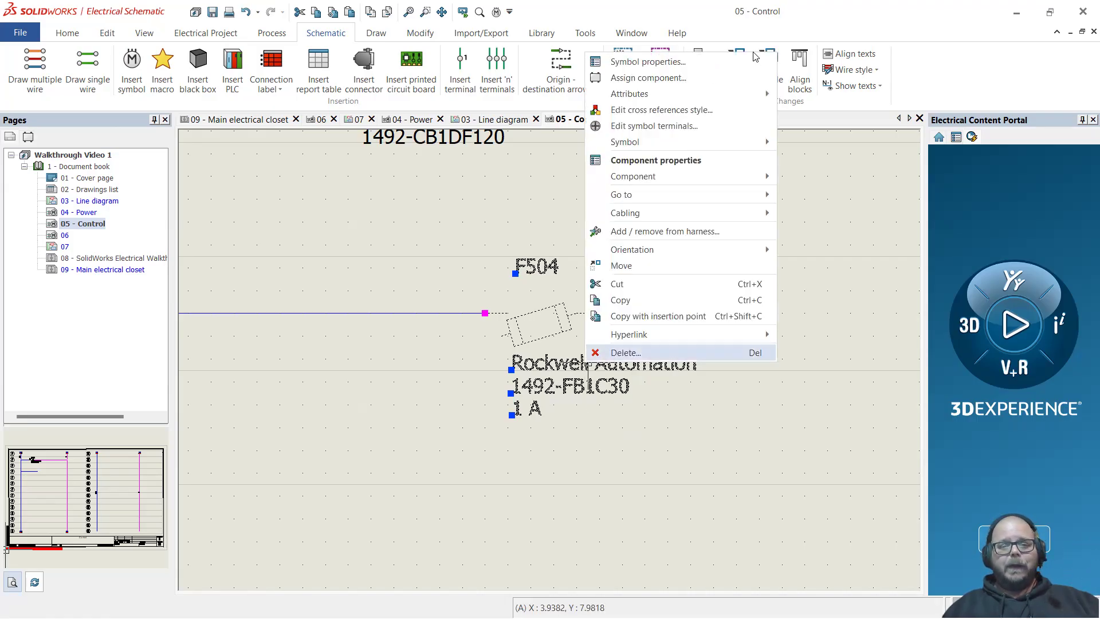
click(648, 62)
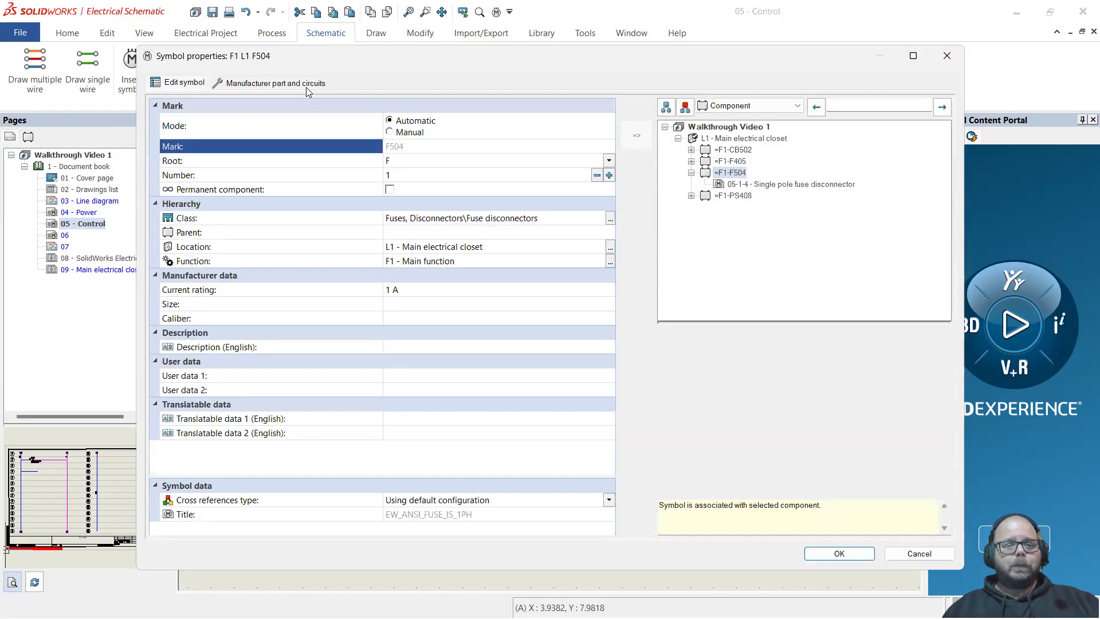
click(274, 82)
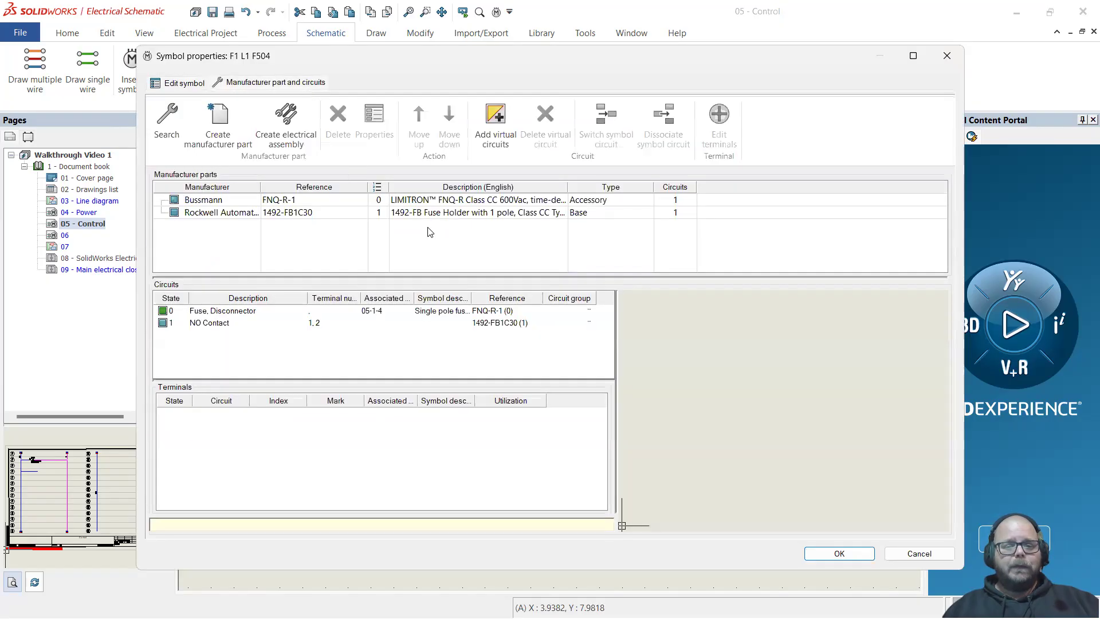
click(591, 204)
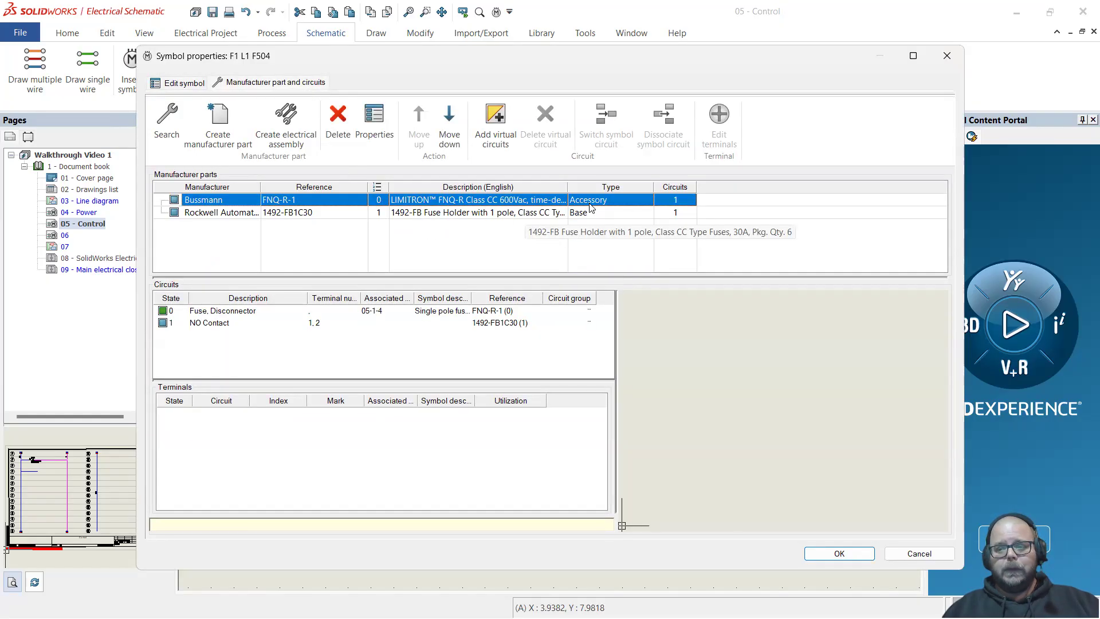
click(589, 214)
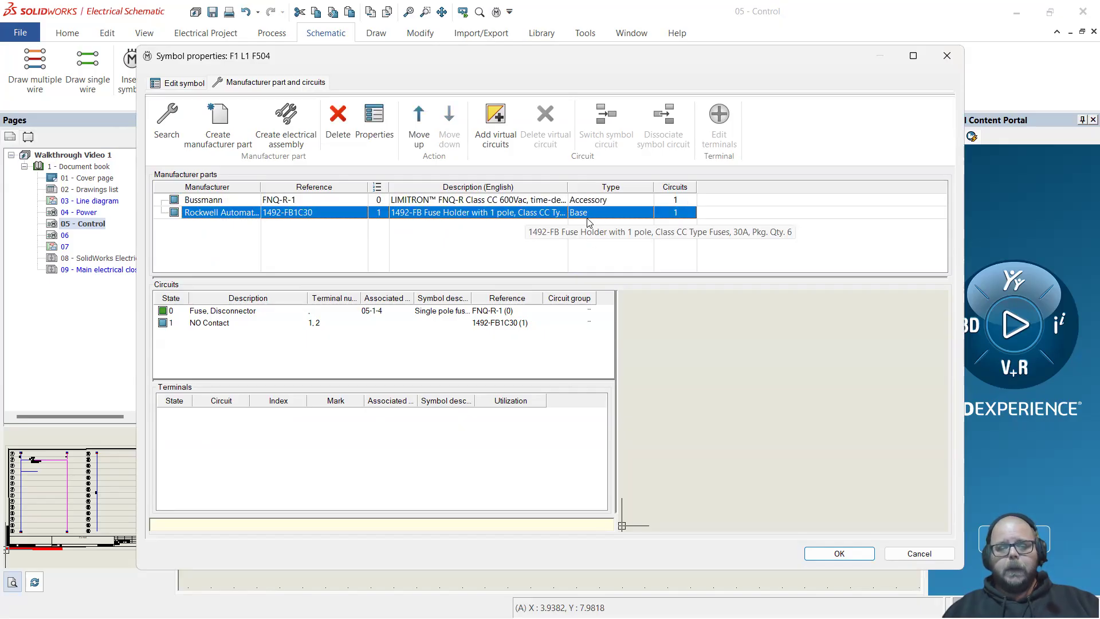
click(591, 201)
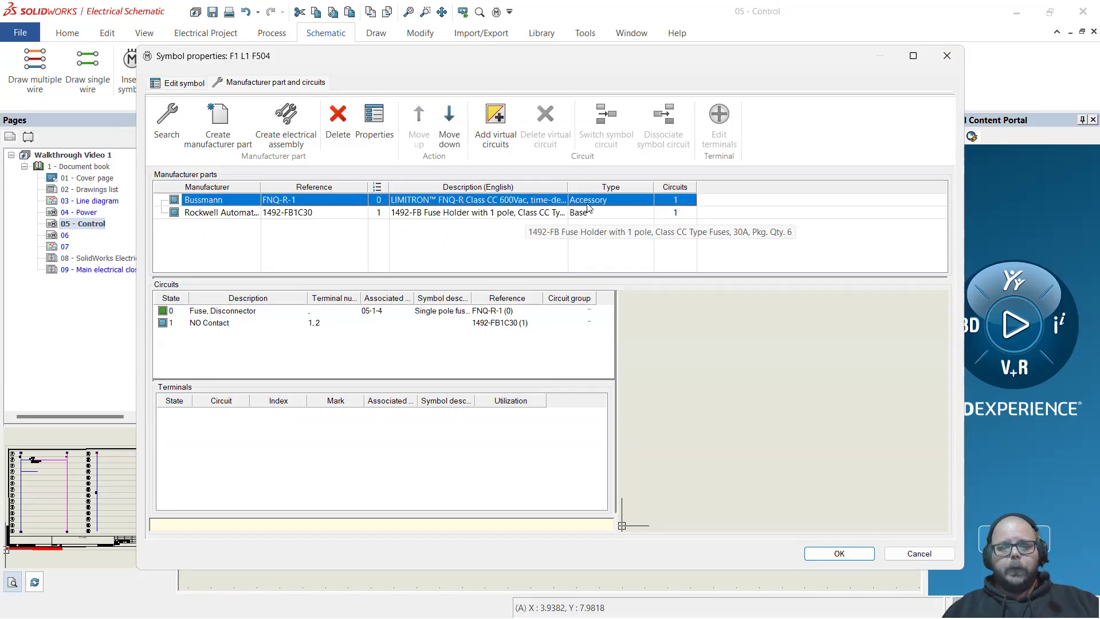
Change the type of F504's Bussmann FNQ-R-1 part to Base, choose to update the catalog, and accept the symbol properties
click(375, 123)
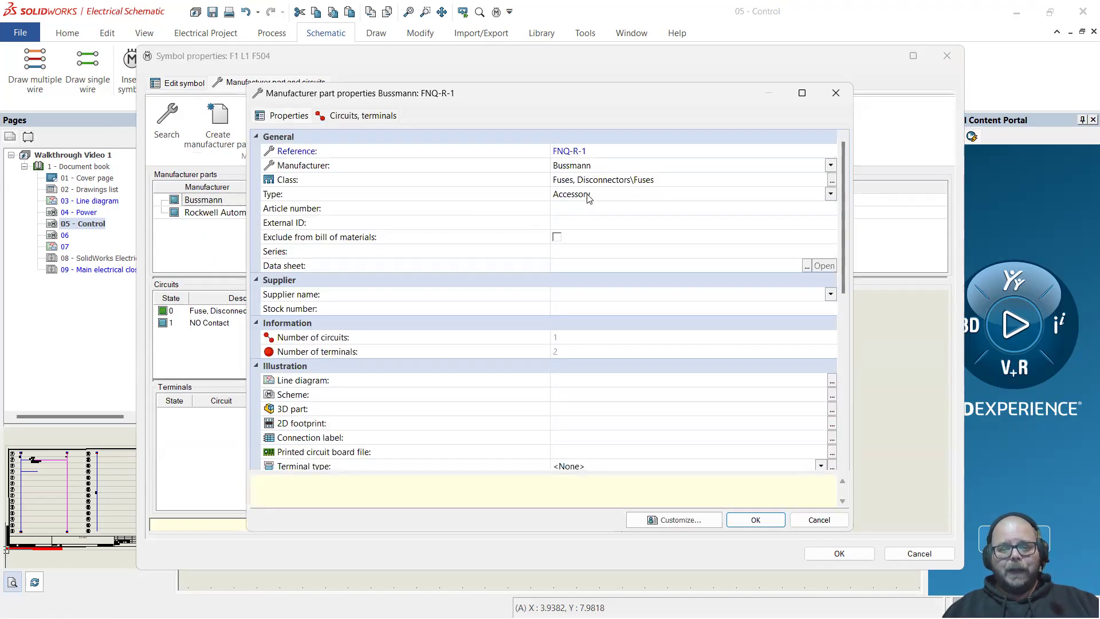
click(585, 196)
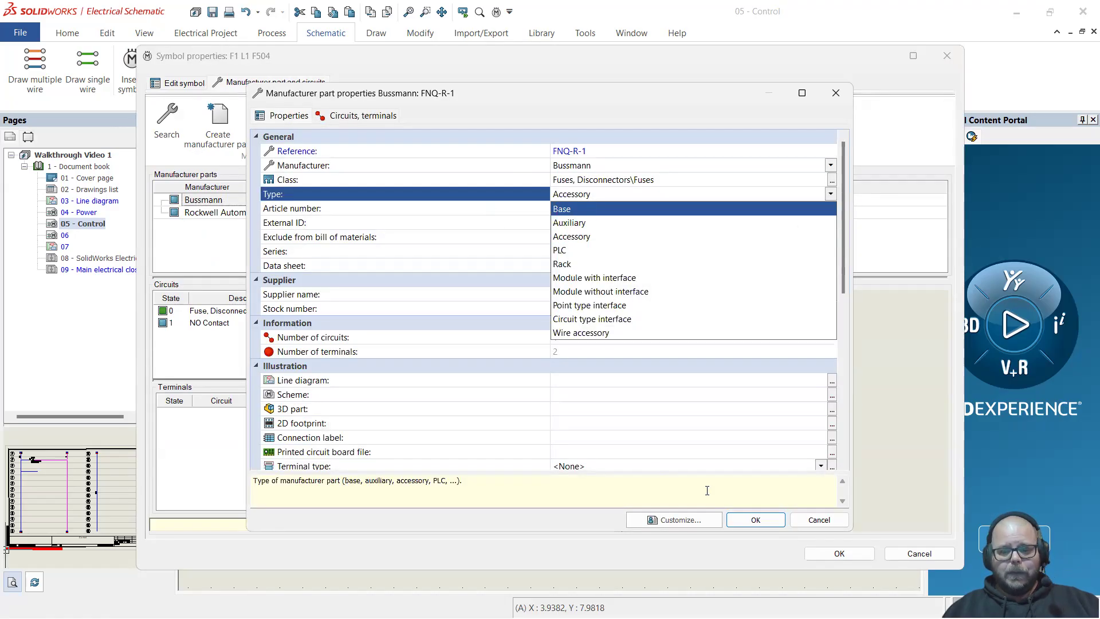
click(573, 211)
click(757, 520)
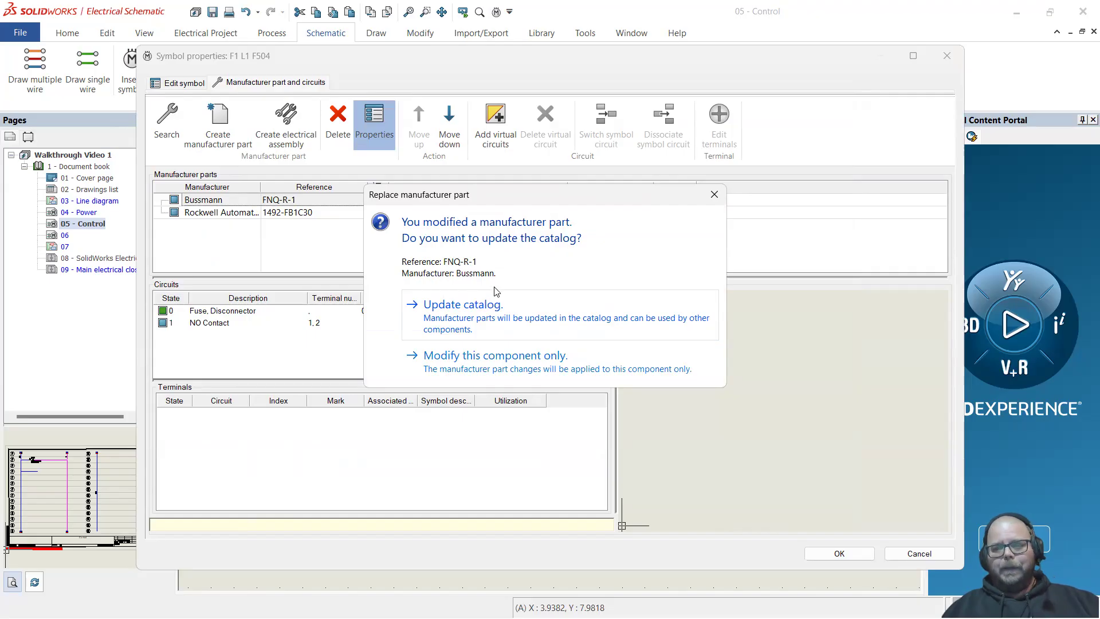
click(532, 311)
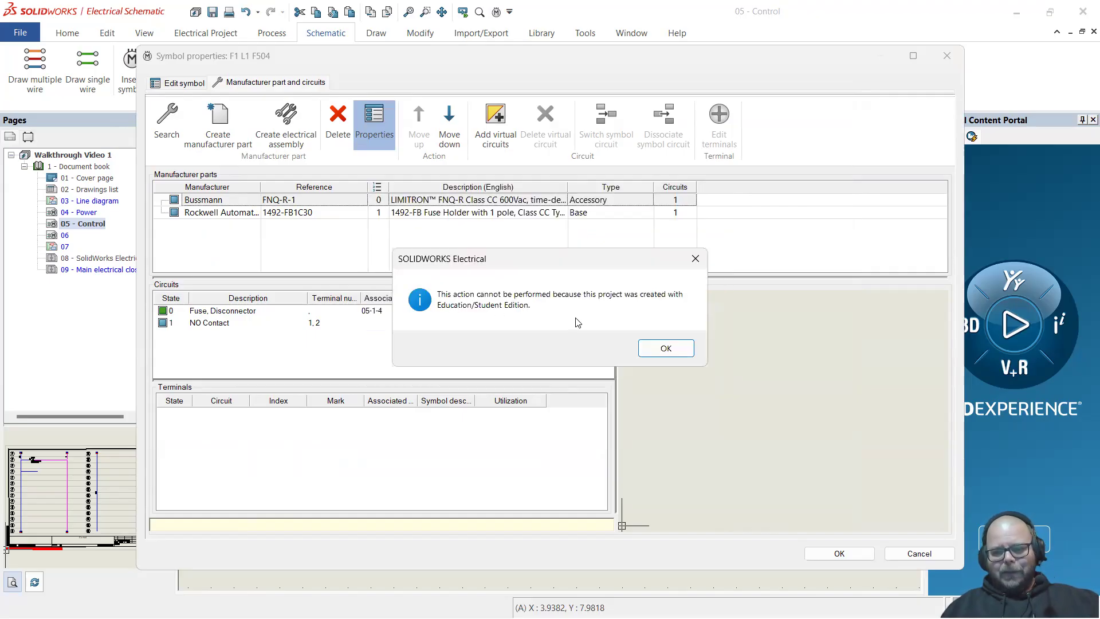
click(662, 347)
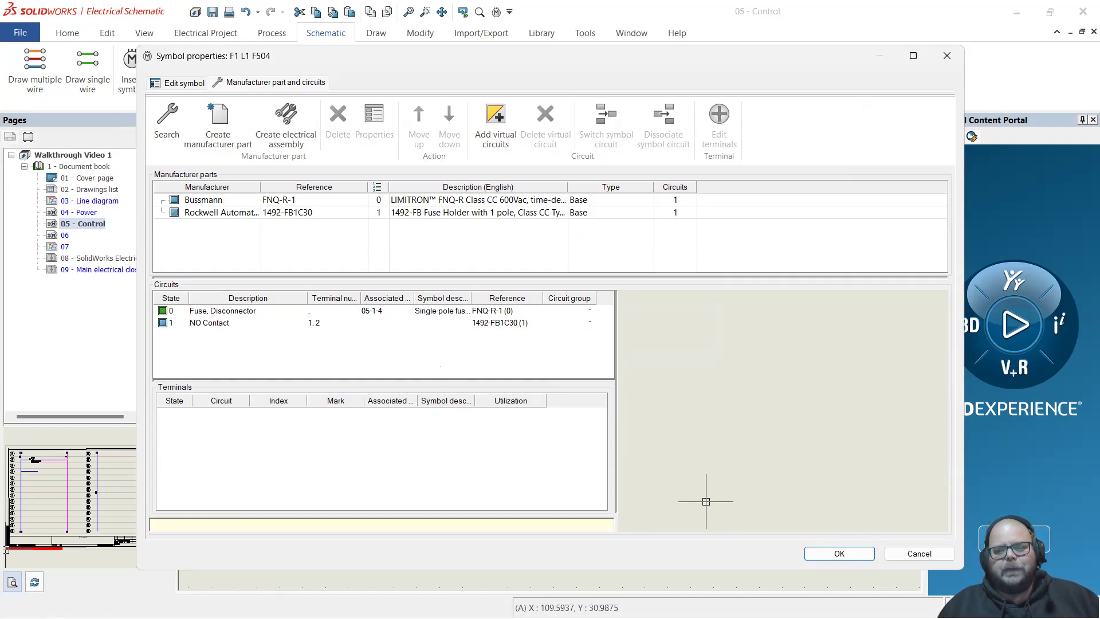
click(811, 550)
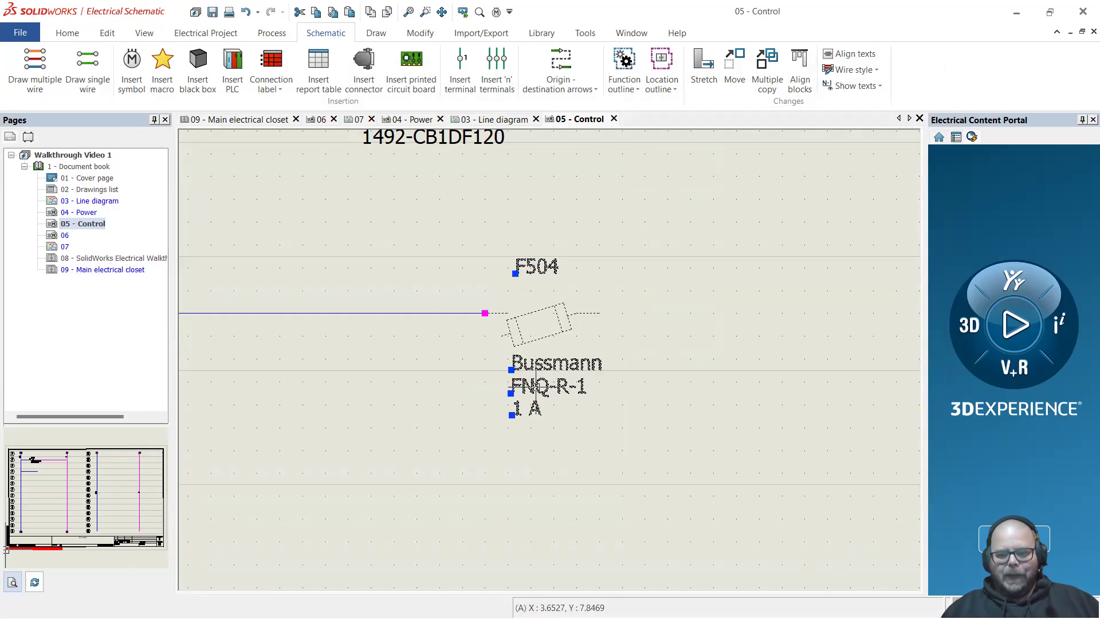
key(Escape)
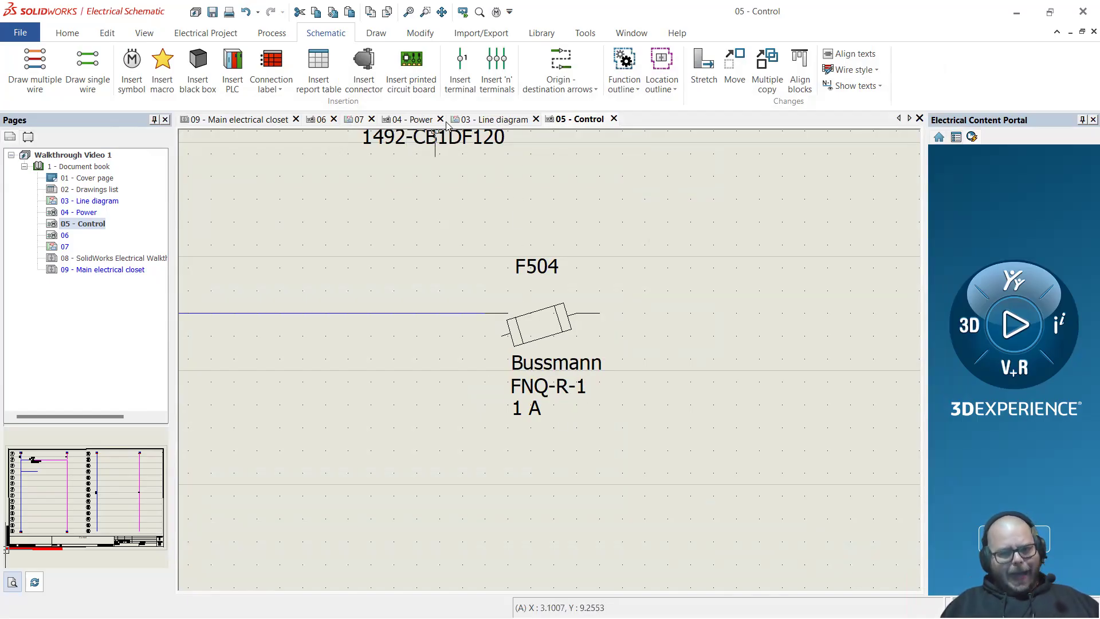
Open the manufacturer part management and list the parts in the Fuses class under Fuses, Disconnectors
click(542, 33)
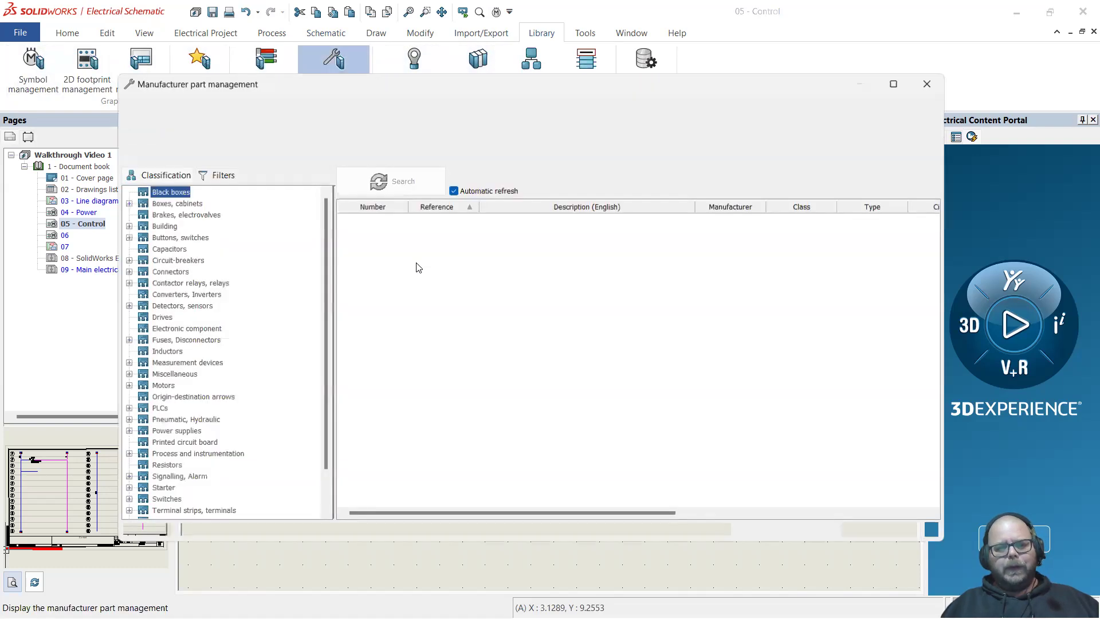
click(126, 340)
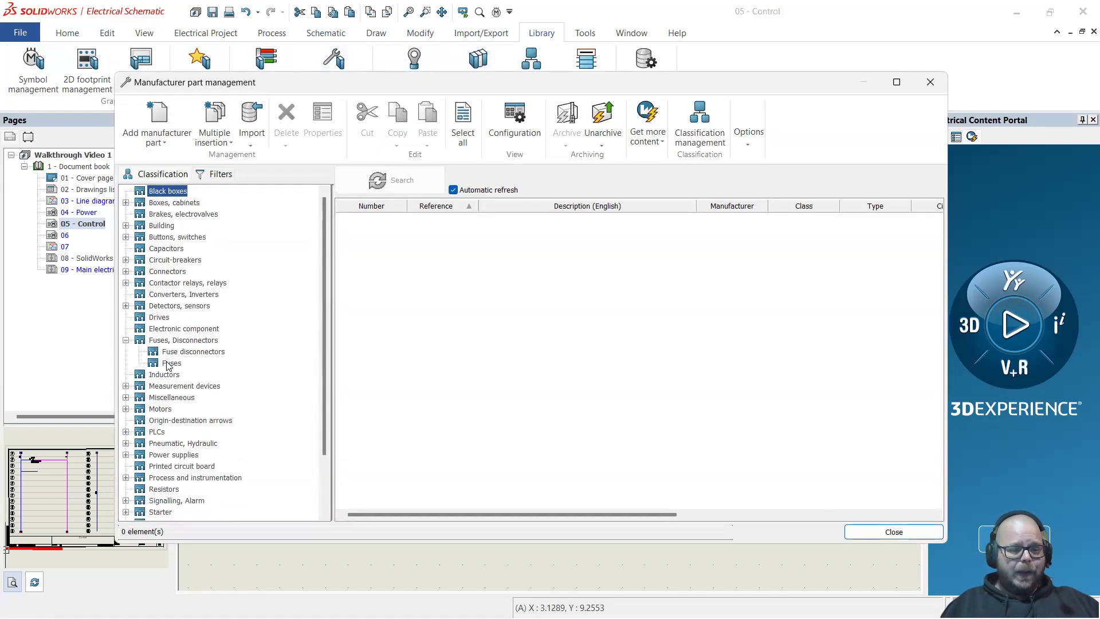
click(171, 363)
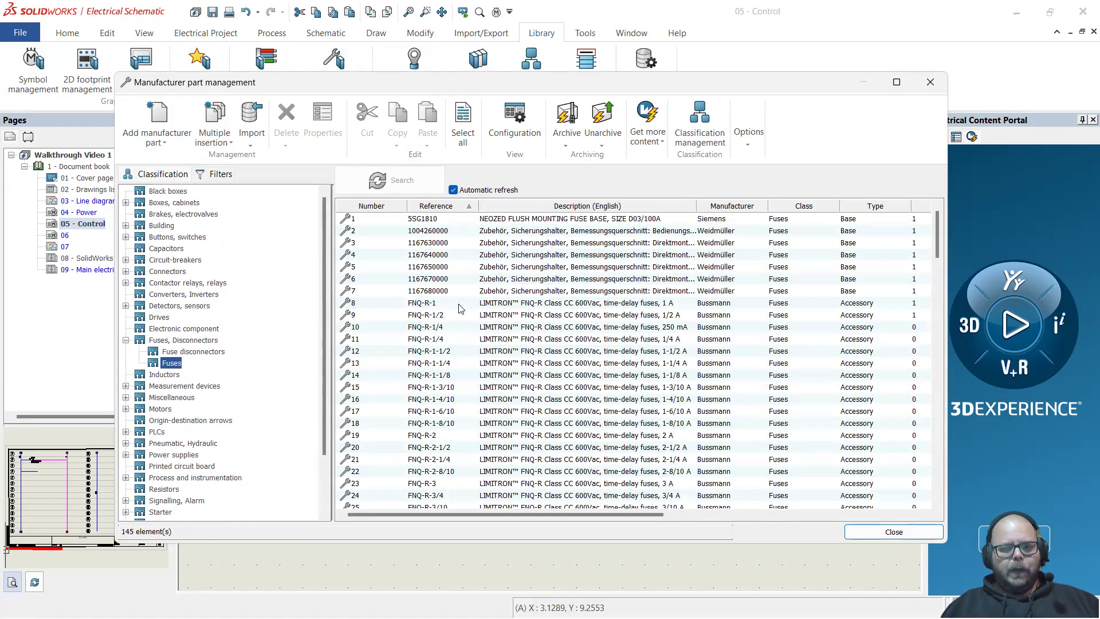
Set the type of all Bussmann fuses from FNQ-R-1 through LPJ-500SP to Base and close the part management
click(459, 304)
scroll(467, 320, down, 19)
scroll(471, 333, down, 11)
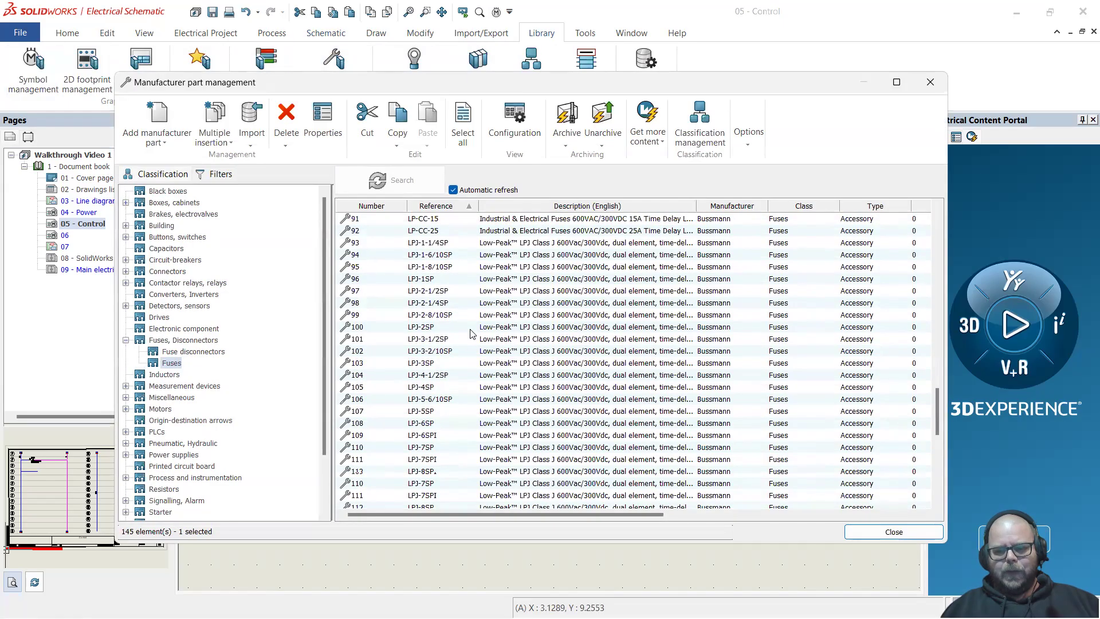
scroll(471, 333, down, 10)
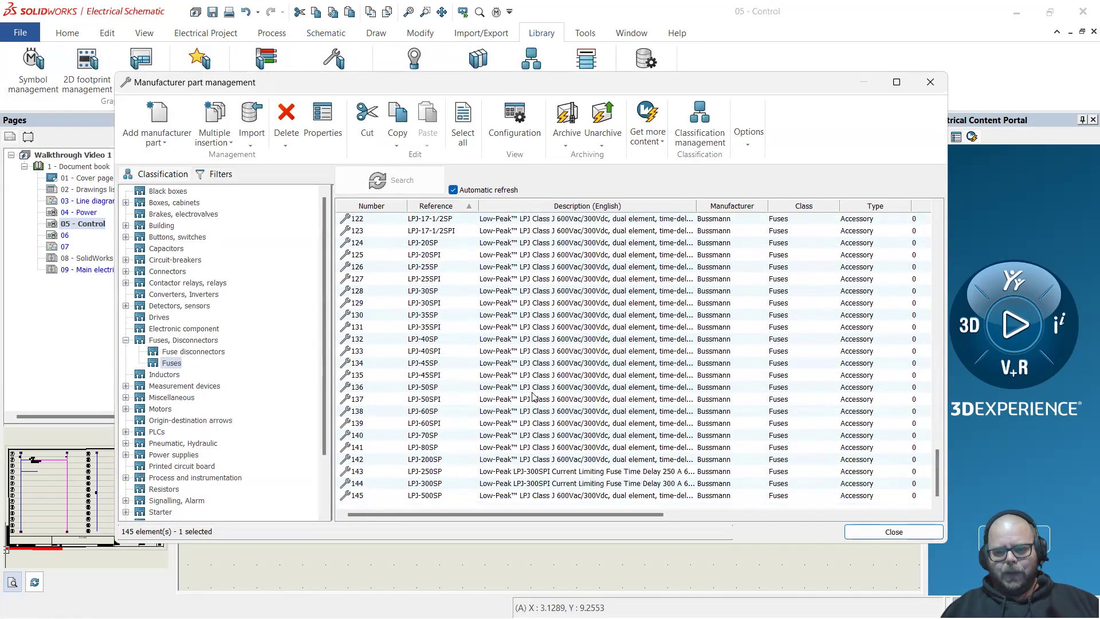
shift+click(640, 496)
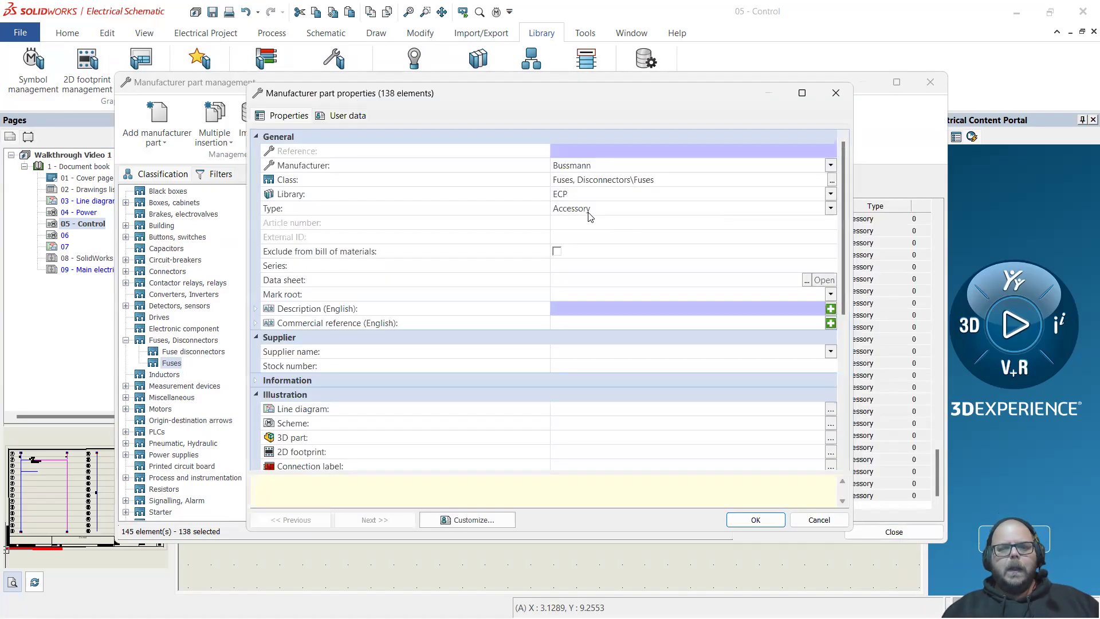
click(581, 209)
click(582, 222)
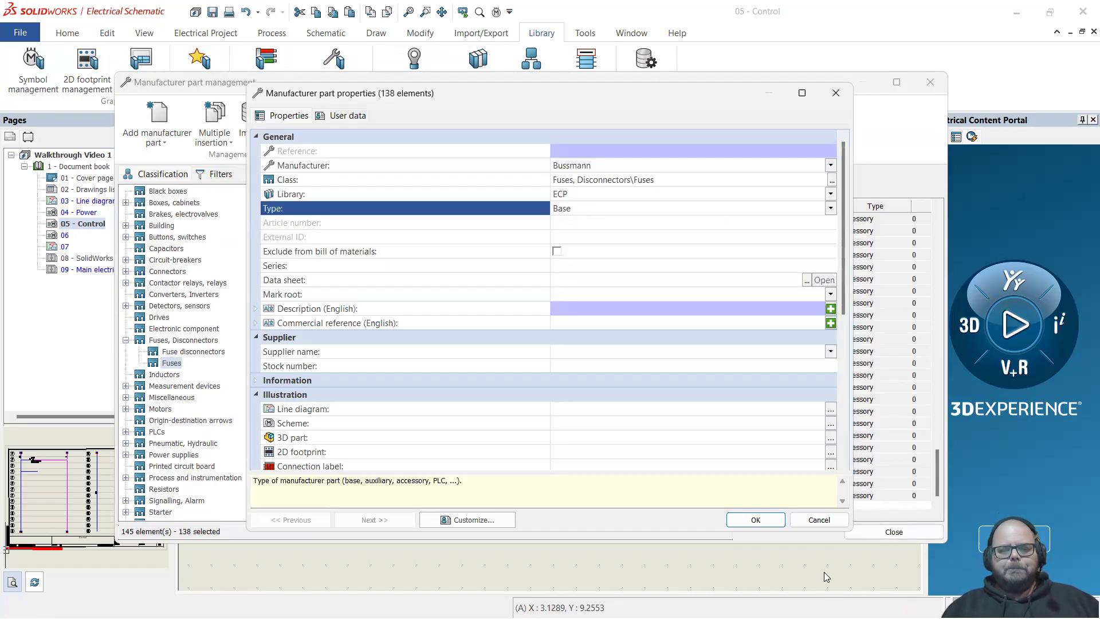
click(757, 520)
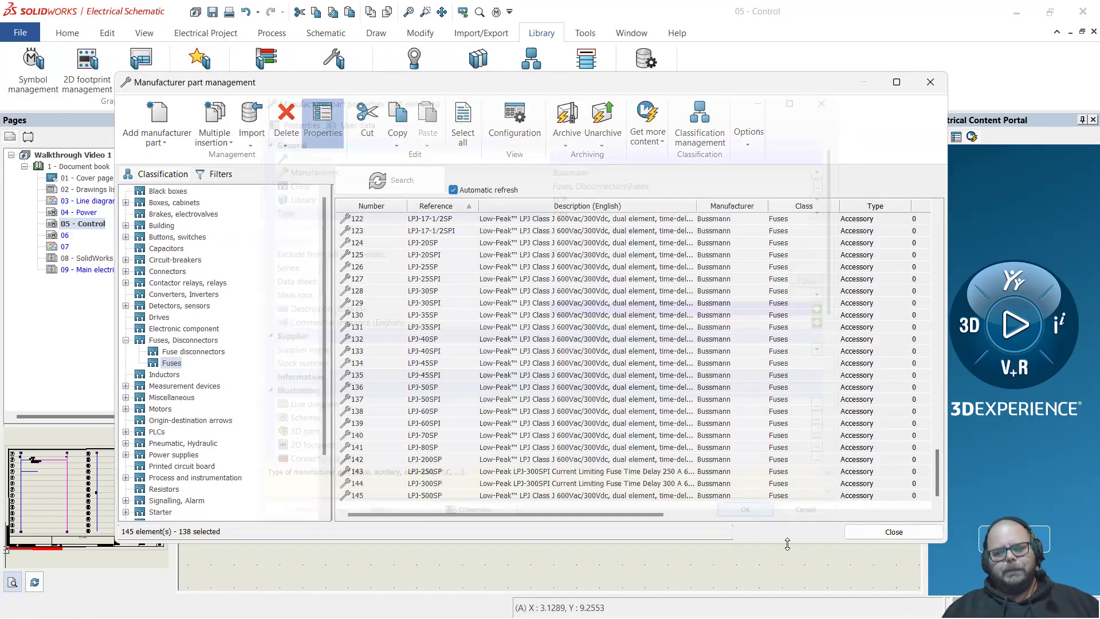
click(881, 534)
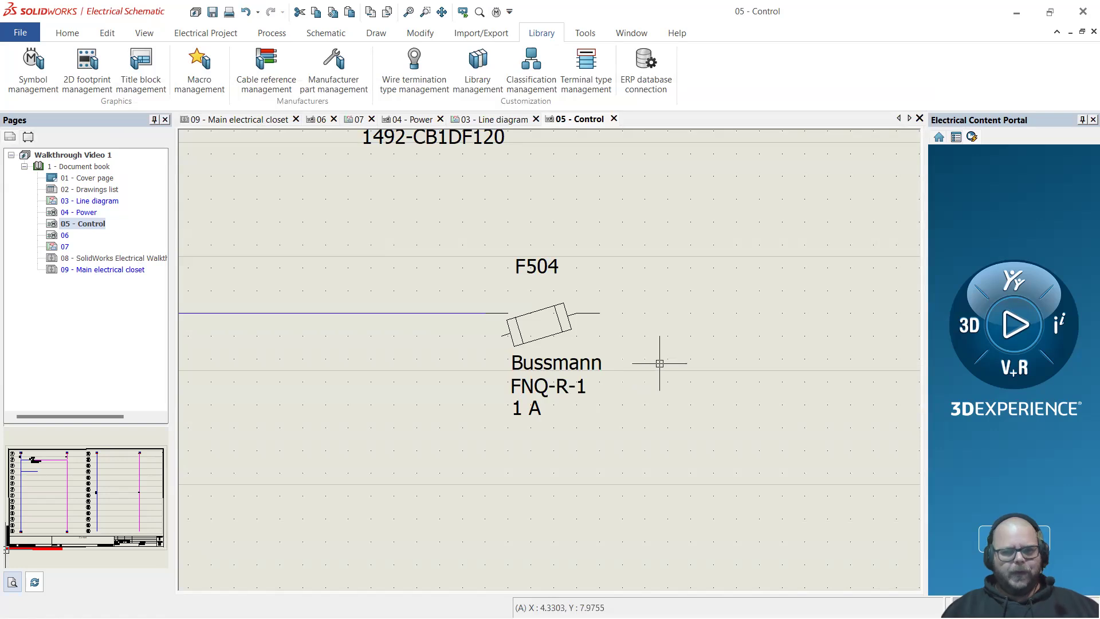
Insert another single pole fuse symbol beside row 05-6 of the control page, below F504
scroll(507, 362, down, 2)
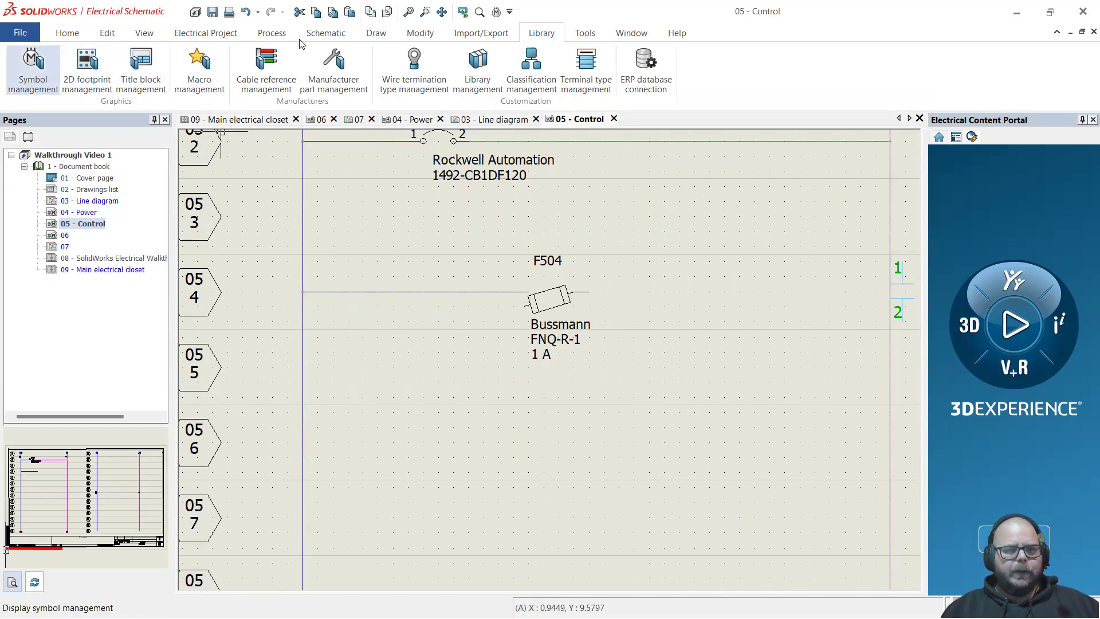
click(326, 33)
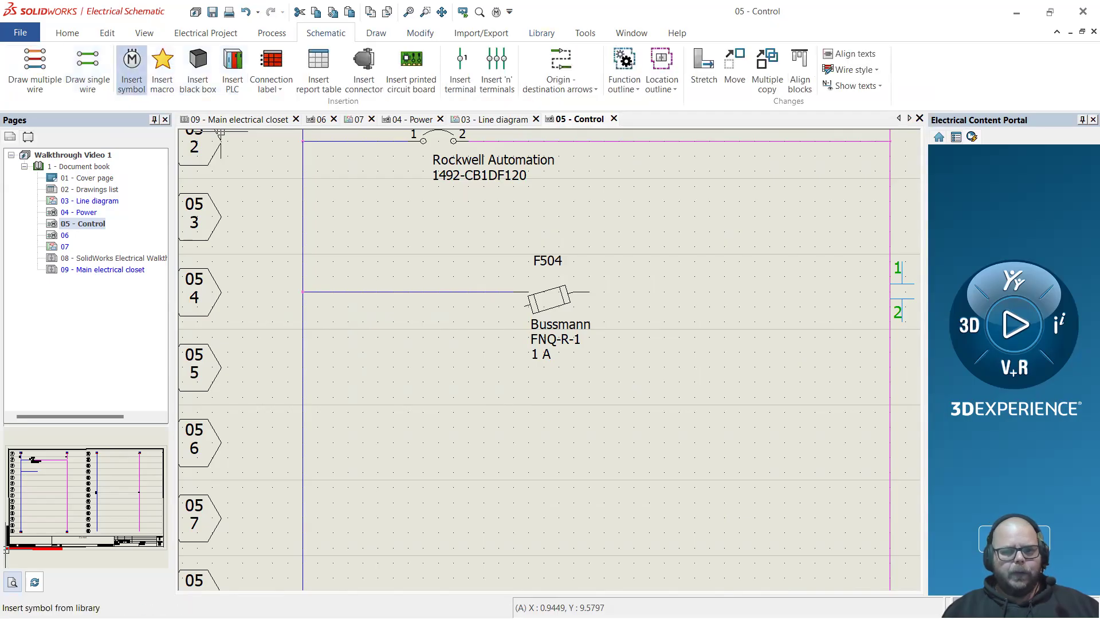
click(132, 65)
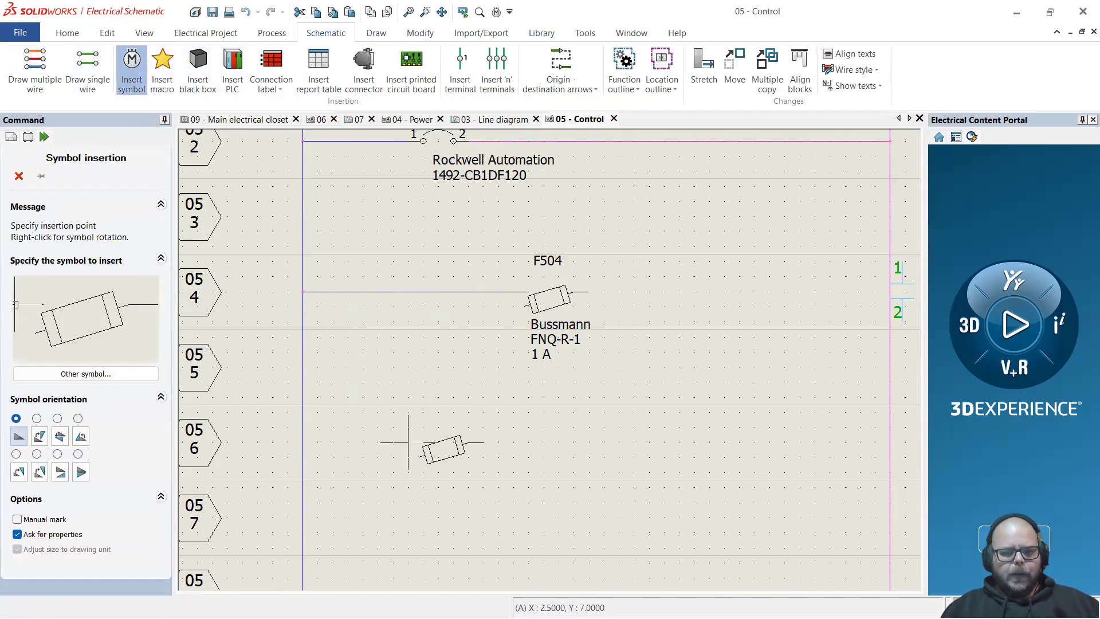
click(421, 449)
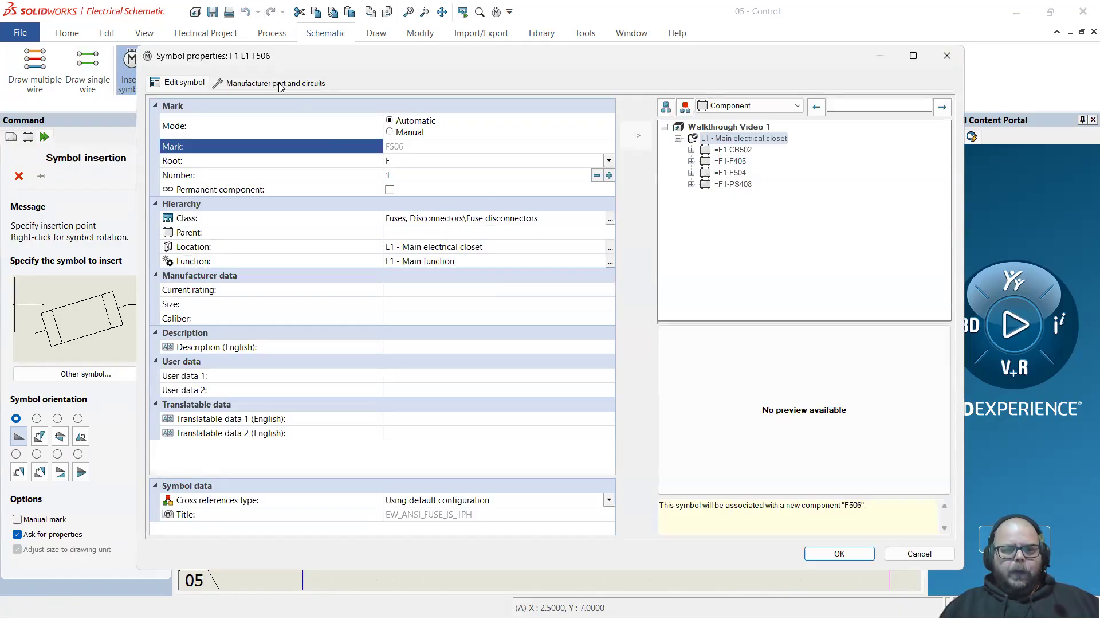
Broaden the new fuse's part search to the Fuses, Disconnectors class and add the 1492-FB1C30 holder to the selected parts
click(280, 84)
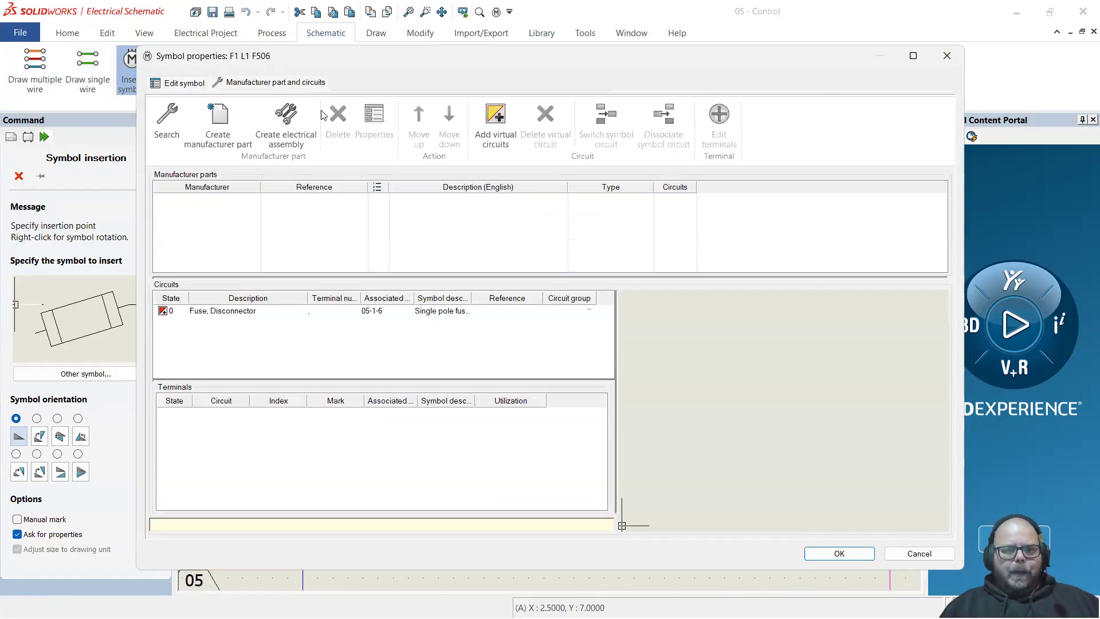
click(159, 133)
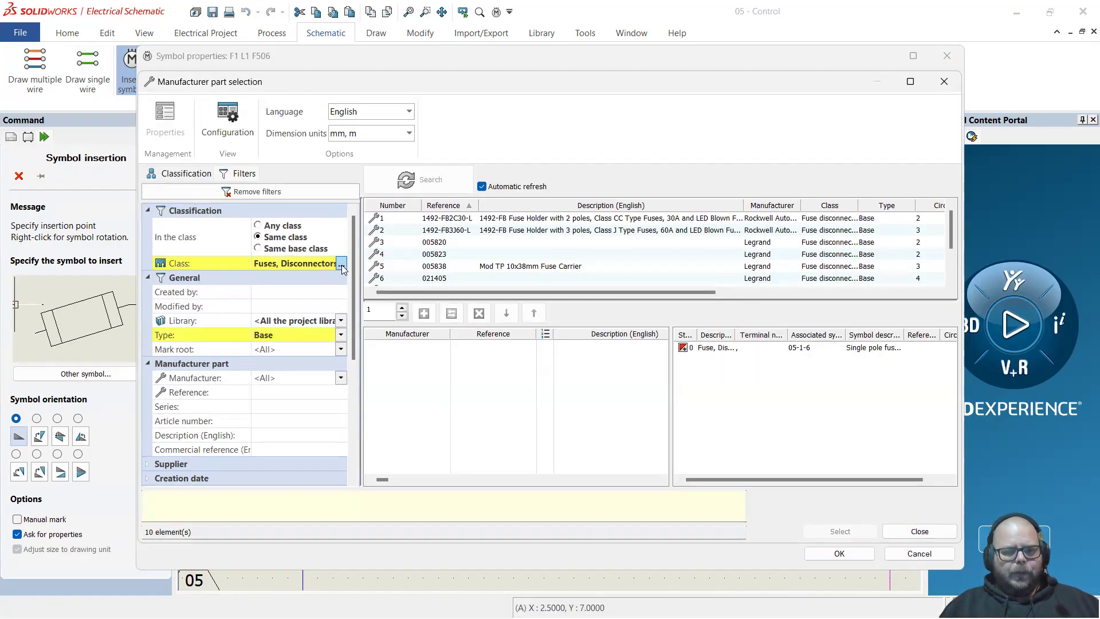
click(341, 264)
key(Left)
click(593, 516)
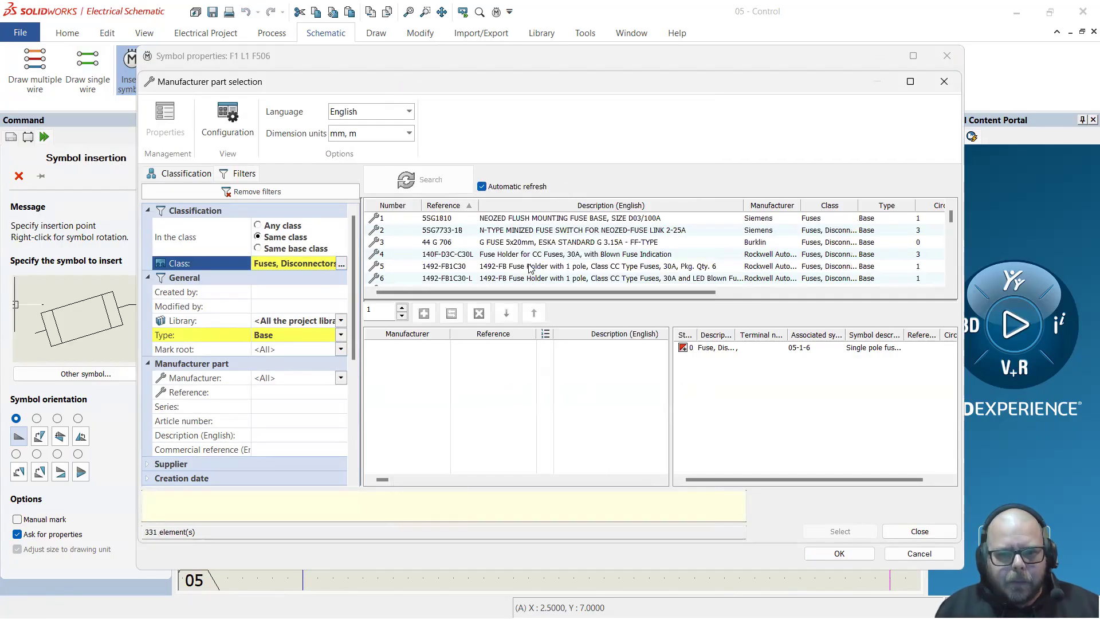
drag(531, 267, 366, 350)
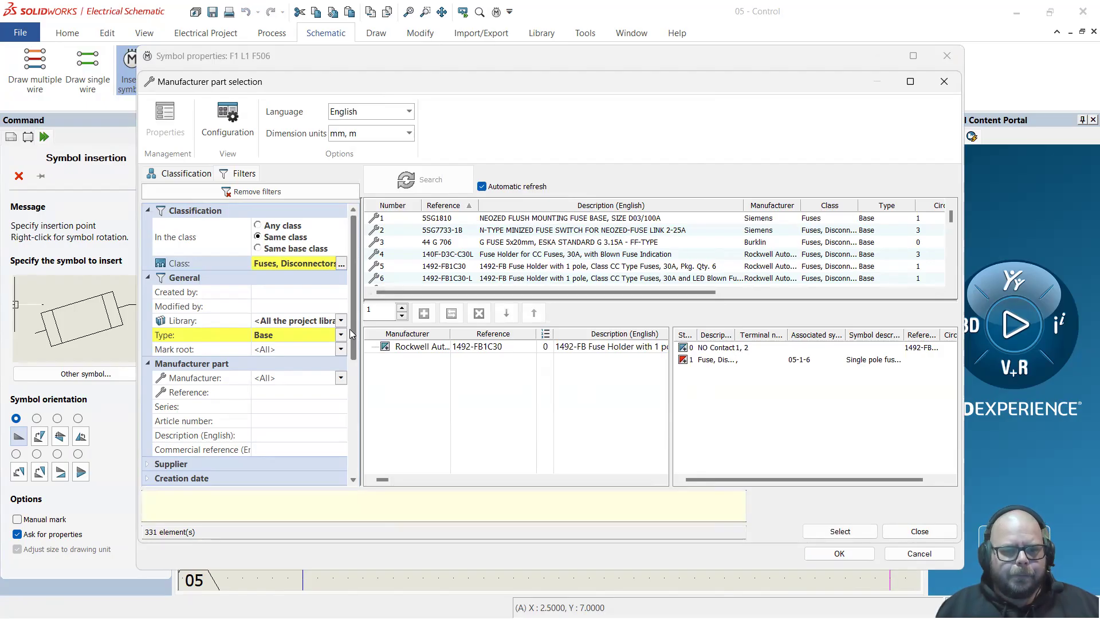
Narrow the part search to the Fuses subclass, add the Bussmann FNQ-R-1 to the selected parts, and confirm the F506 symbol
click(342, 264)
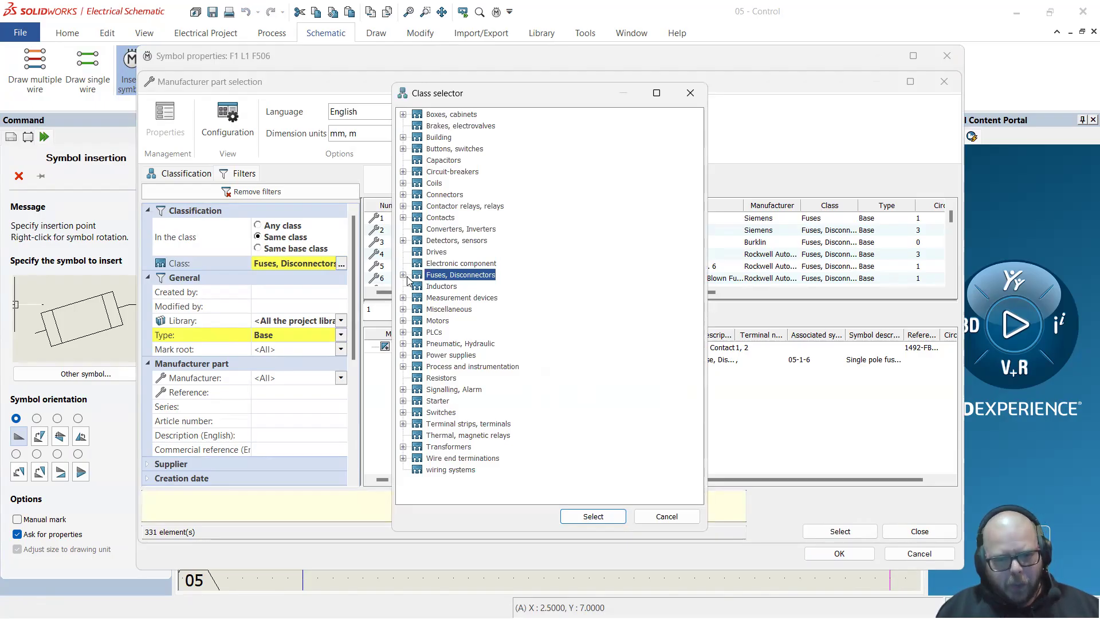
click(594, 516)
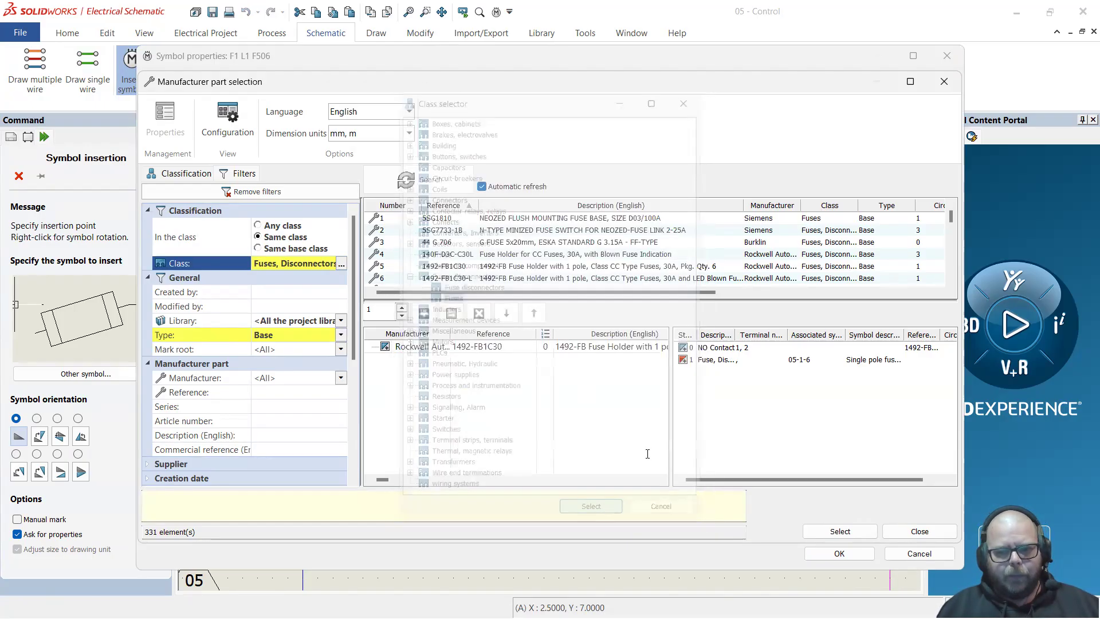
scroll(569, 252, down, 4)
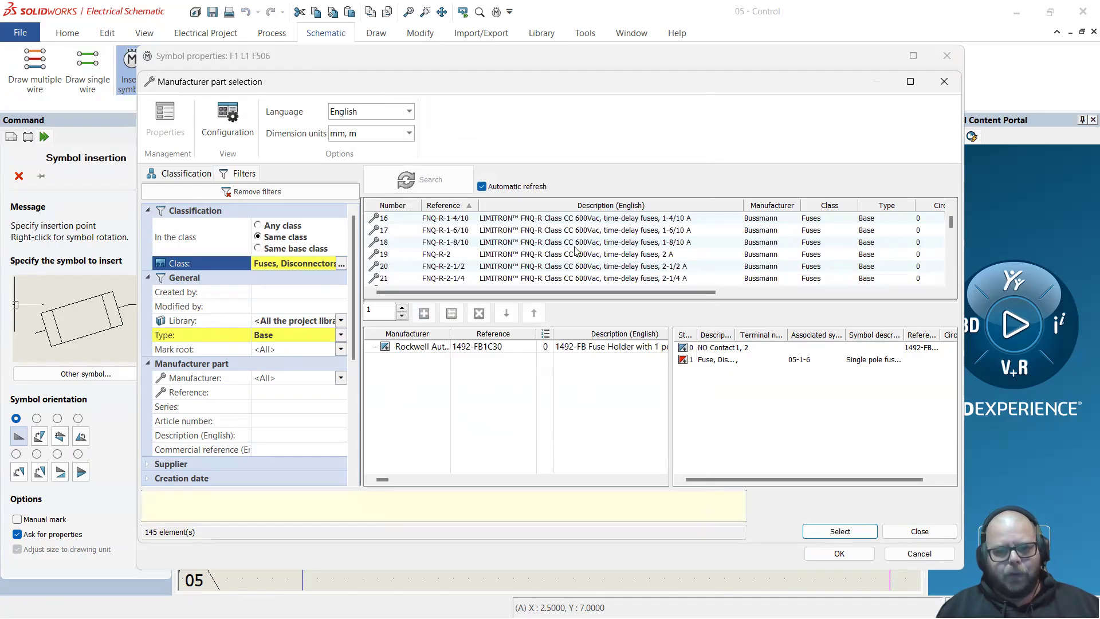
scroll(590, 250, up, 2)
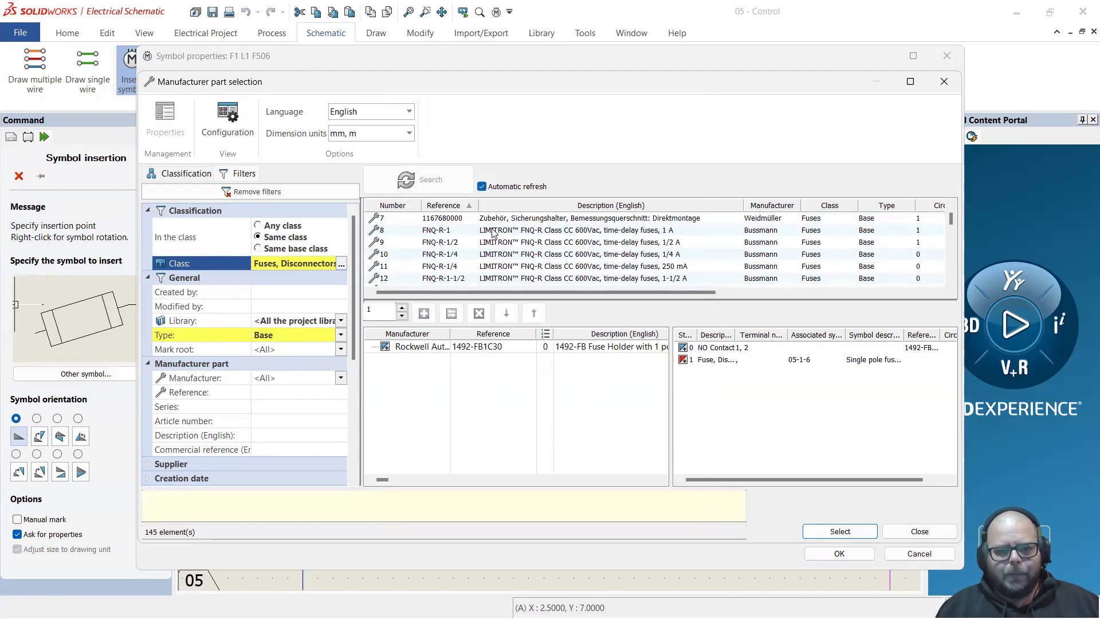
double_click(511, 230)
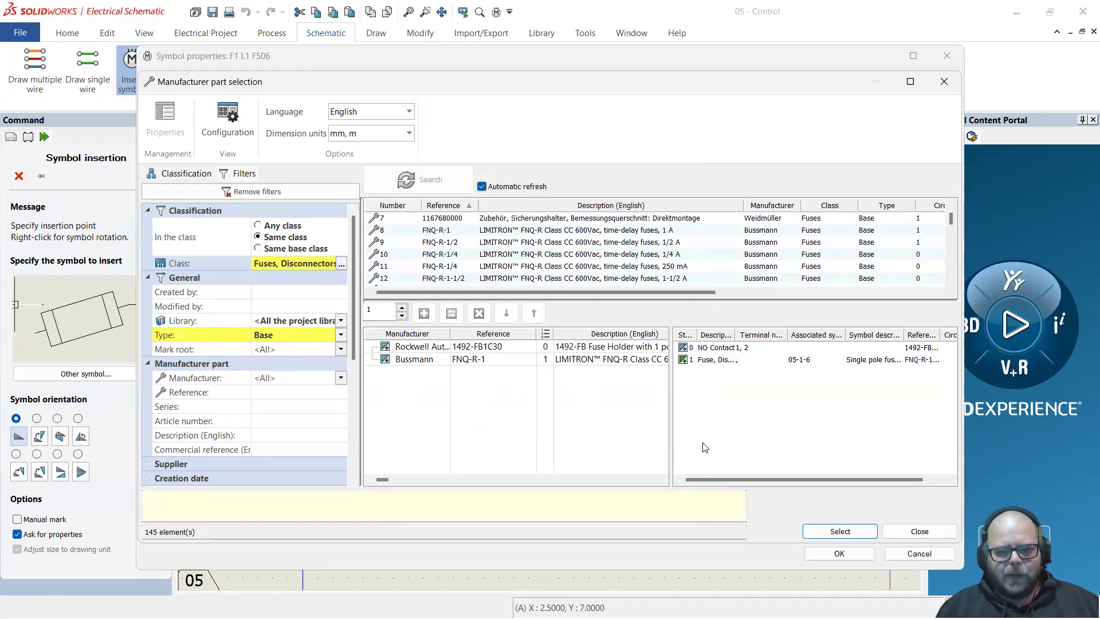
click(841, 531)
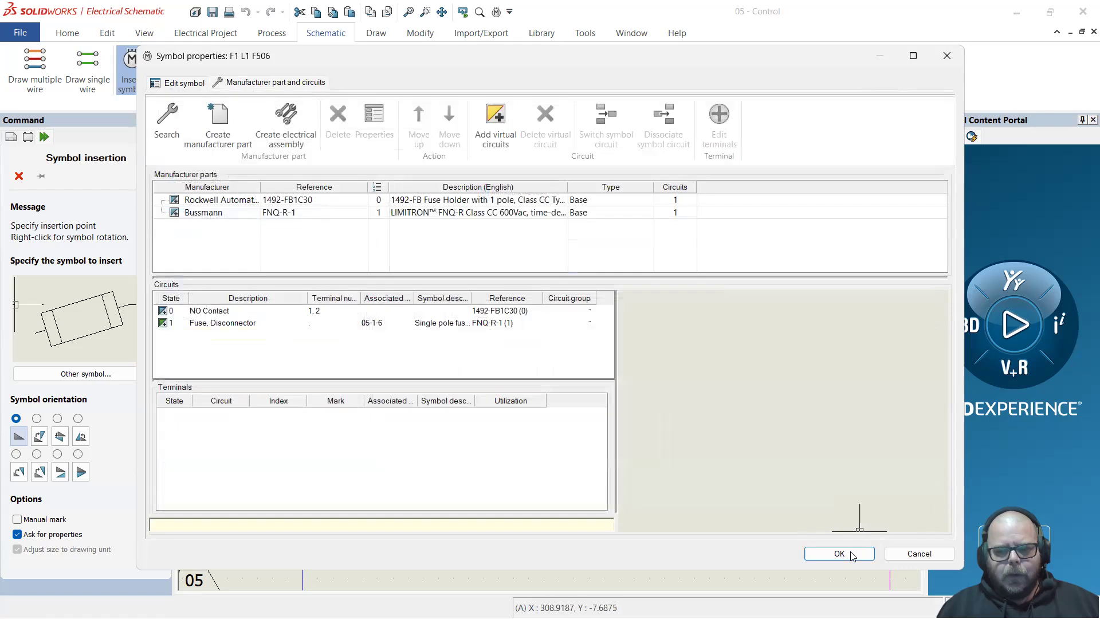
click(839, 553)
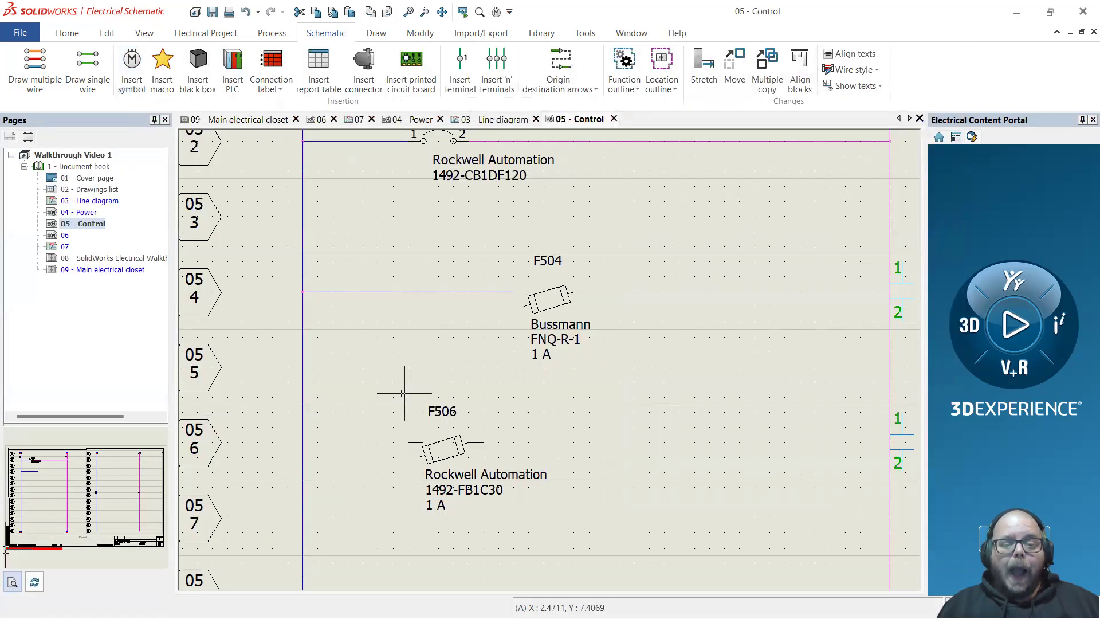
Reorder the manufacturer parts of fuse F506 so that the Bussmann FNQ-R-1 comes before the 1492-FB1C30 holder
right_click(488, 489)
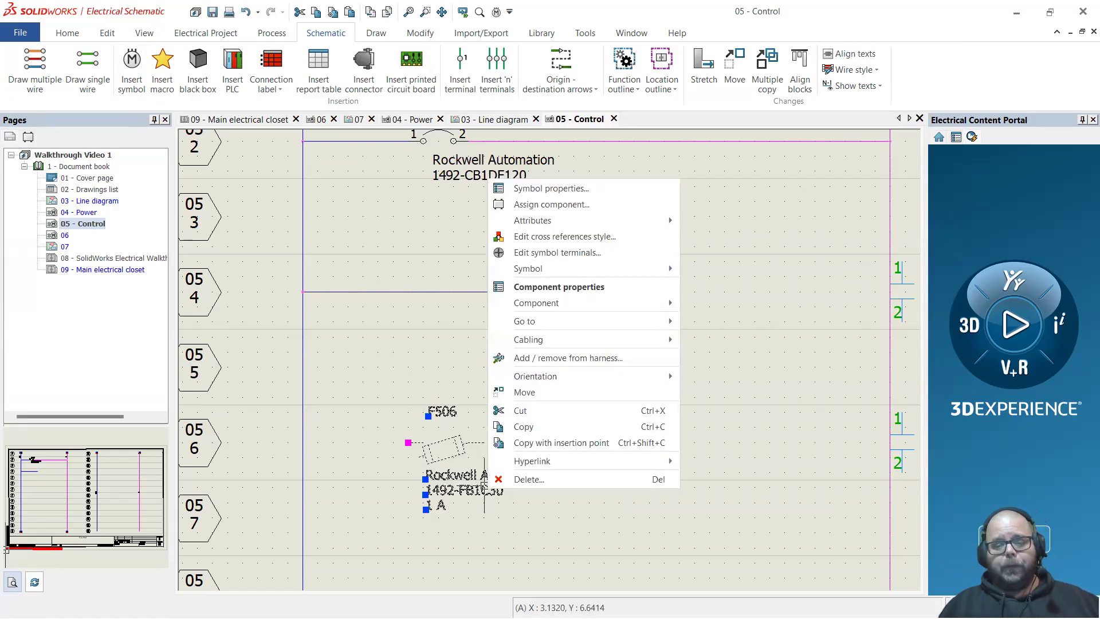
click(598, 189)
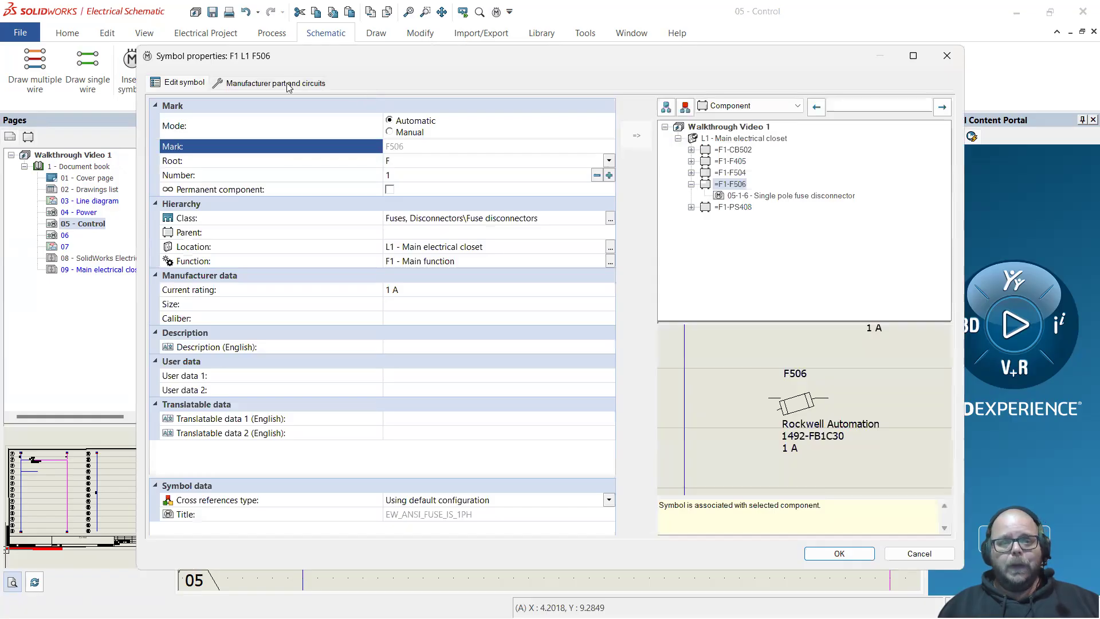
click(288, 84)
click(421, 212)
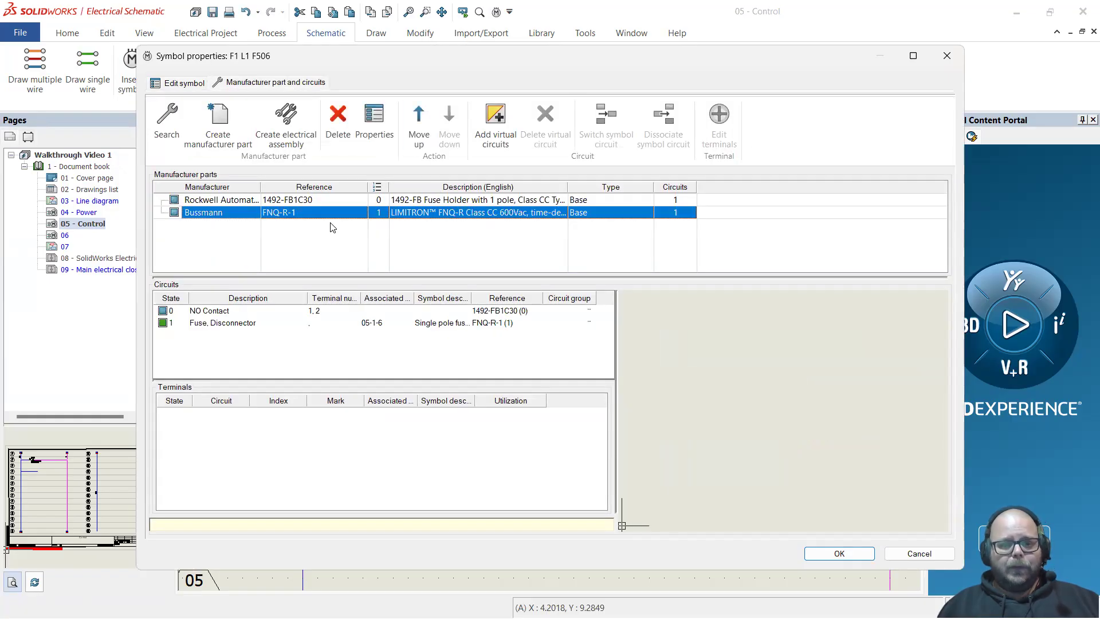
click(418, 136)
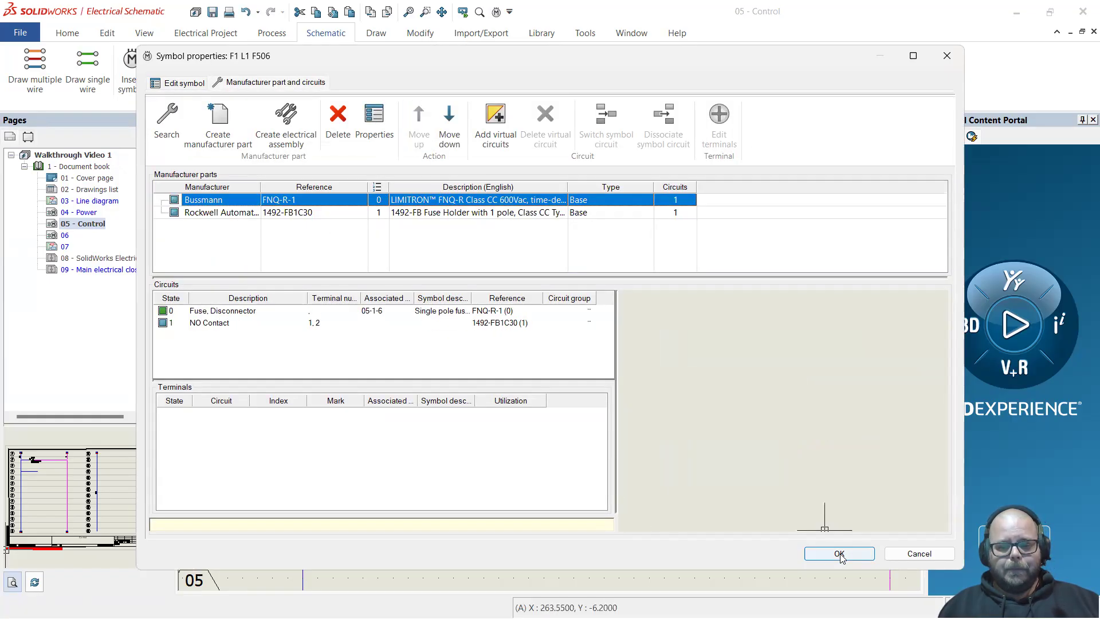
click(839, 553)
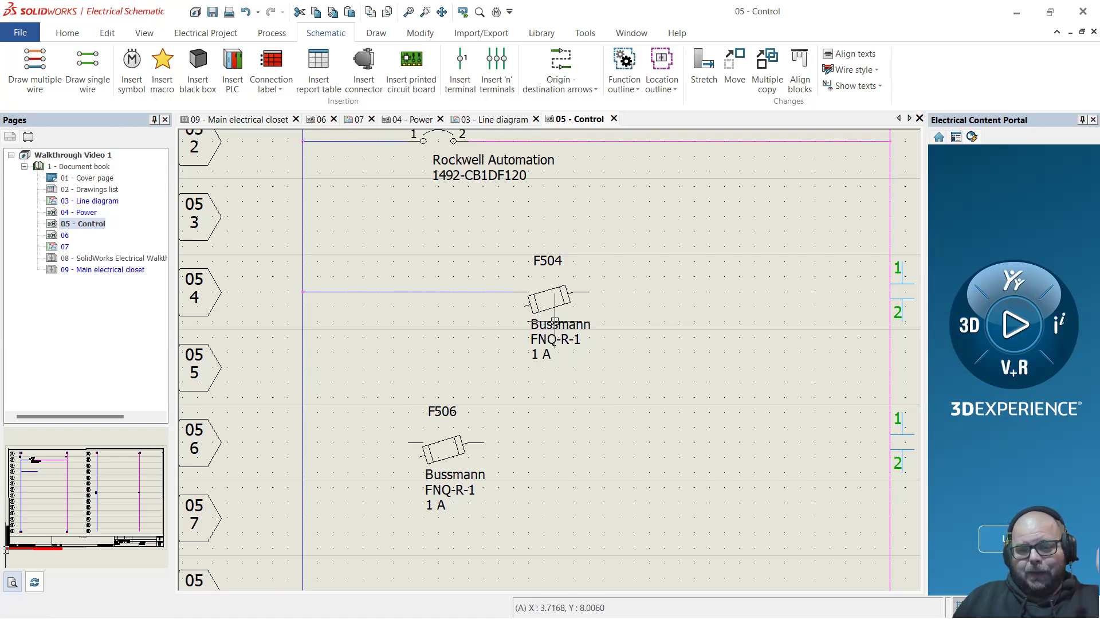
Open the symbol drawing of fuse F504 for editing and look over its attribute tags
scroll(552, 310, up, 1)
scroll(544, 258, down, 2)
scroll(539, 201, up, 2)
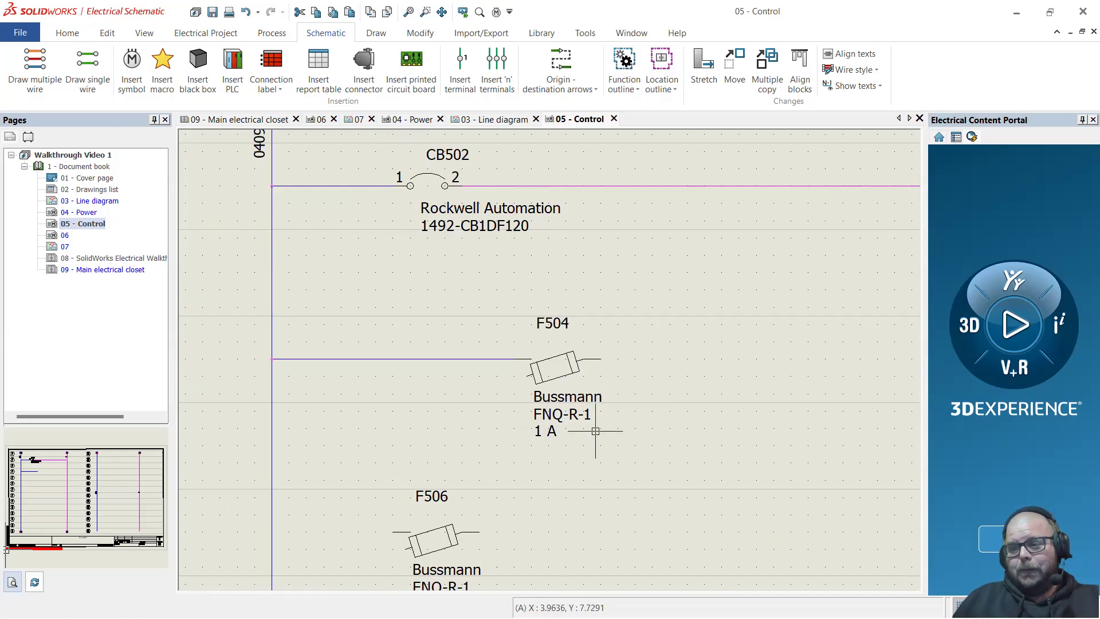
right_click(567, 423)
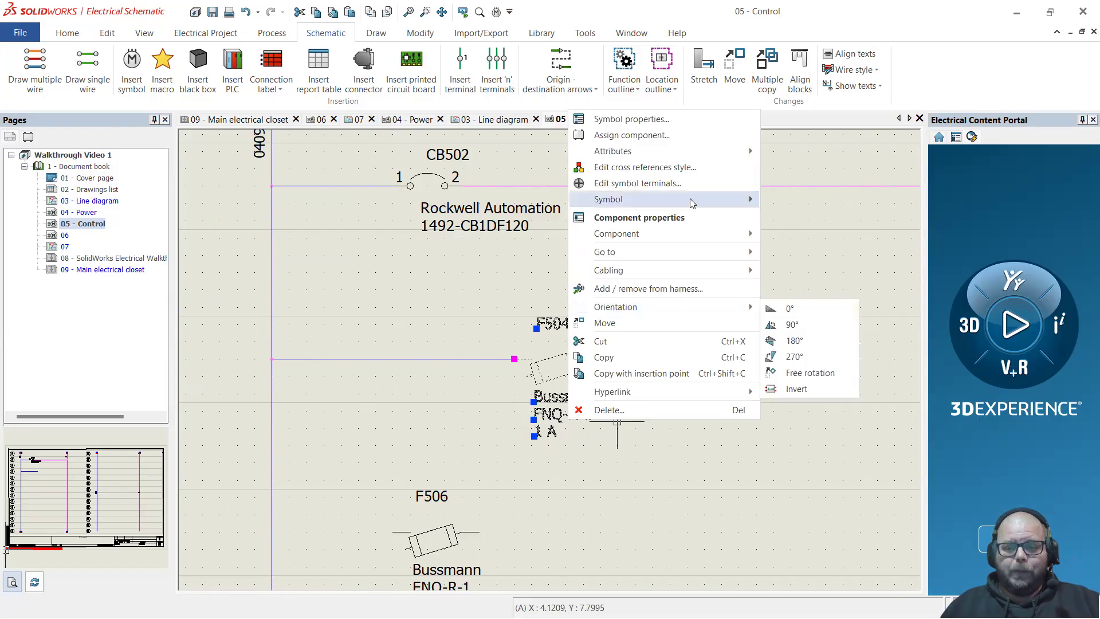
click(808, 235)
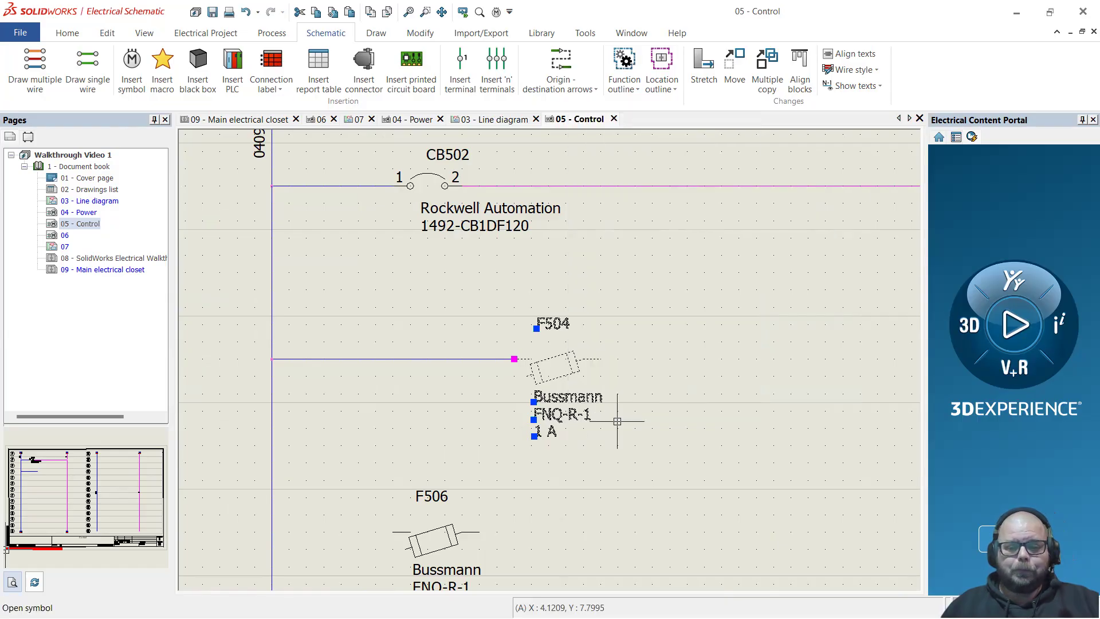
scroll(467, 269, down, 2)
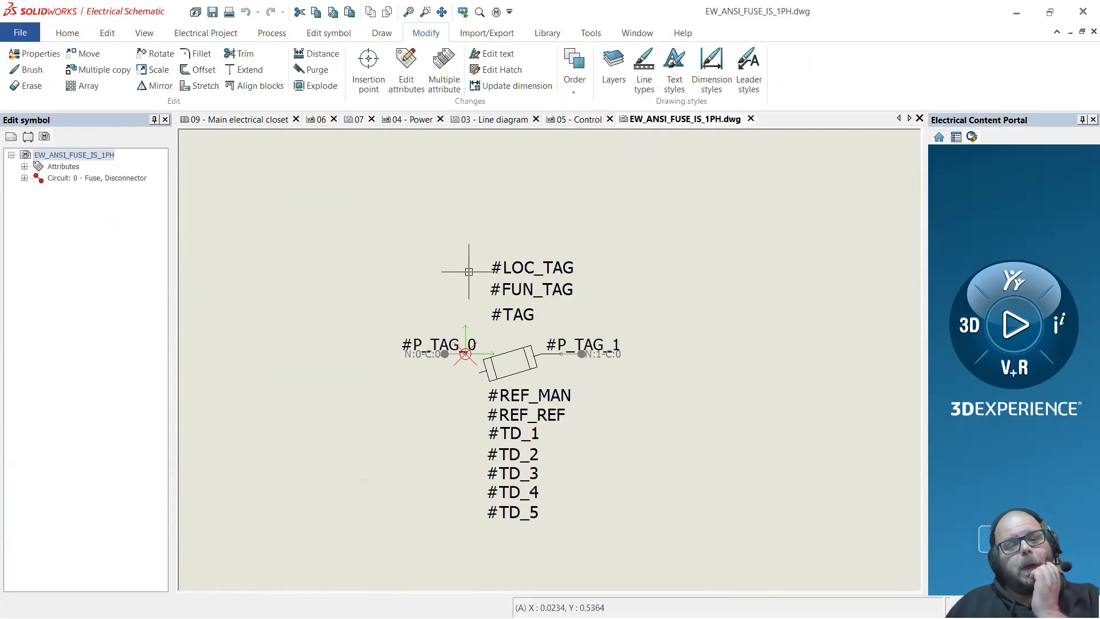
scroll(470, 347, up, 3)
click(716, 233)
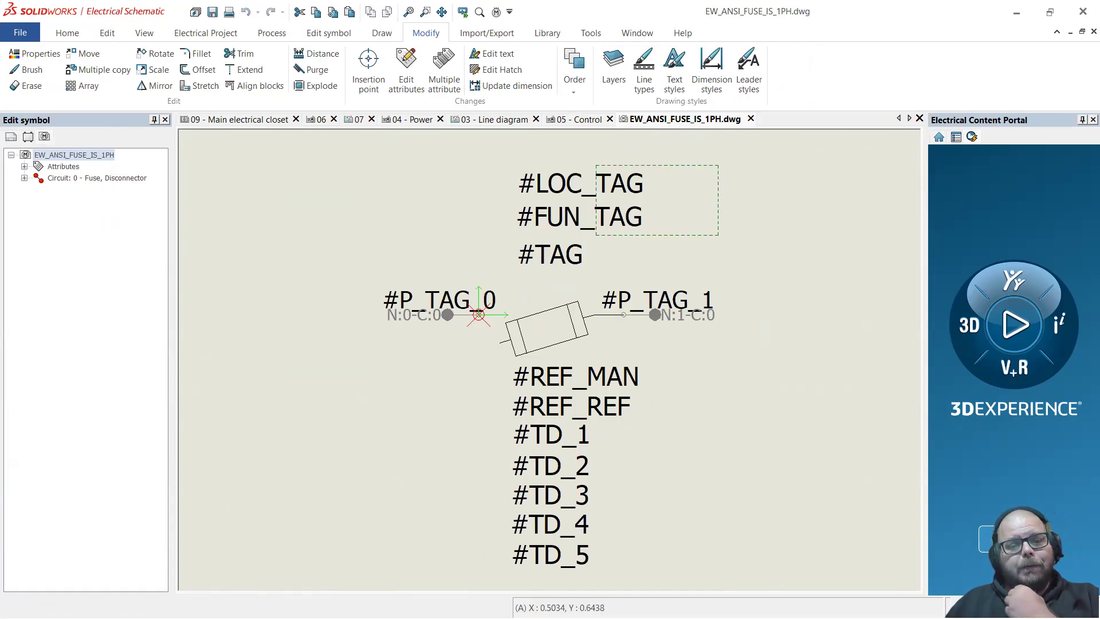
click(597, 167)
key(Escape)
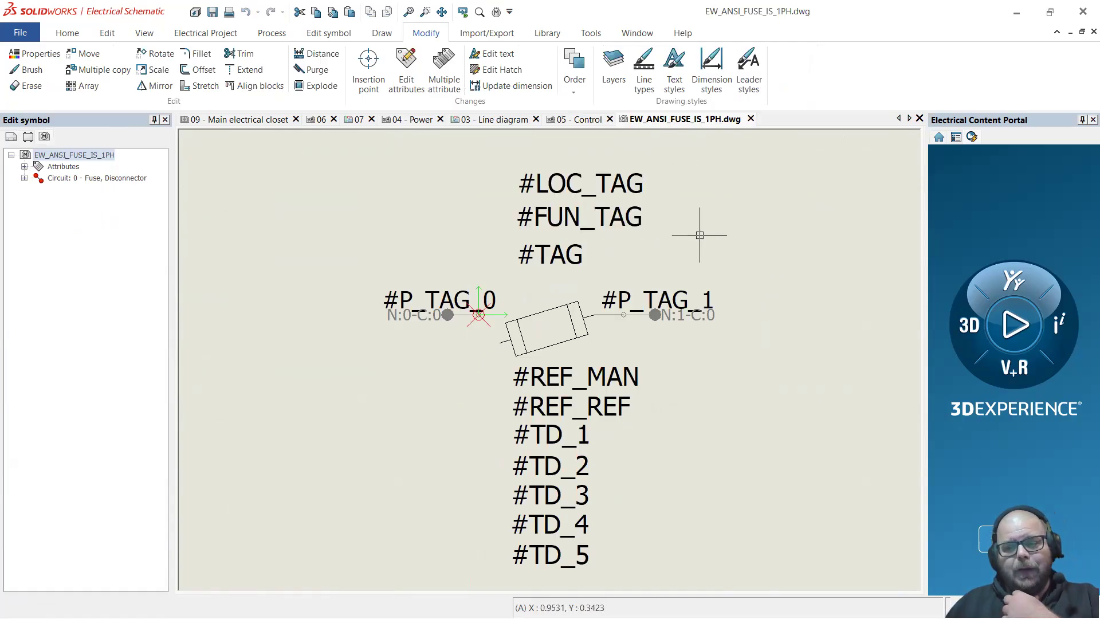
scroll(459, 247, down, 2)
scroll(573, 389, up, 2)
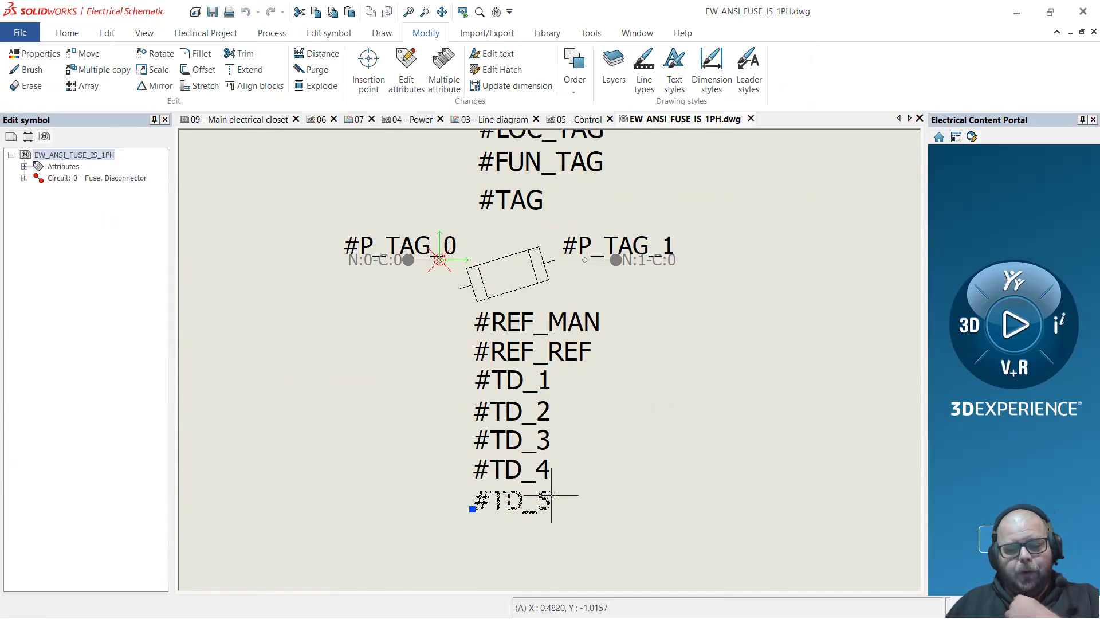
right_click(62, 167)
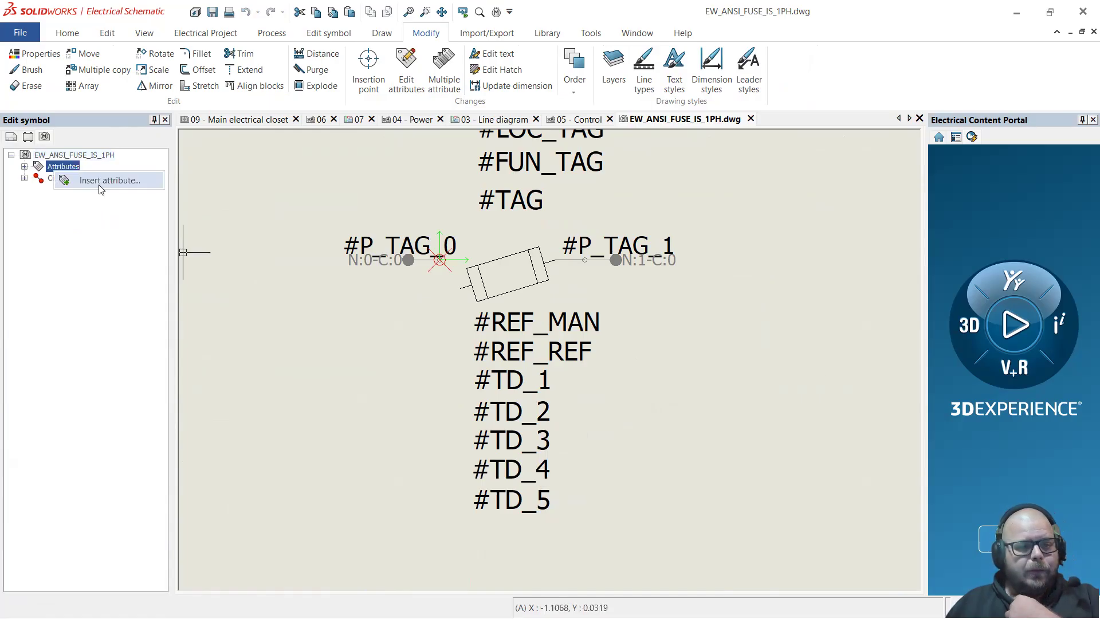
click(100, 181)
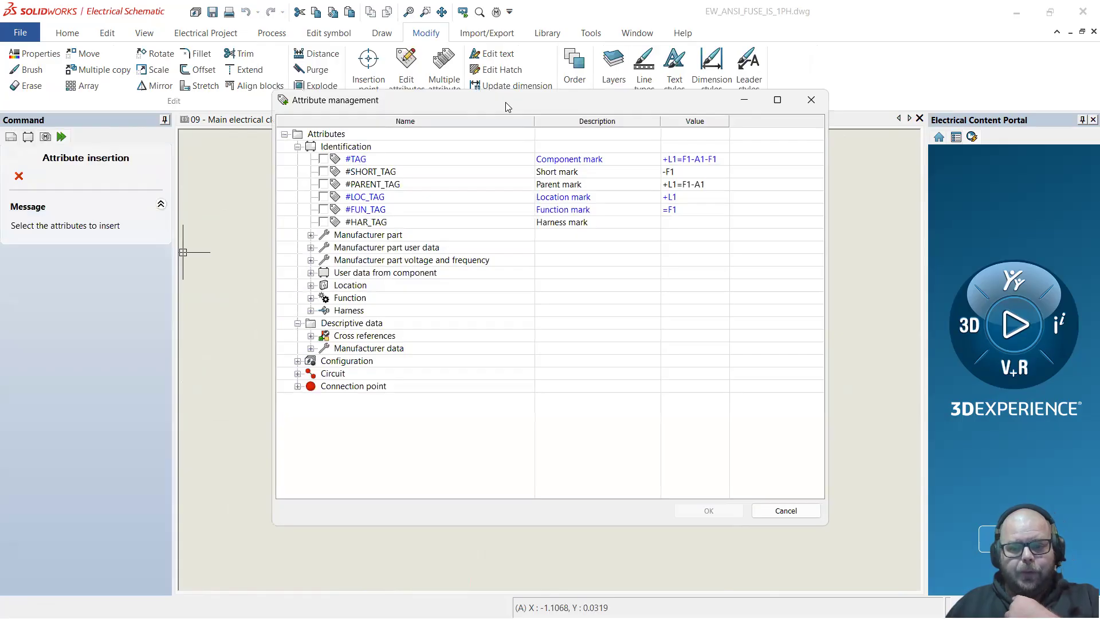
drag(417, 110, 730, 130)
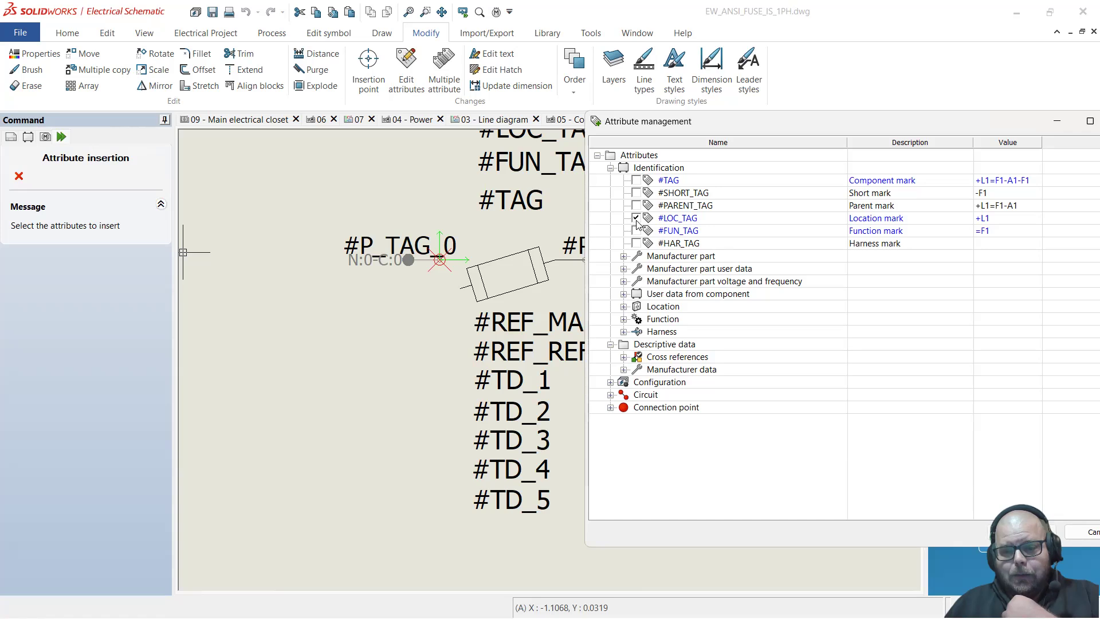
click(1021, 532)
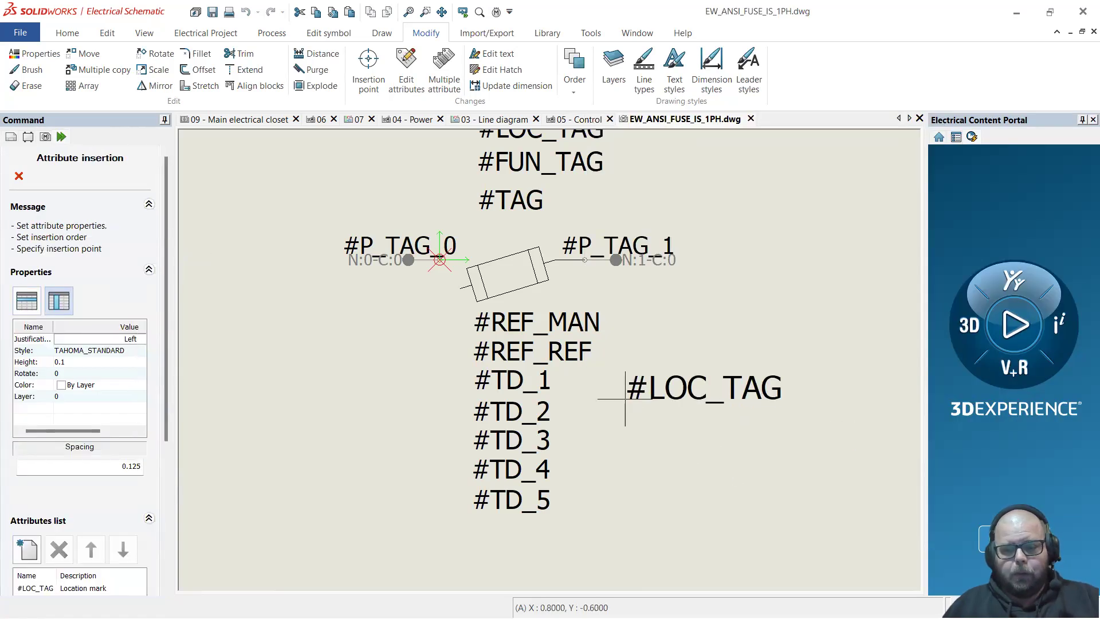
key(Escape)
Open the list of insertable symbol attributes and examine the Manufacturer part, User data from component and Manufacturer data groups
double_click(62, 166)
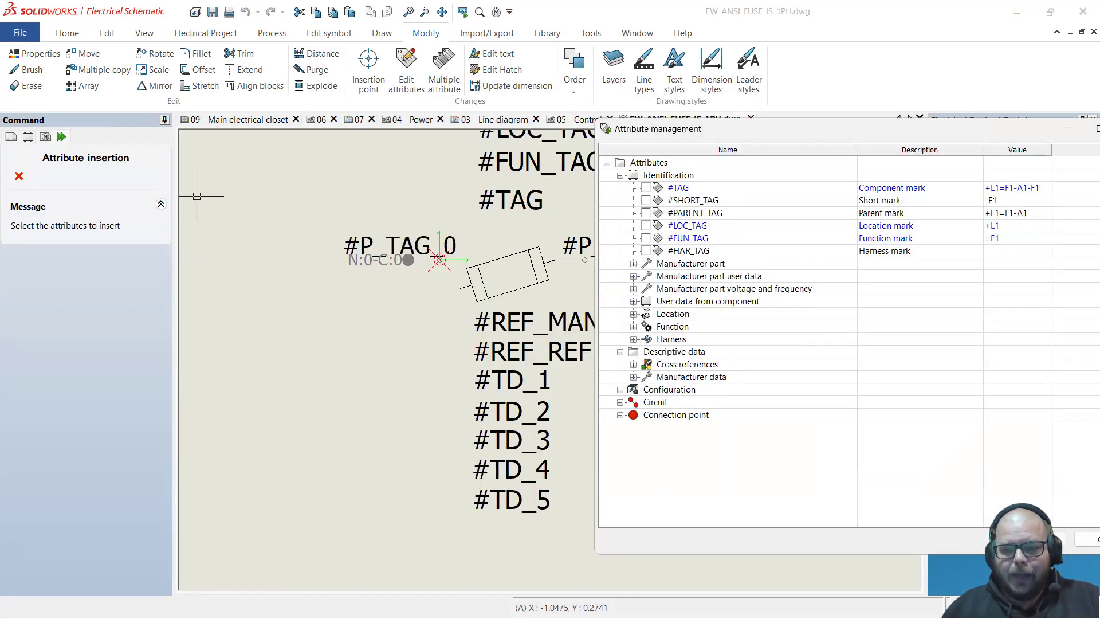
click(633, 263)
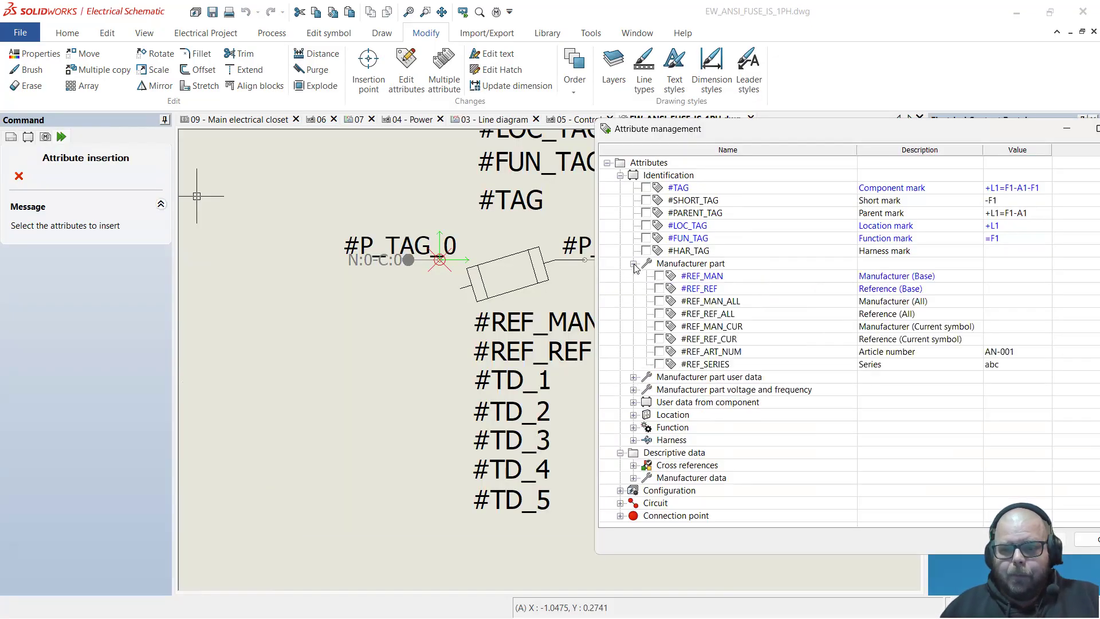
click(634, 403)
click(646, 415)
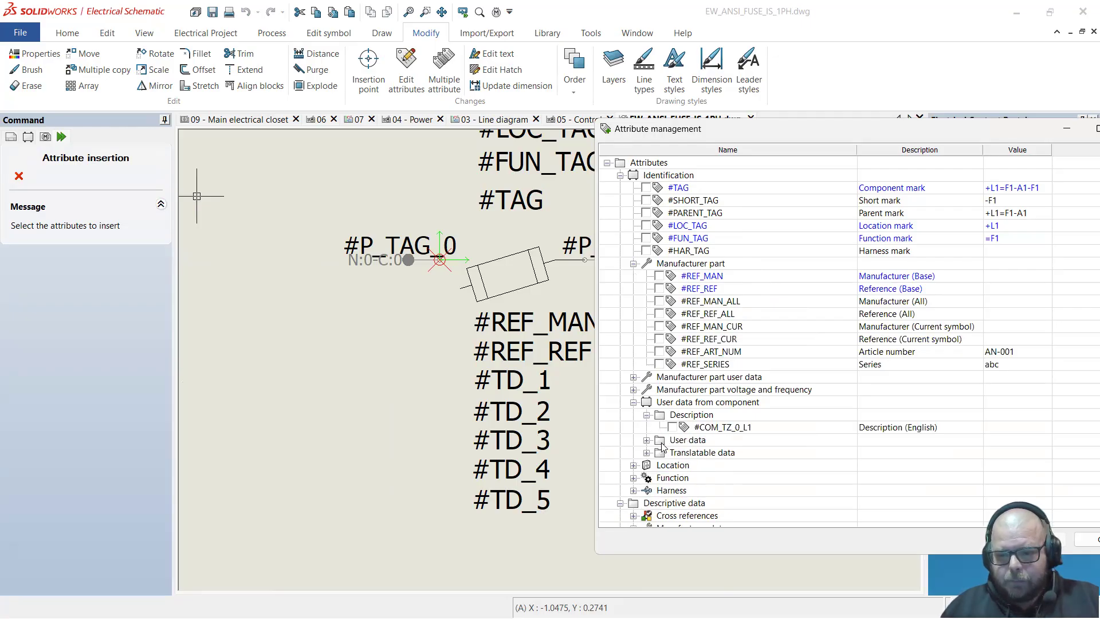
click(646, 440)
scroll(652, 441, down, 1)
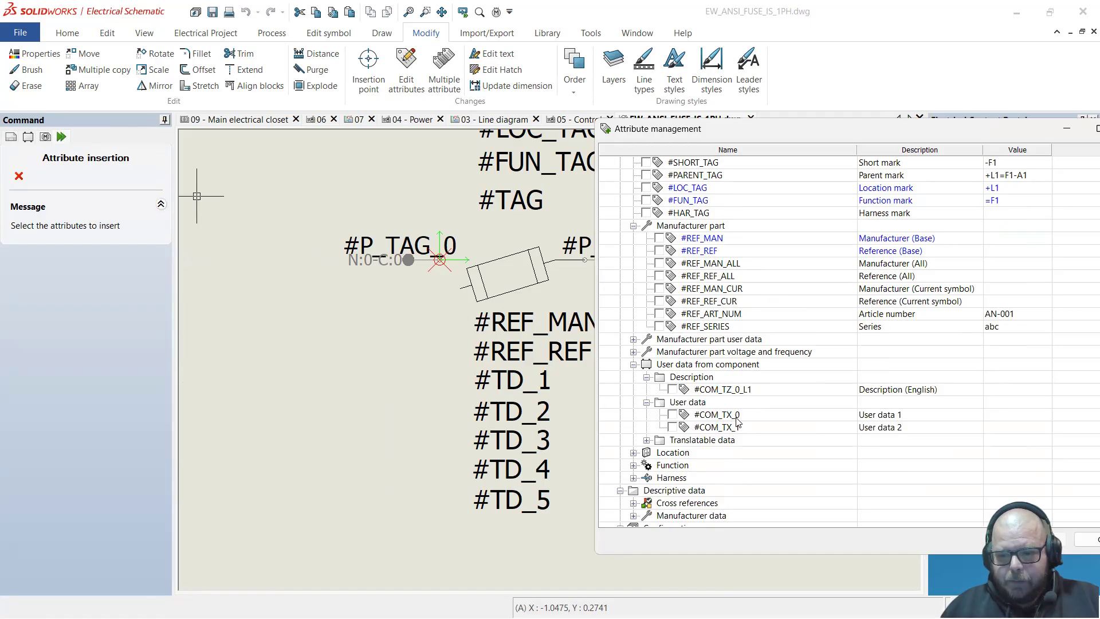
click(646, 441)
scroll(663, 440, down, 1)
scroll(664, 440, down, 1)
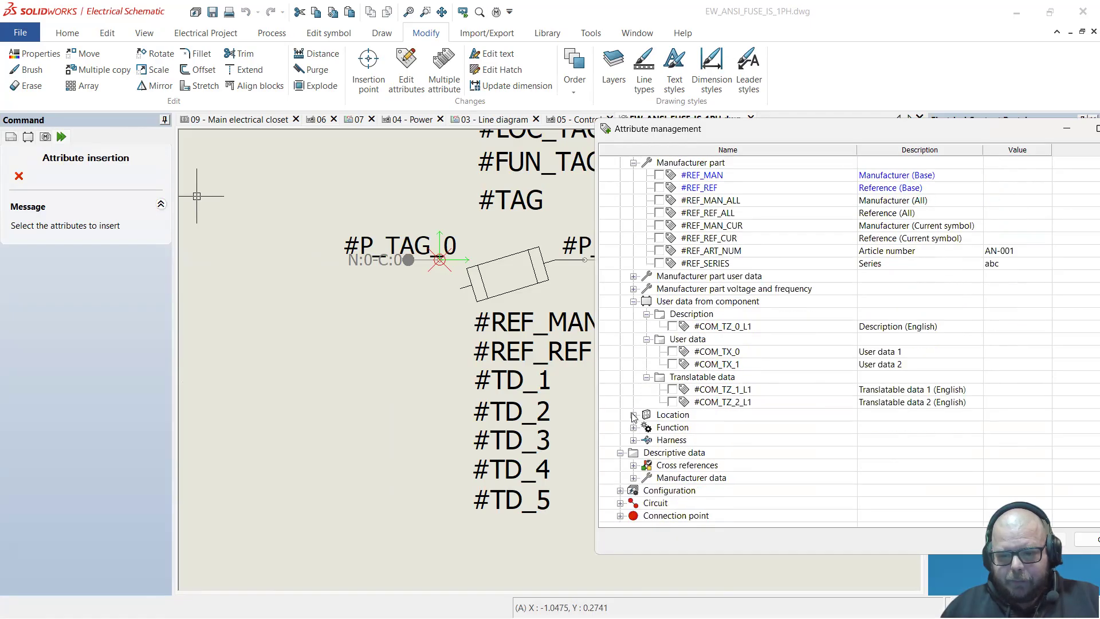
click(633, 478)
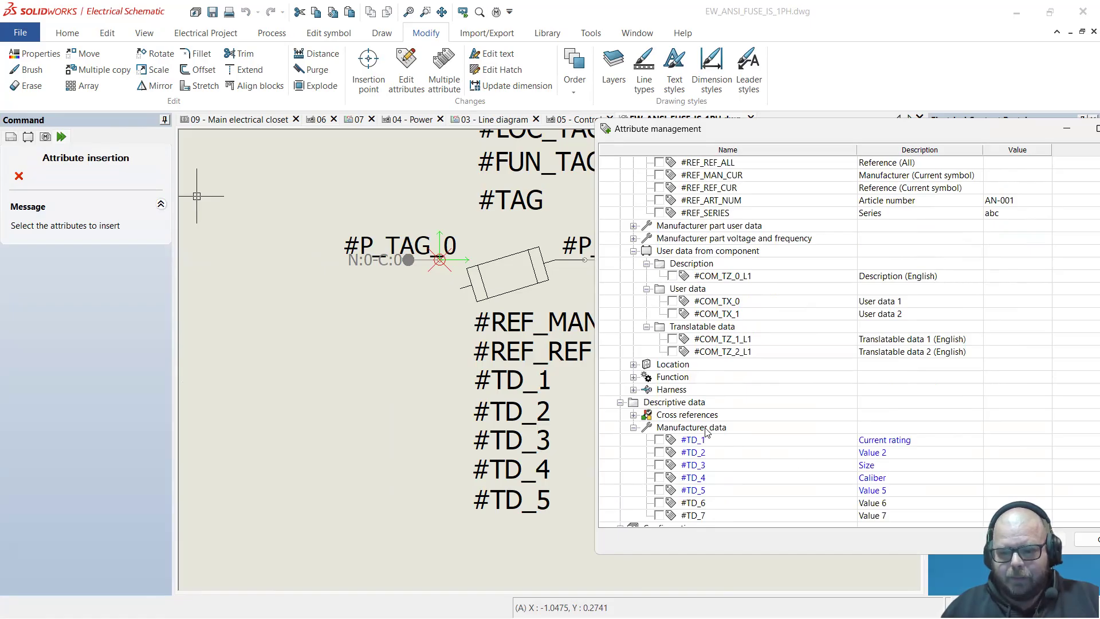
Examine the descriptions of the manufacturer data attributes #TD_1 to #TD_5 against the tags on the fuse symbol
click(902, 443)
click(858, 443)
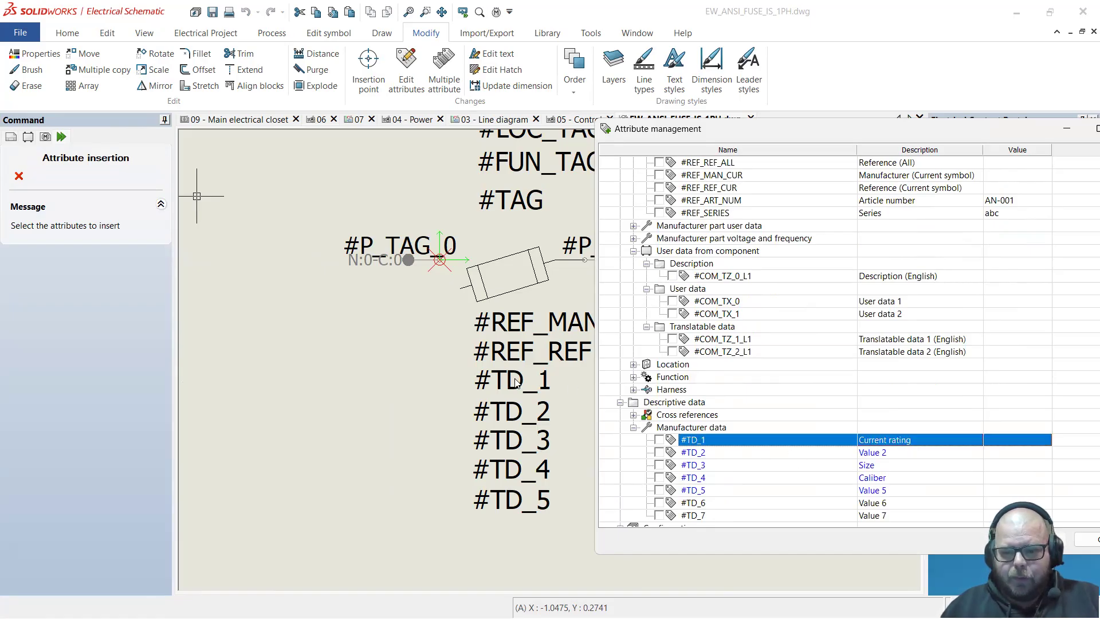
click(791, 477)
click(671, 466)
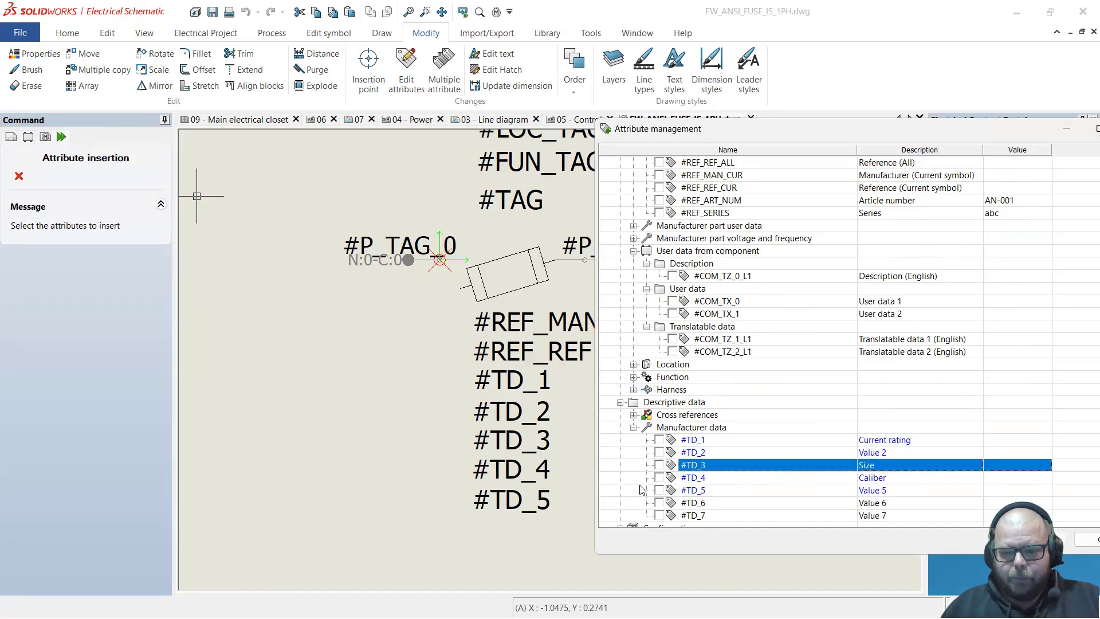
click(690, 482)
click(766, 491)
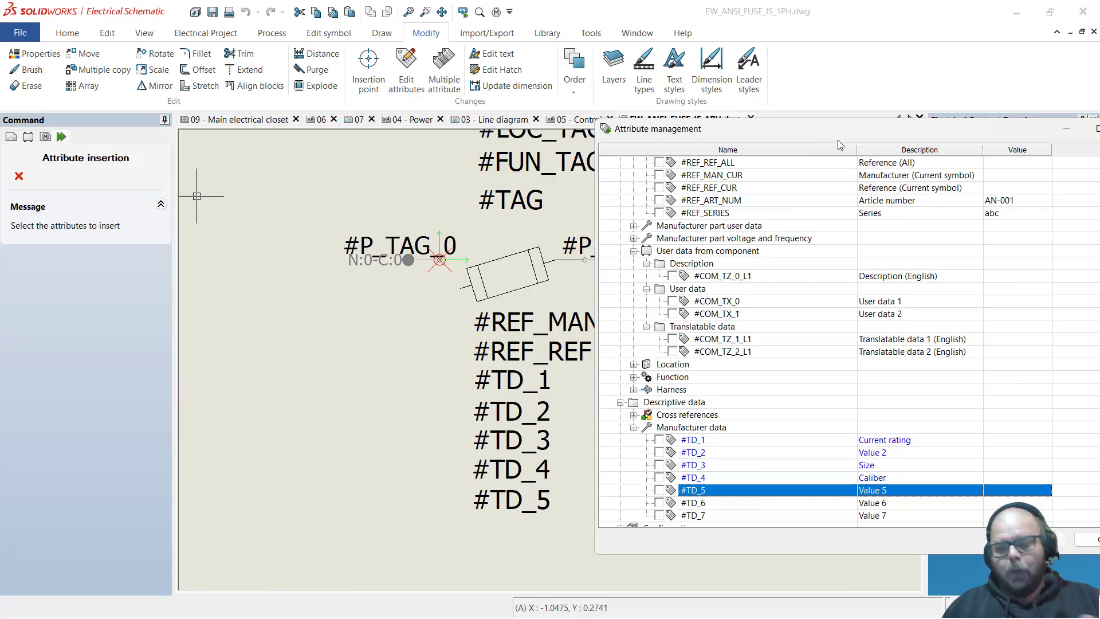
drag(822, 129, 838, 139)
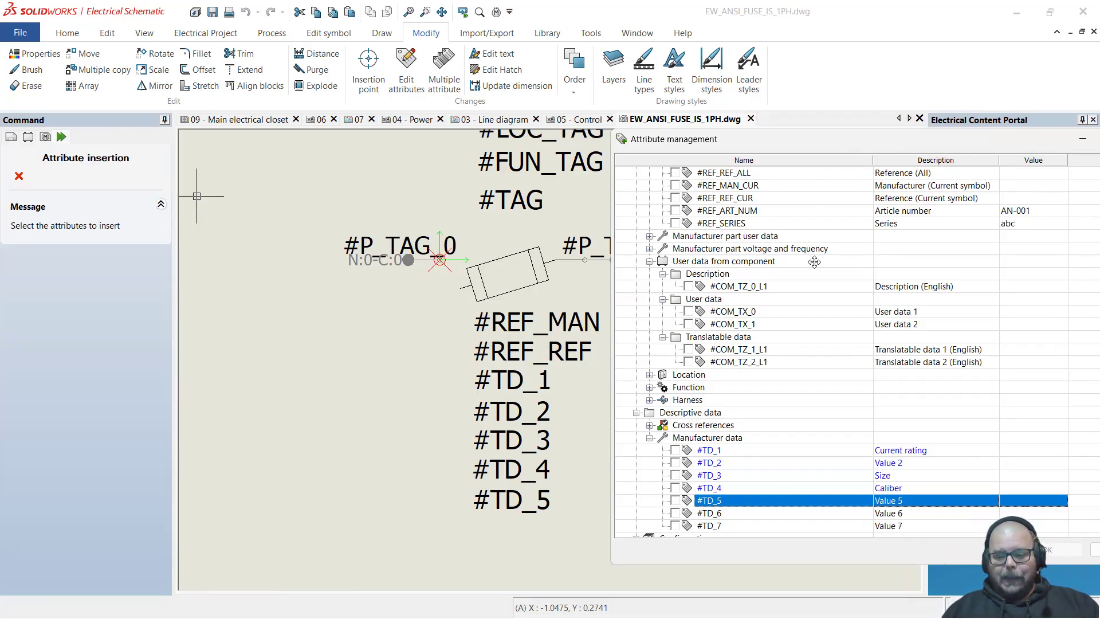
click(821, 479)
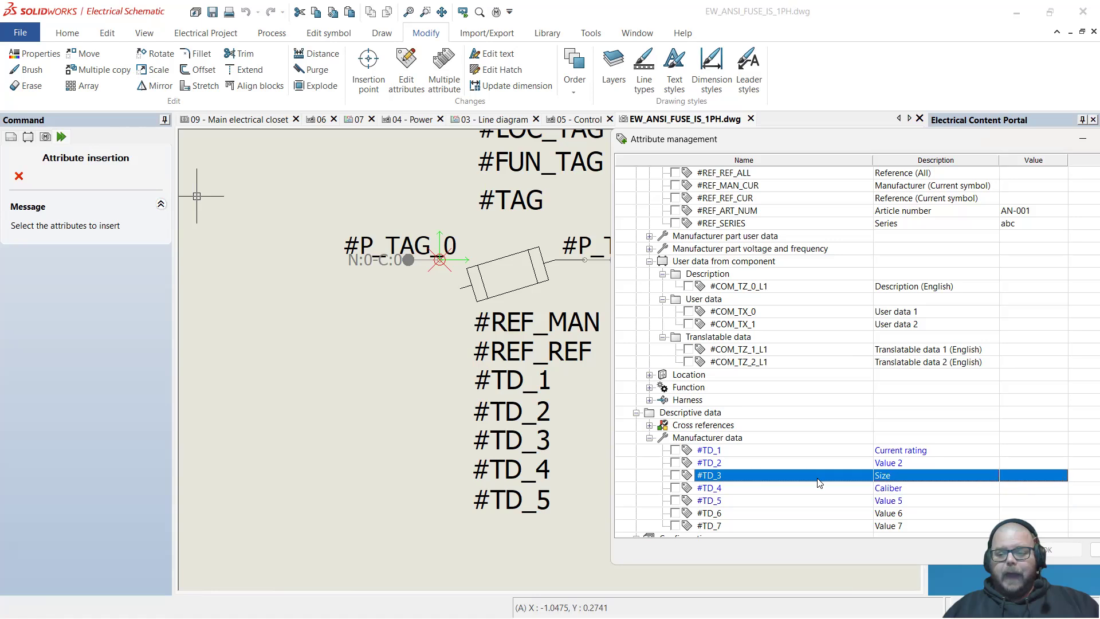
click(892, 489)
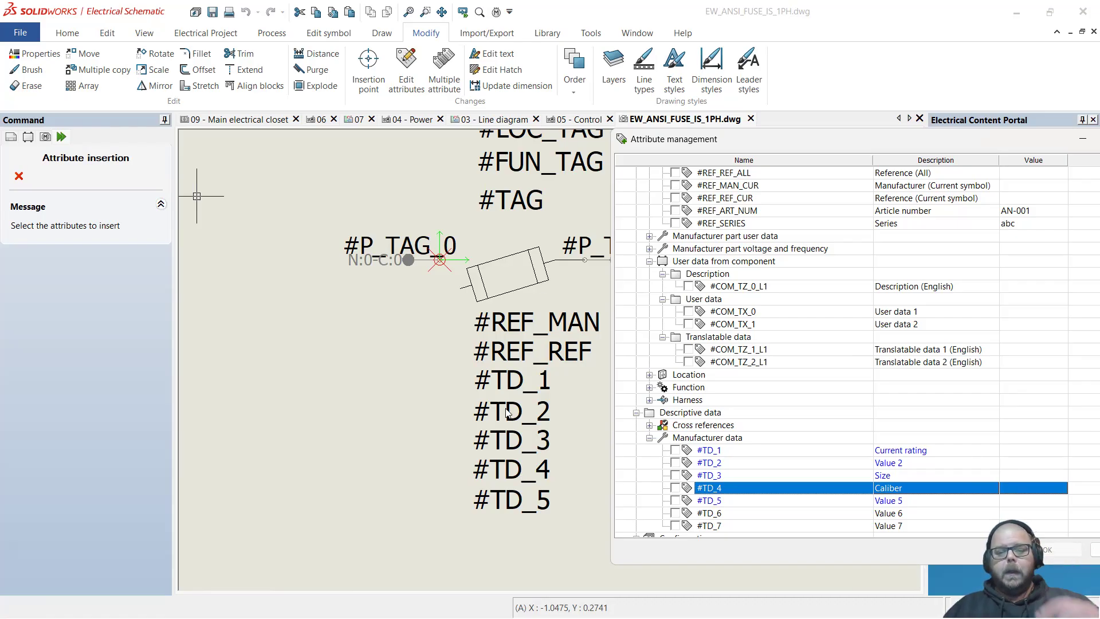
Review which of the #TD_1, #TD_2, #TD_3 and #TD_5 manufacturer data attributes are useful for fuses, and close the attribute list
click(906, 452)
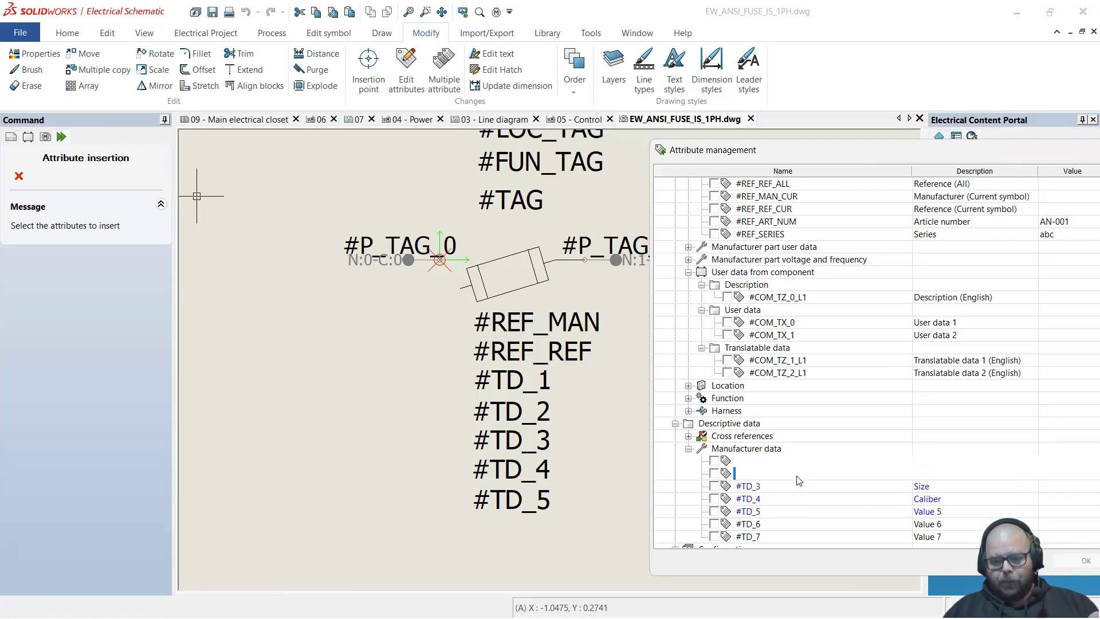
click(790, 479)
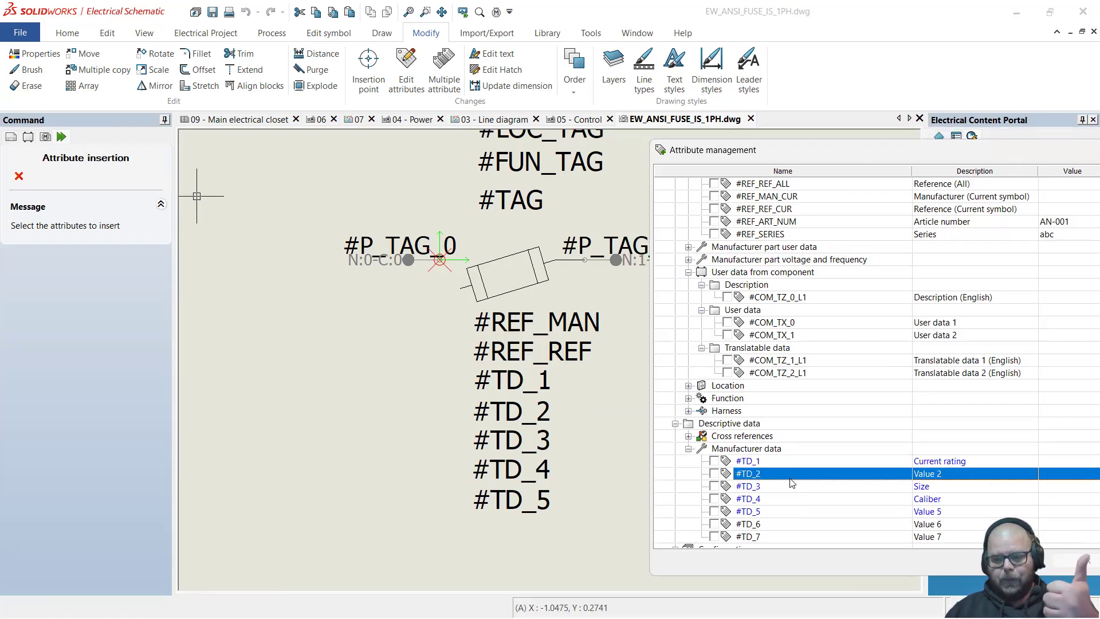
click(793, 492)
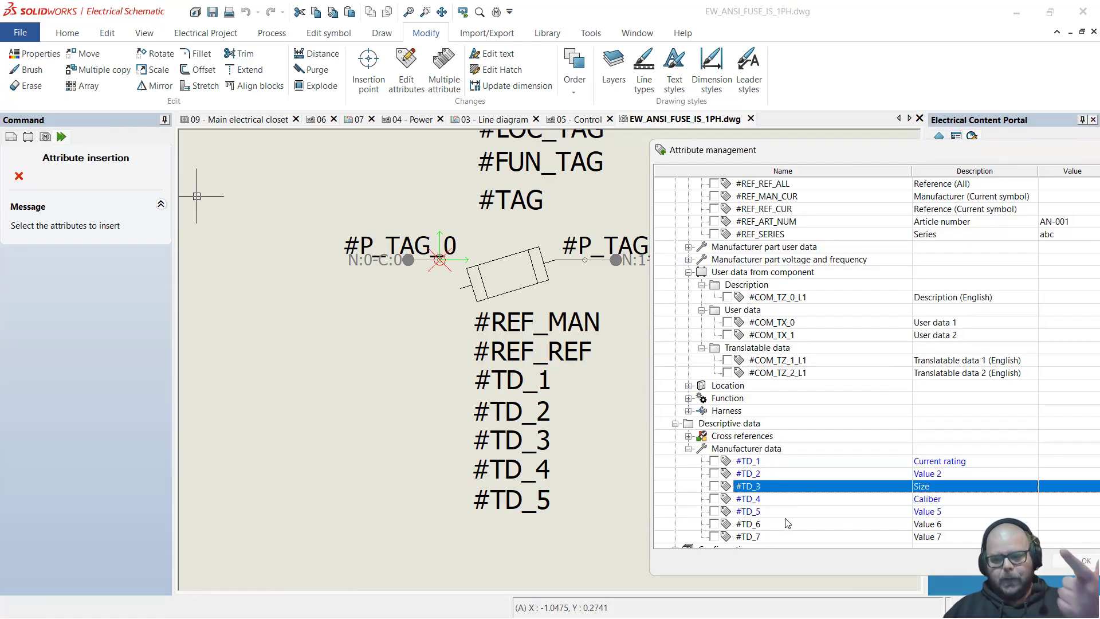
click(809, 512)
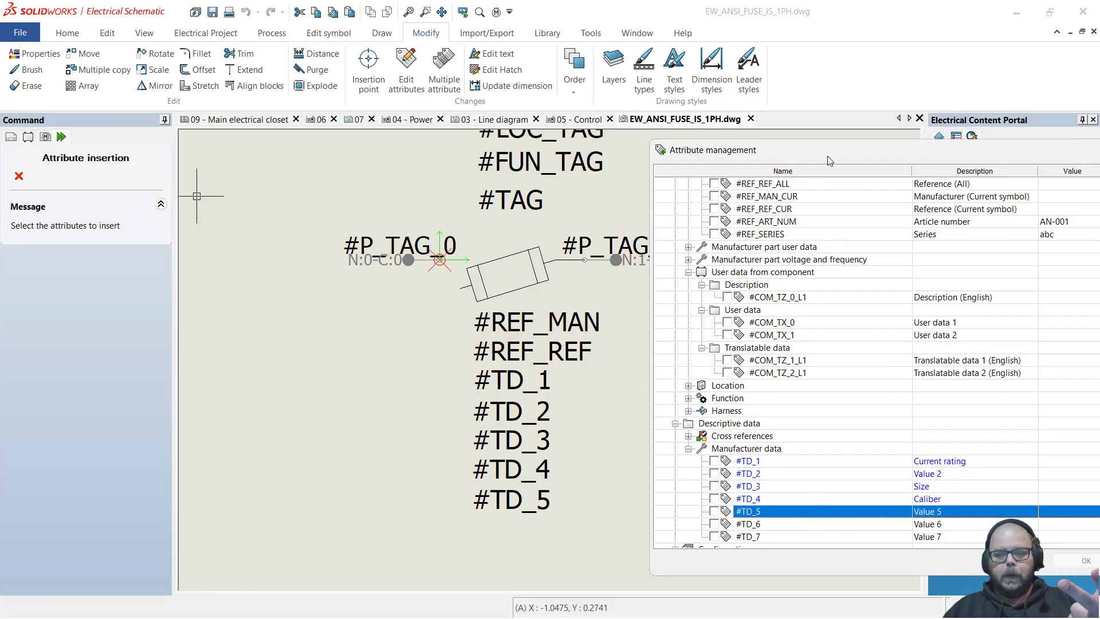
drag(828, 156, 459, 146)
key(Escape)
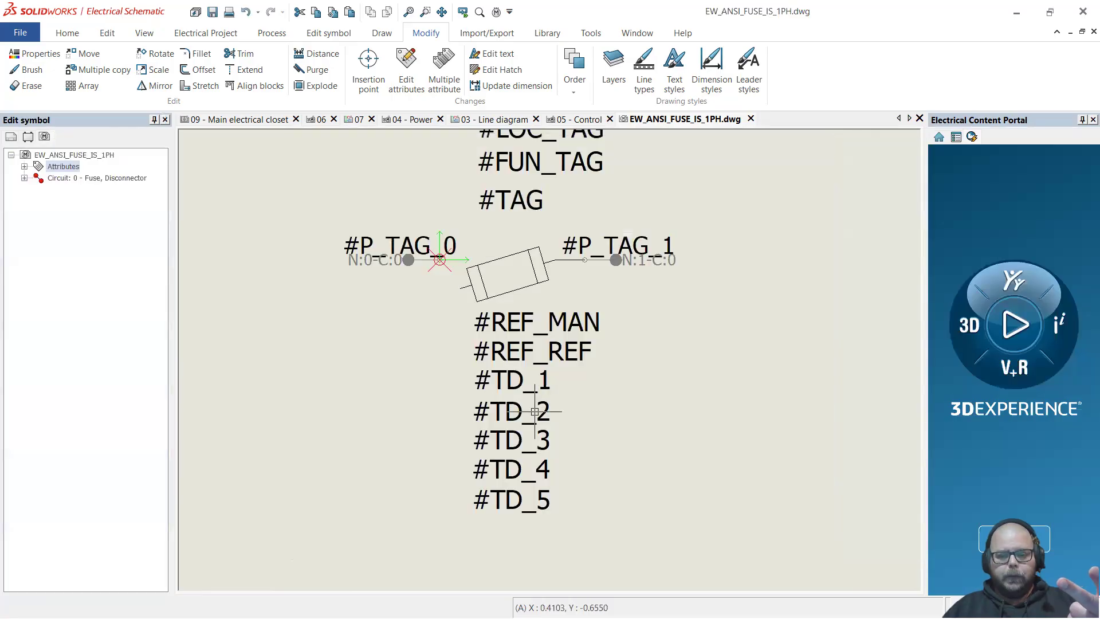
Delete the #TD_2, #TD_3 and #TD_5 attribute tags from the fuse symbol
click(536, 441)
click(542, 515)
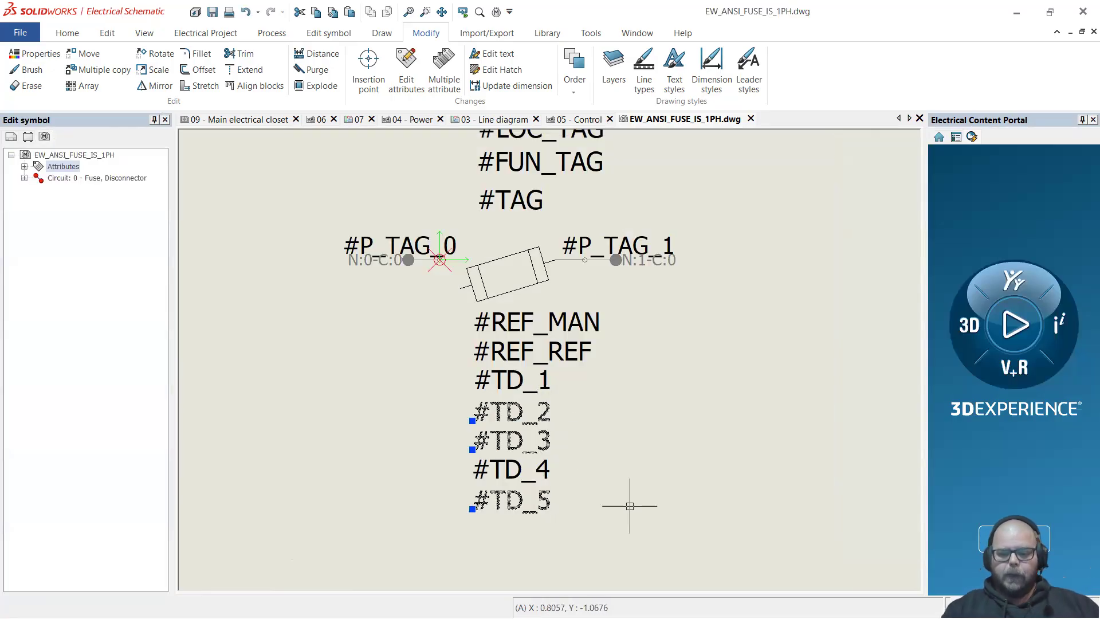
key(Delete)
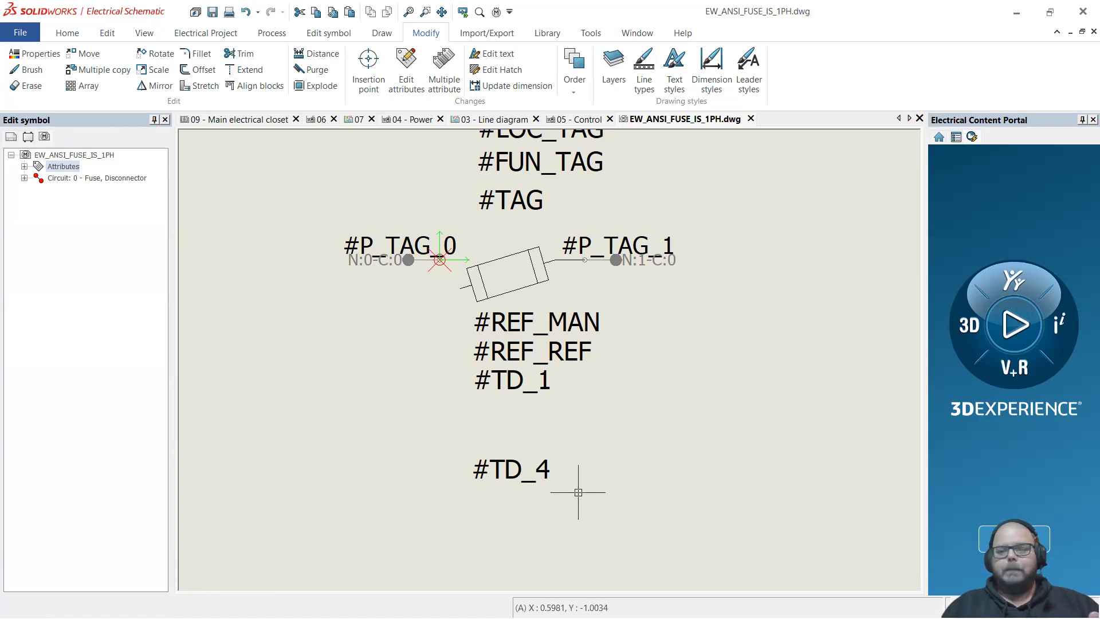
Move the #TD_1 attribute tag onto the fuse body and set its justification to Middle Center
click(526, 389)
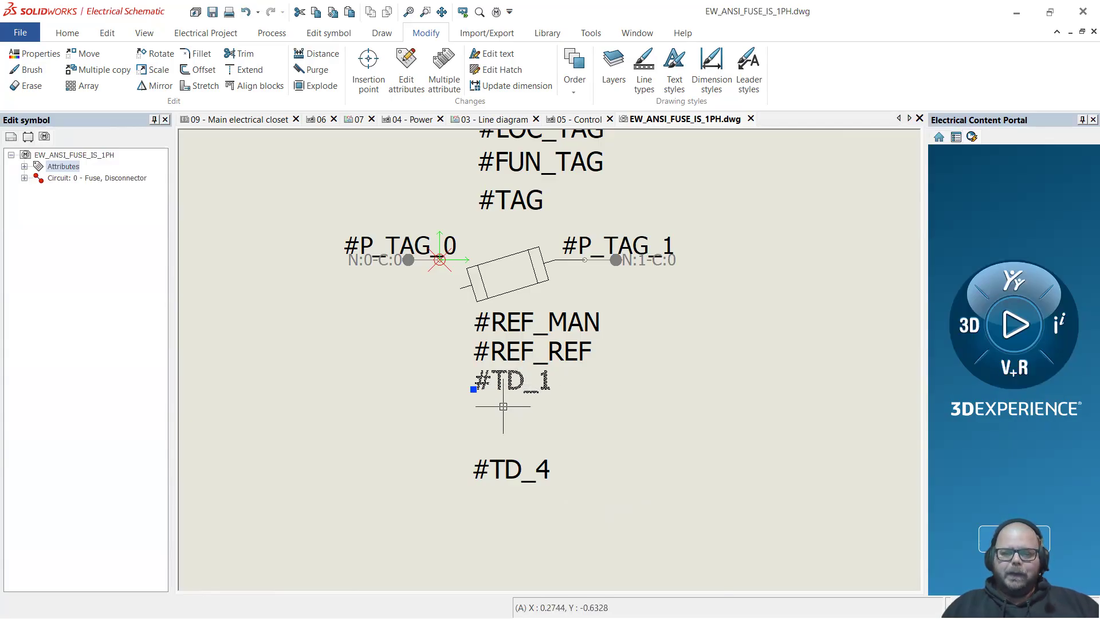
drag(519, 381, 511, 288)
right_click(515, 283)
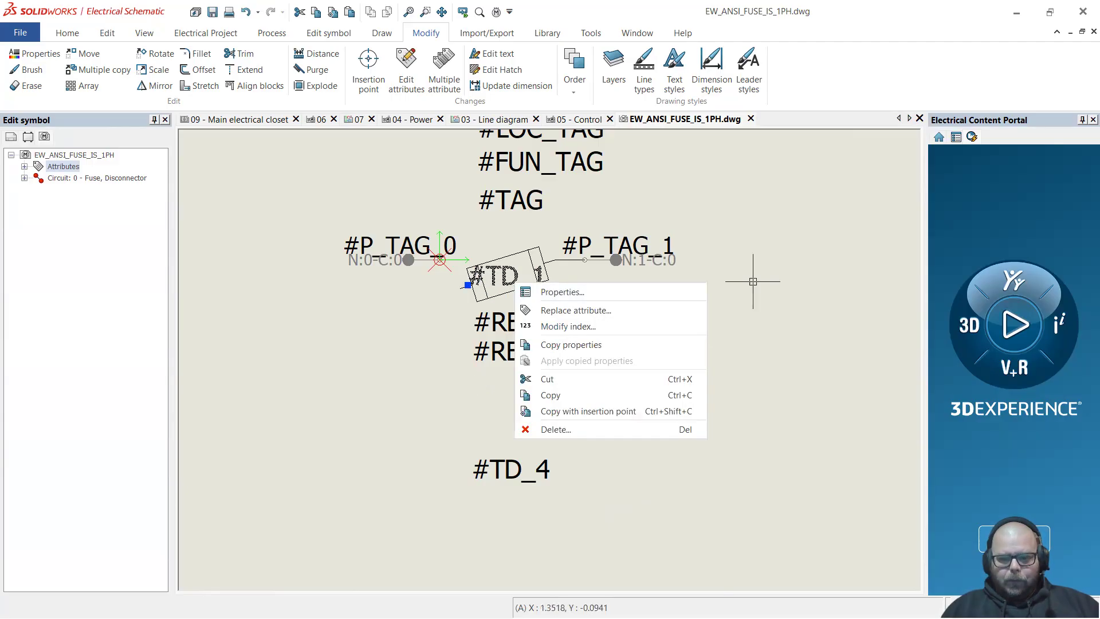
click(558, 291)
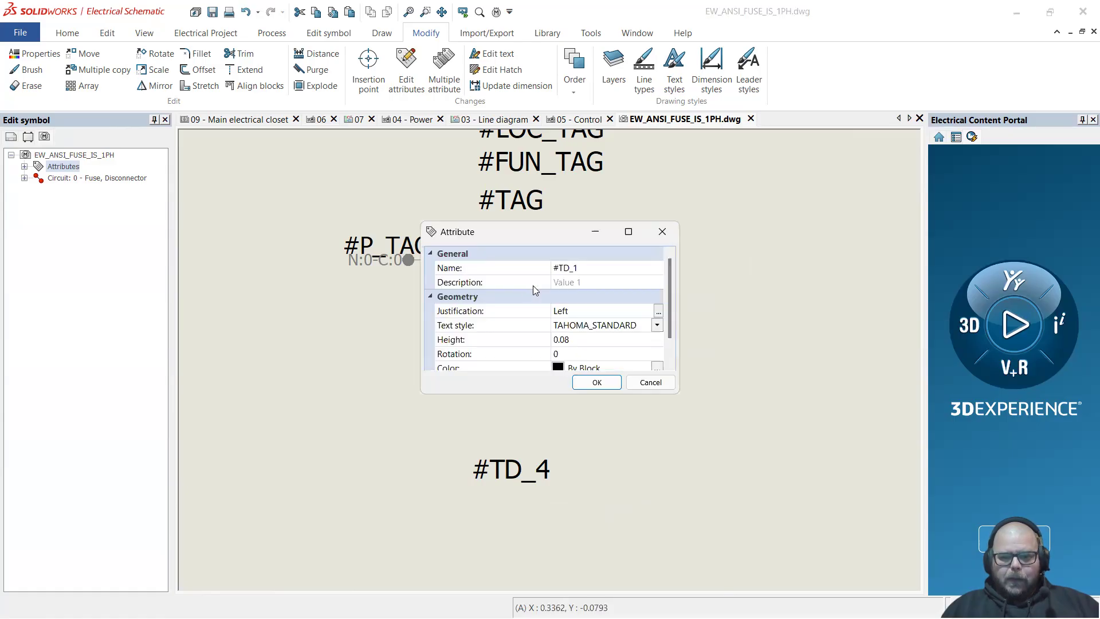
drag(559, 233, 769, 268)
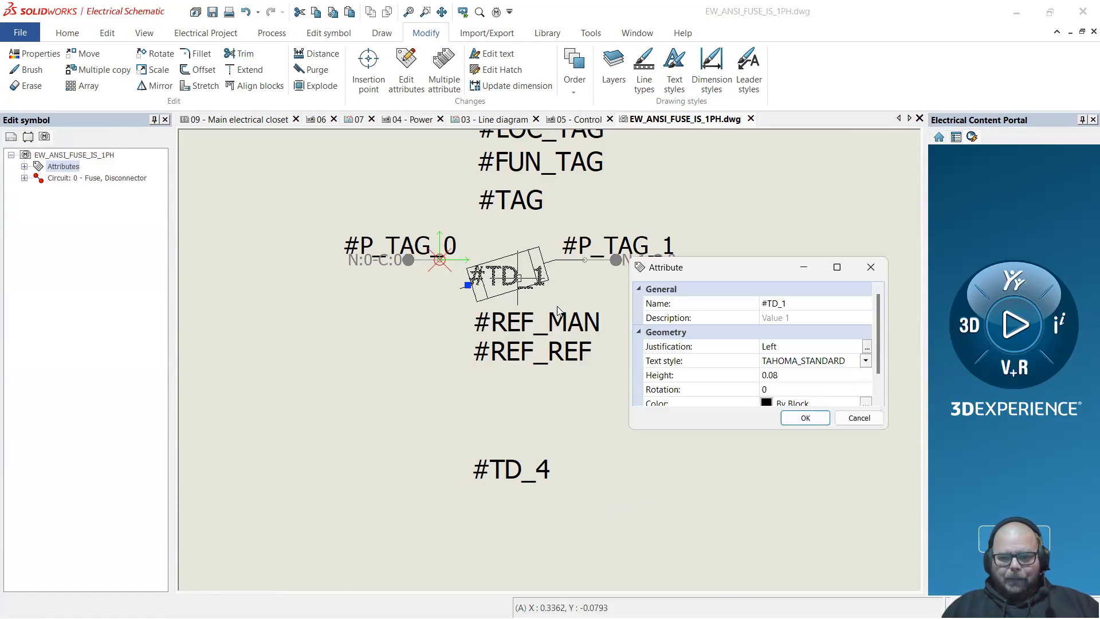
click(867, 347)
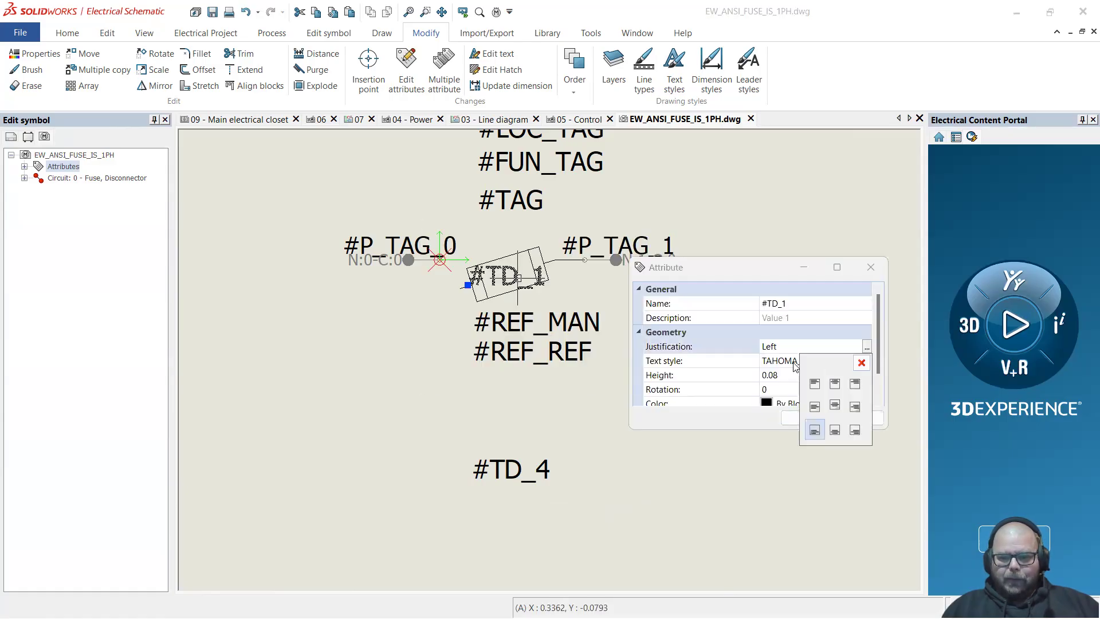
click(835, 408)
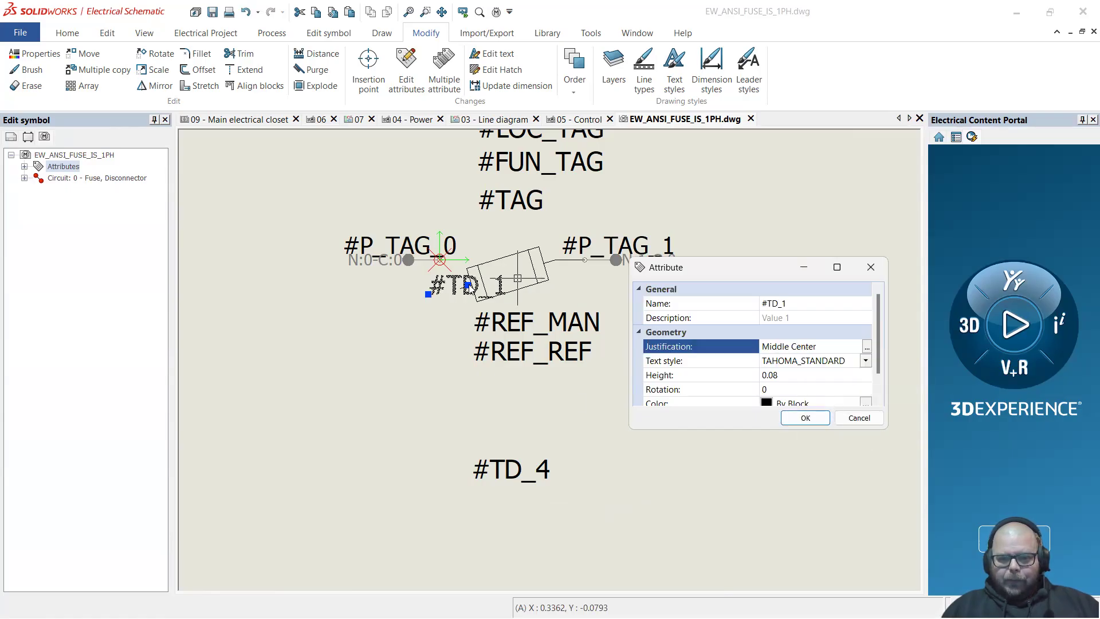
Set the text height of the #TD_1 attribute to 0.06 and apply the attribute properties
scroll(777, 349, down, 1)
click(774, 346)
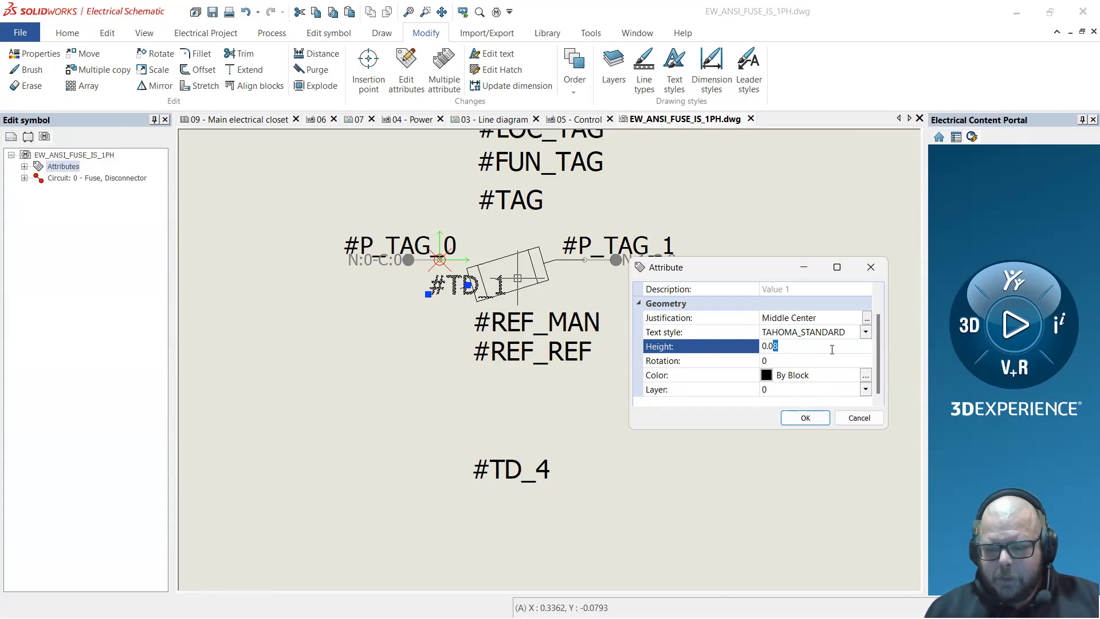
text(6)
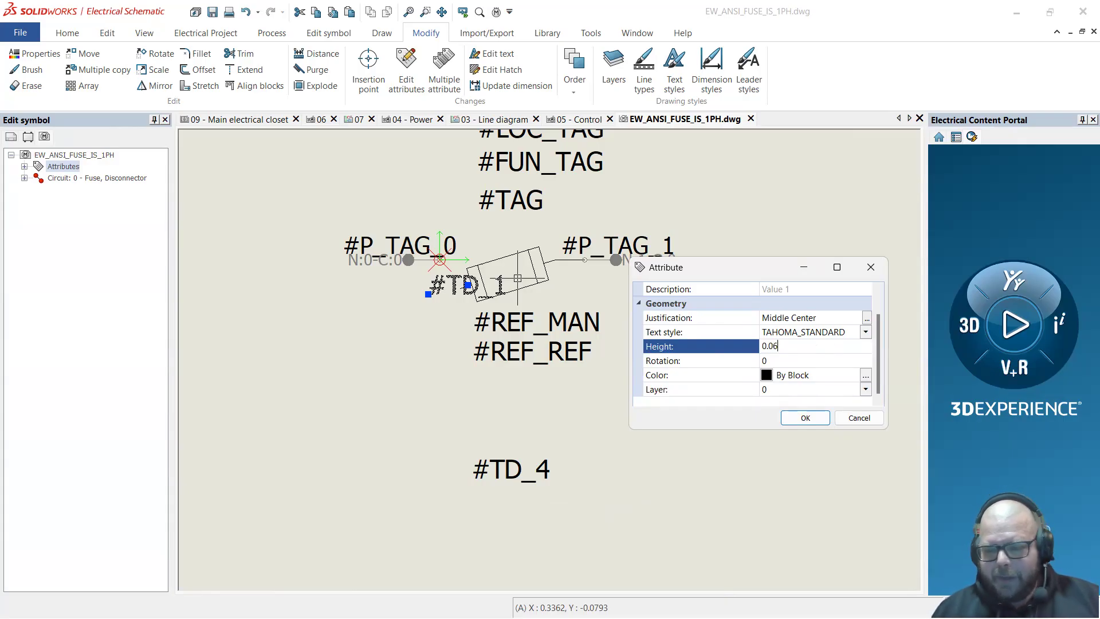
click(805, 418)
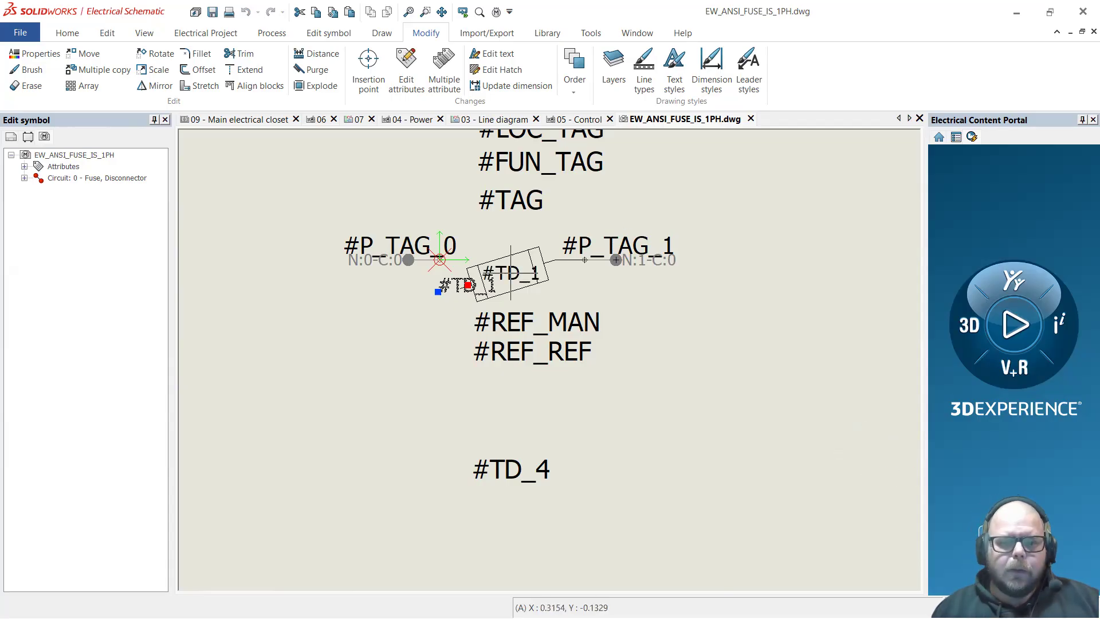
Reposition the #TD_1 attribute tag so it sits centred inside the fuse body rectangle
click(468, 285)
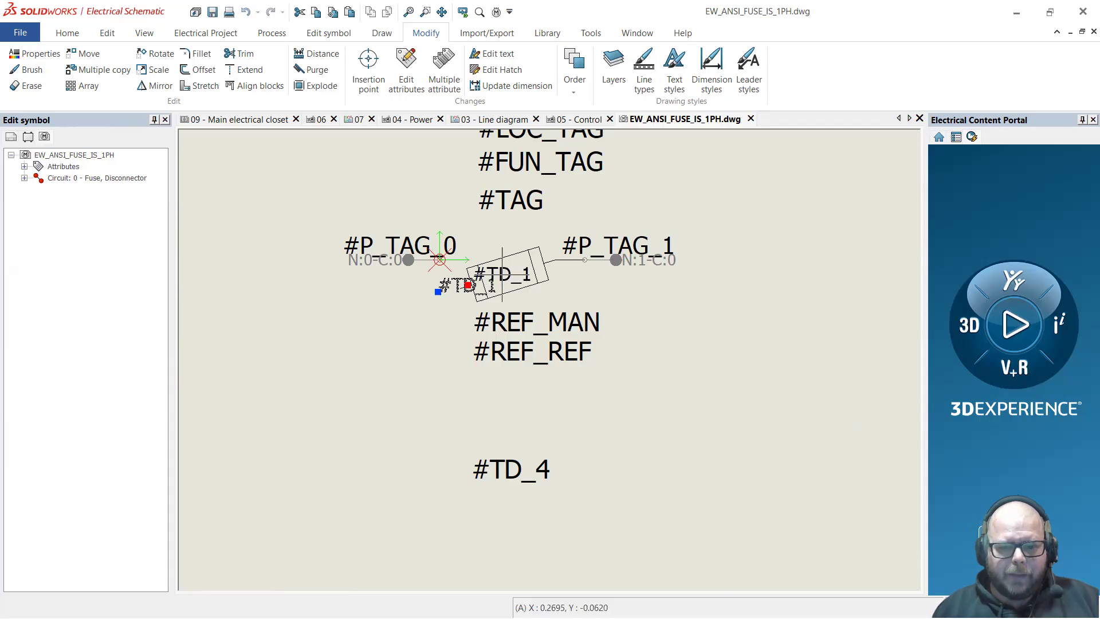
click(507, 272)
scroll(507, 272, down, 1)
scroll(507, 273, up, 8)
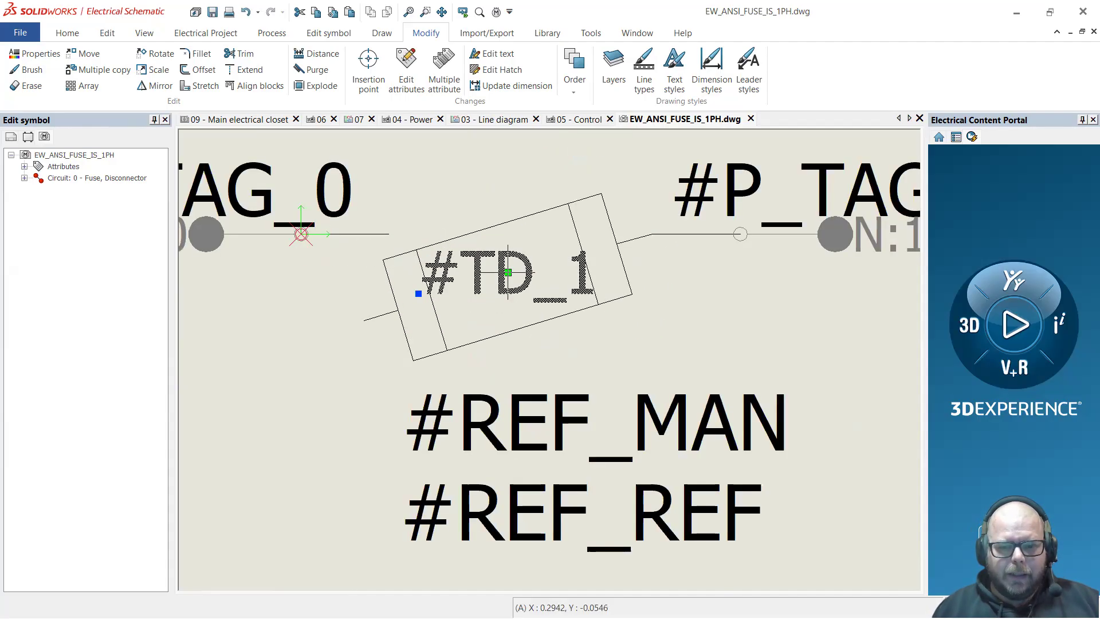
scroll(507, 272, up, 1)
click(508, 272)
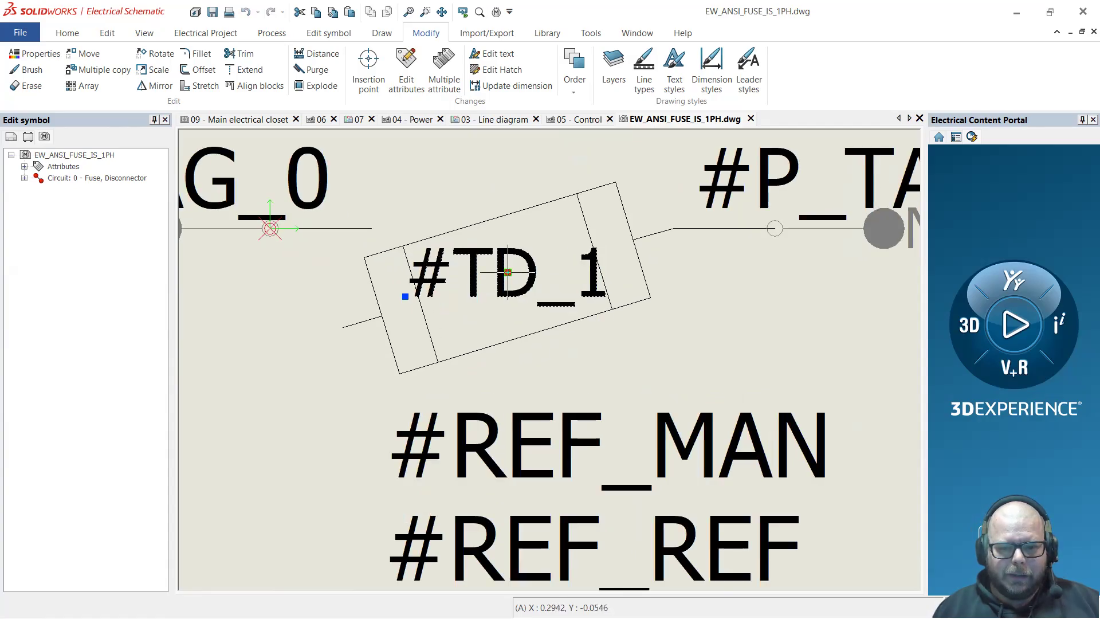
click(507, 291)
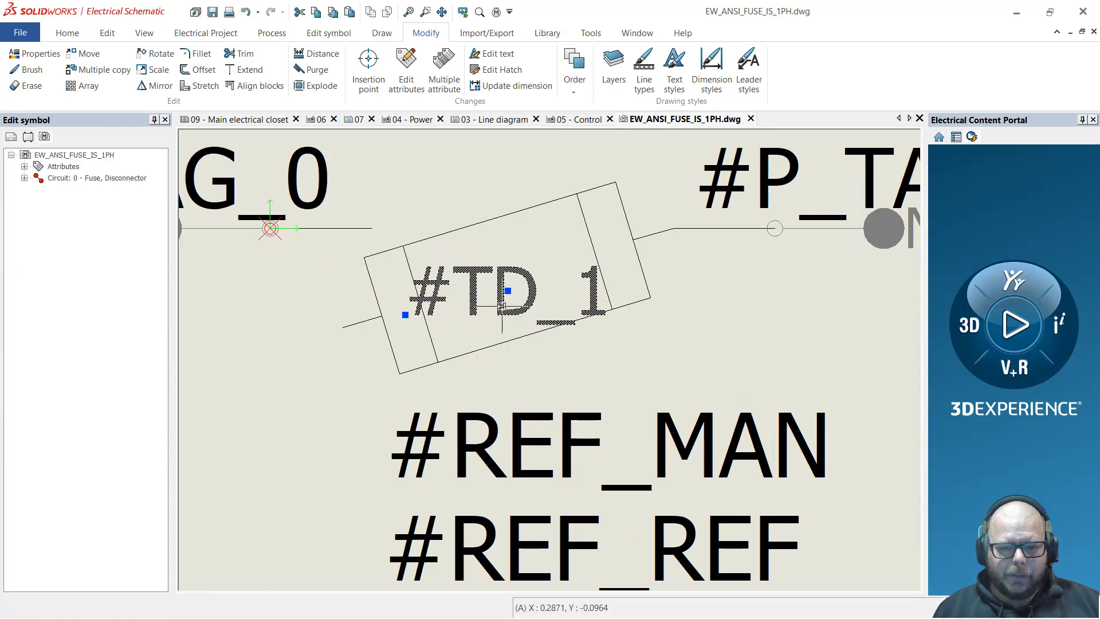
click(507, 290)
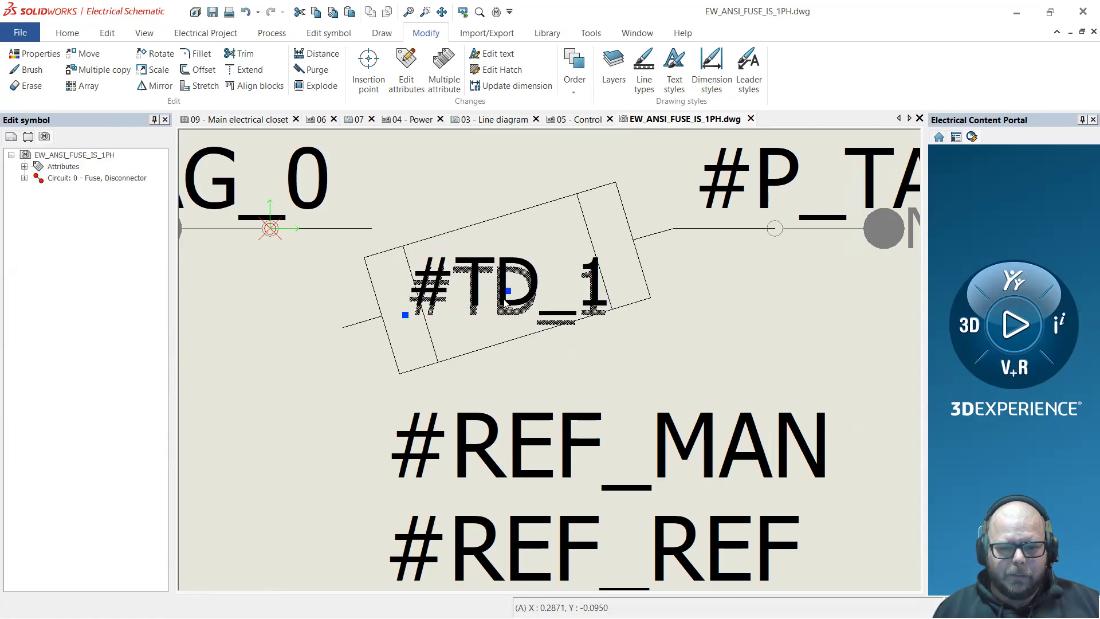
click(509, 282)
key(Escape)
scroll(662, 287, up, 3)
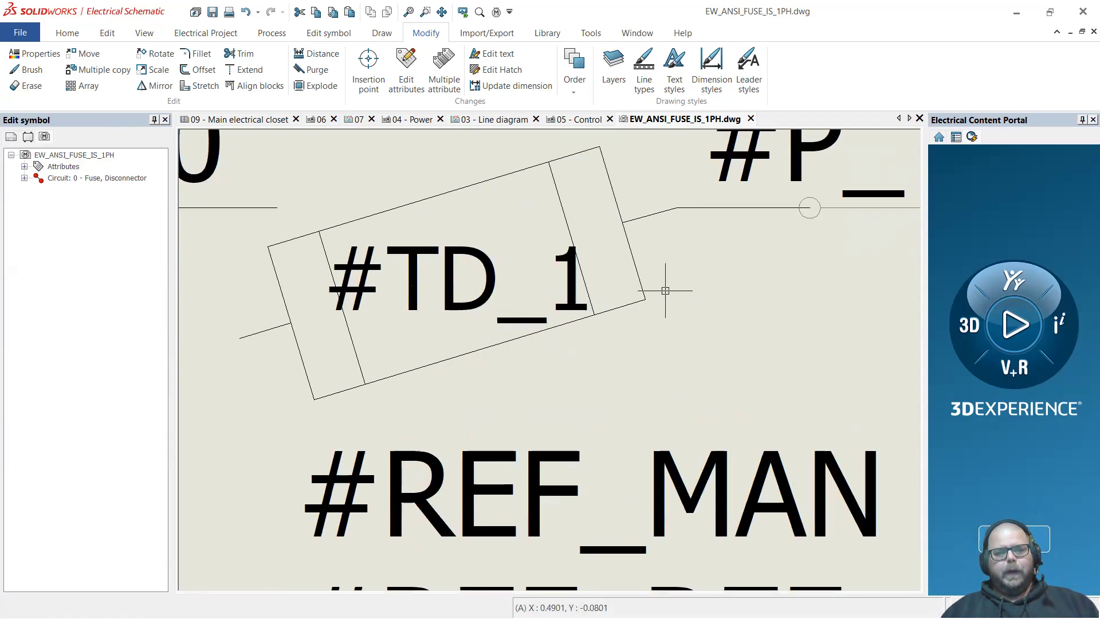
Set the #REF_MAN and #REF_REF attributes to Center justification and move them together to be centred just below the fuse body
scroll(658, 287, down, 5)
scroll(695, 327, up, 2)
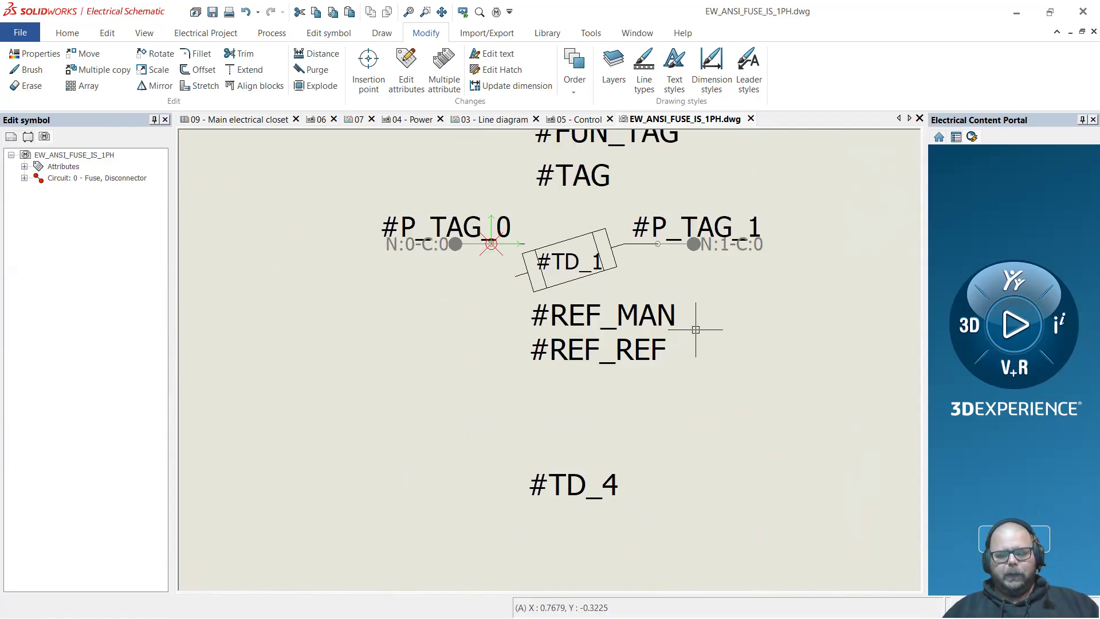
drag(736, 405, 528, 304)
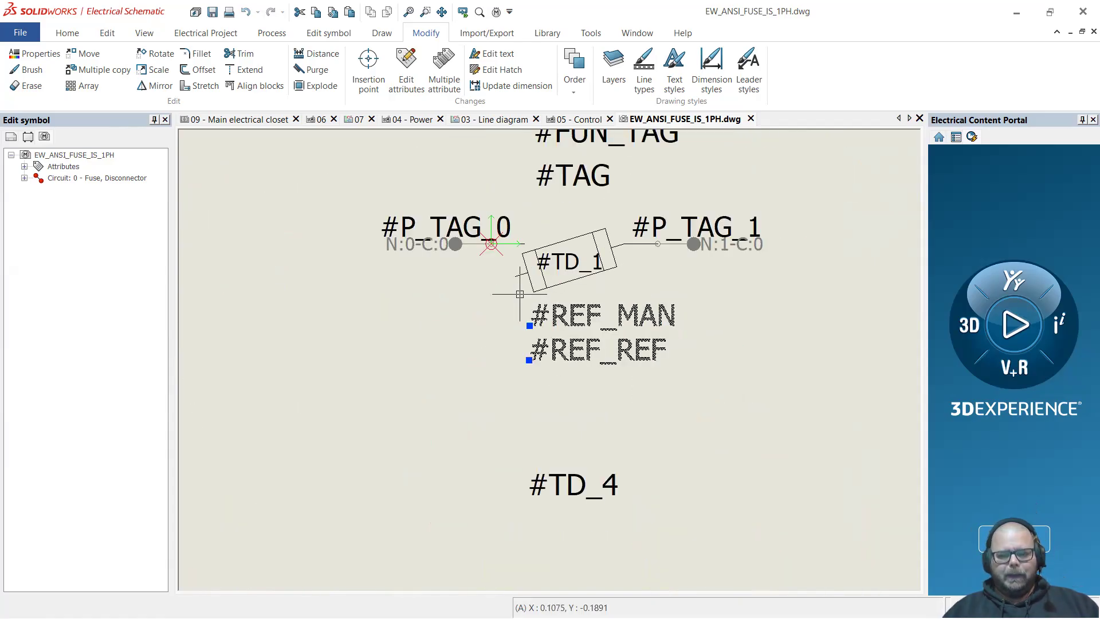
right_click(638, 319)
click(693, 332)
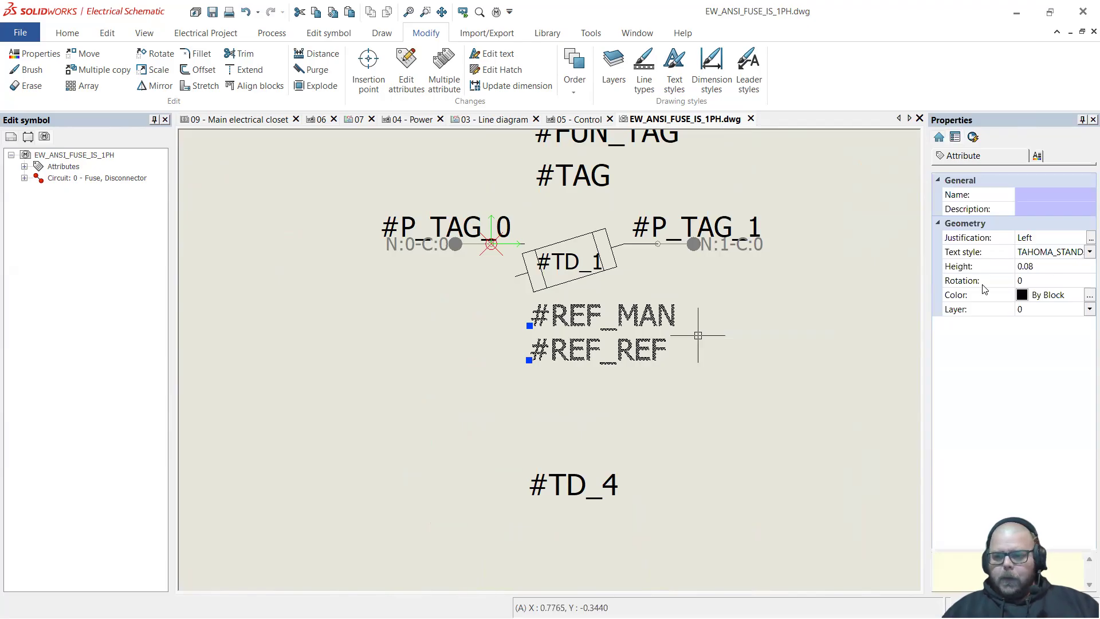
click(1087, 239)
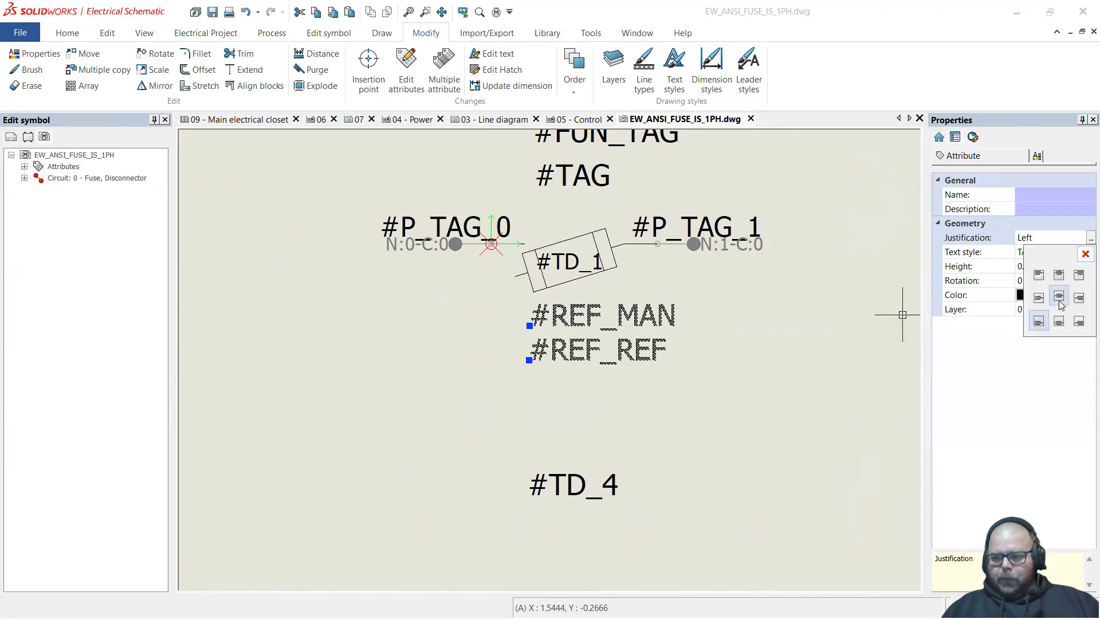
click(1061, 322)
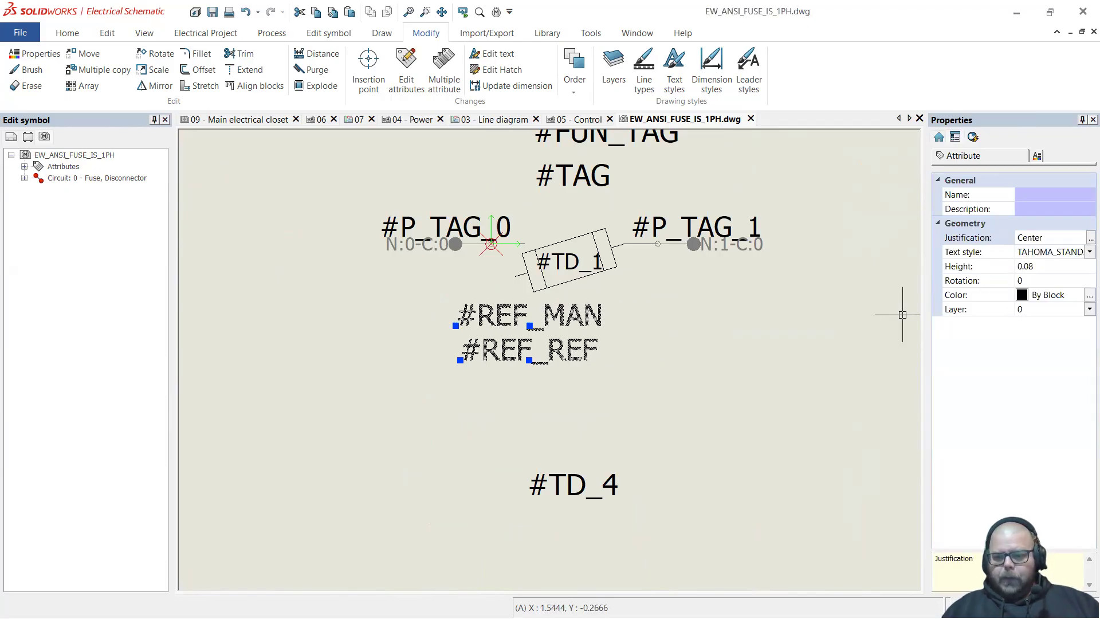
drag(569, 330, 618, 325)
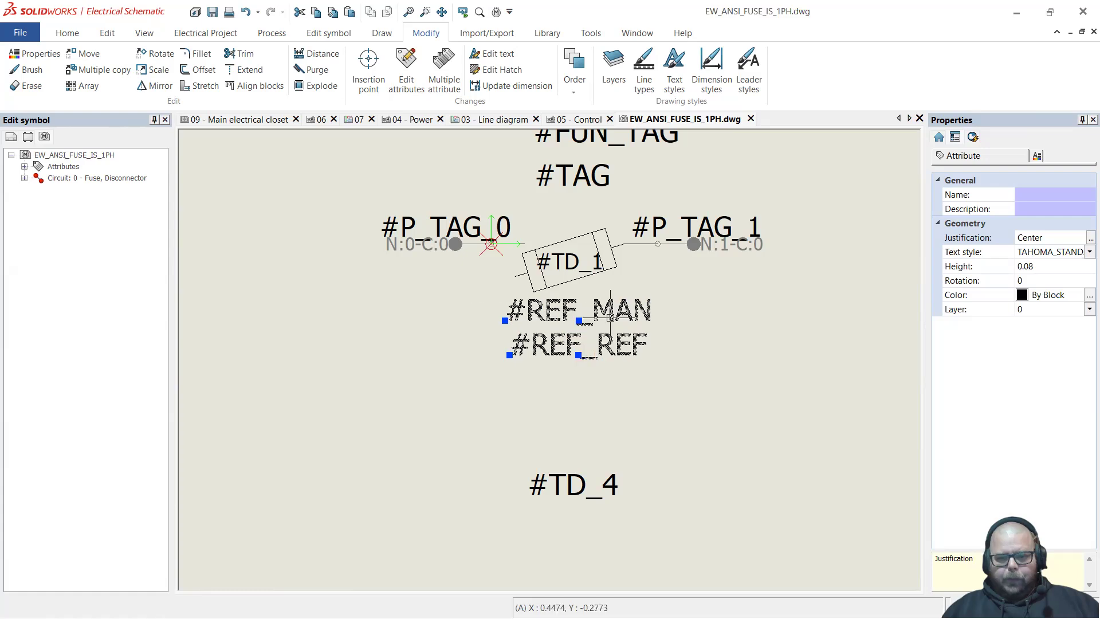
key(Escape)
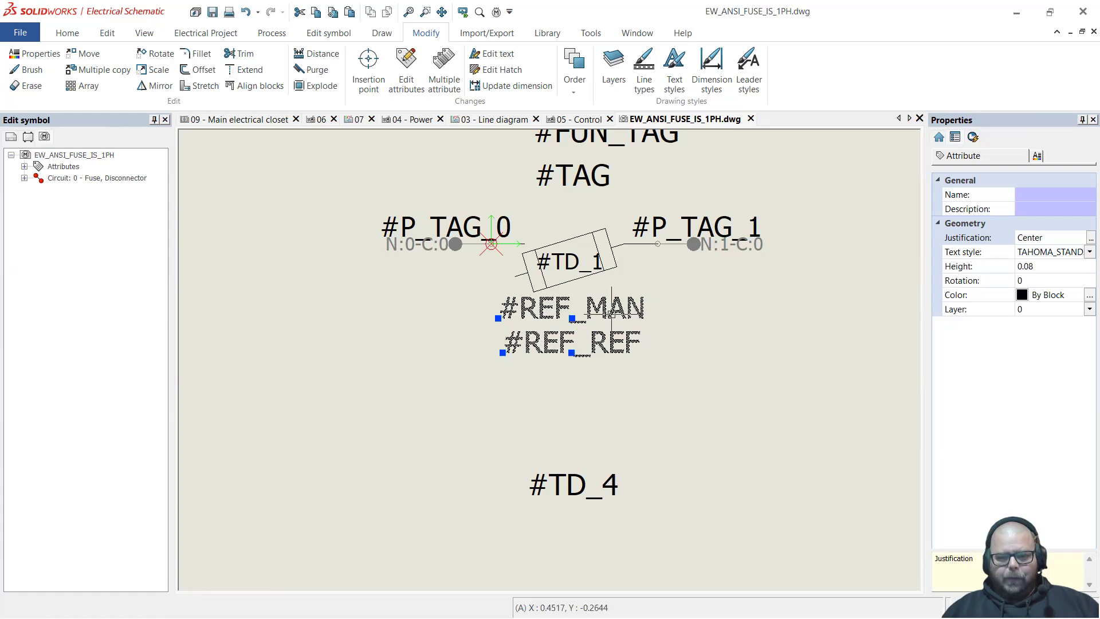
Set the #TAG attribute to Center justification and move it to a centred position just above the fuse body
click(597, 184)
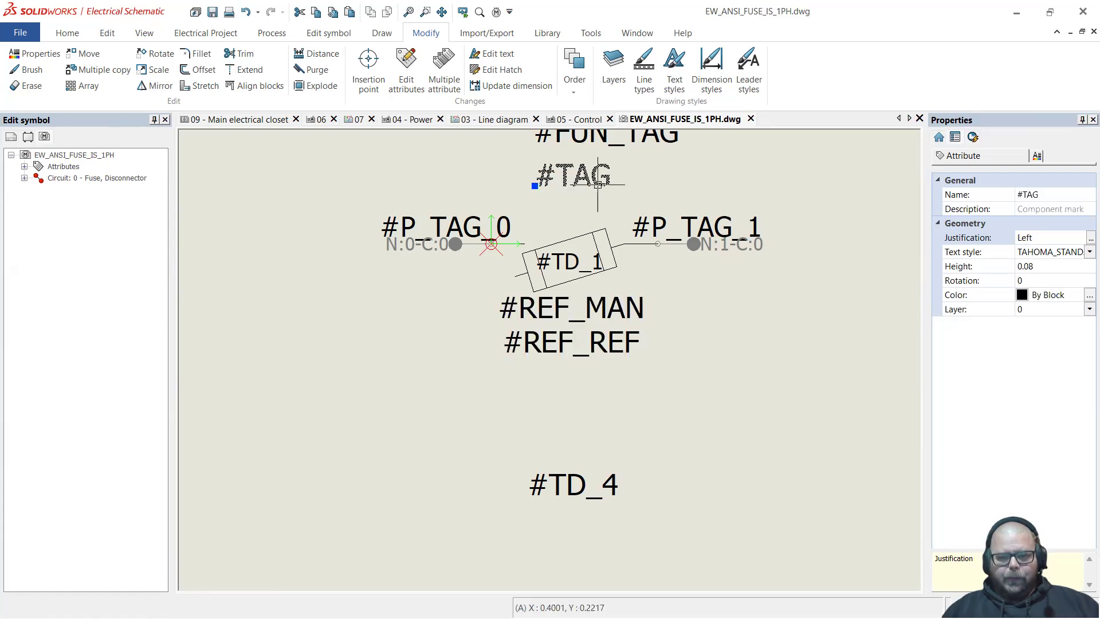
click(1091, 237)
click(1058, 321)
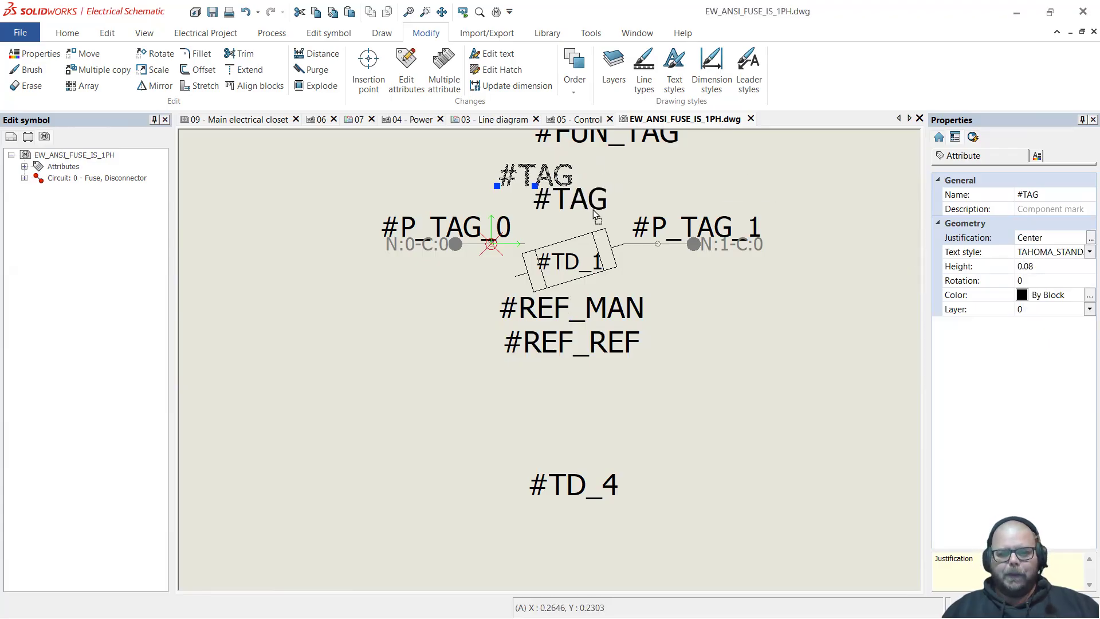
click(592, 210)
drag(592, 207, 597, 215)
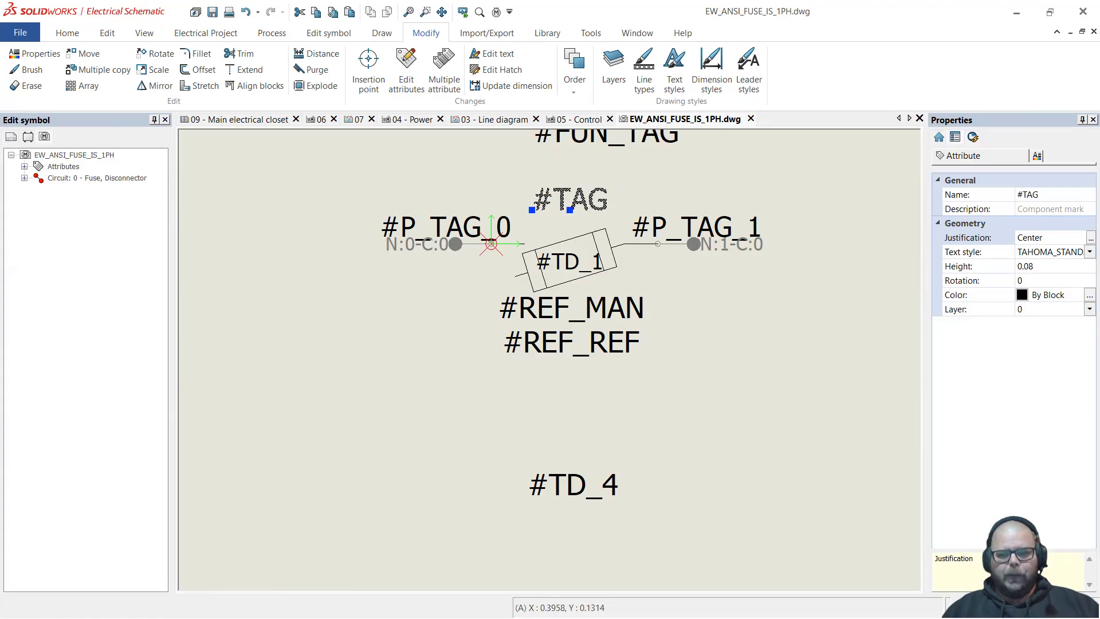
key(Escape)
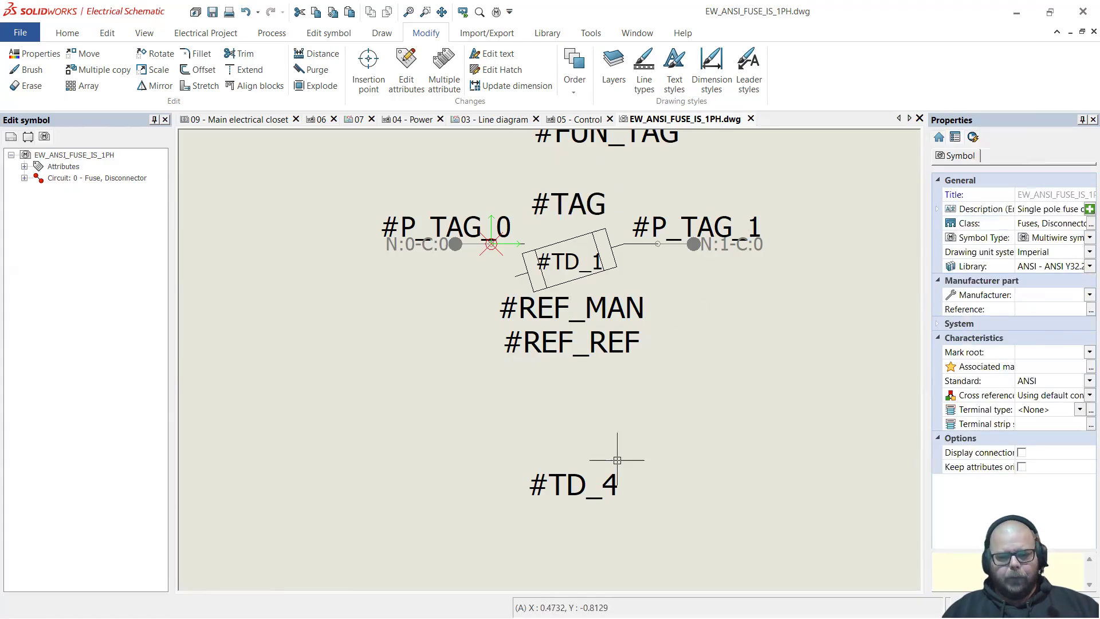
Set the #TD_4 attribute to Center justification and move it to a centred position directly below #REF_REF
click(610, 488)
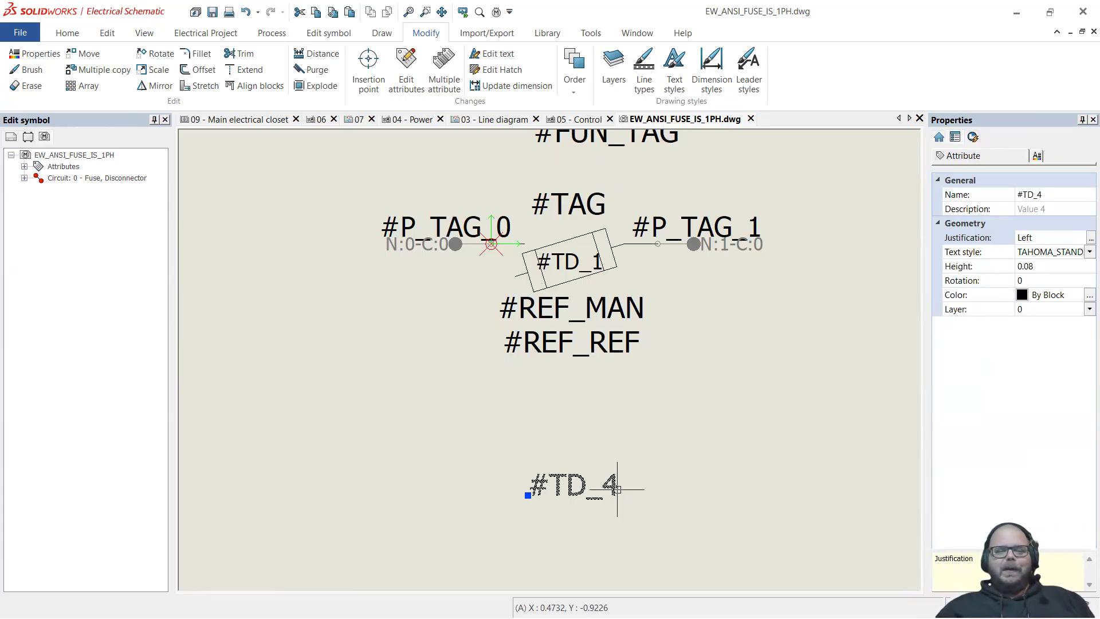
scroll(677, 161, down, 1)
scroll(665, 246, up, 1)
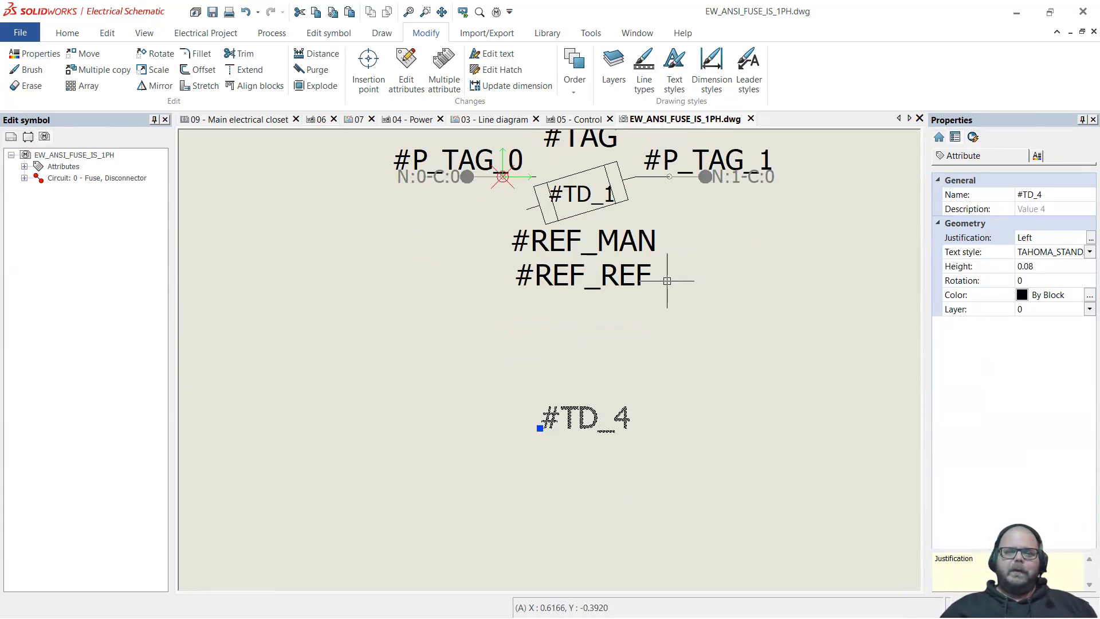
scroll(667, 281, down, 1)
click(1091, 238)
click(1057, 291)
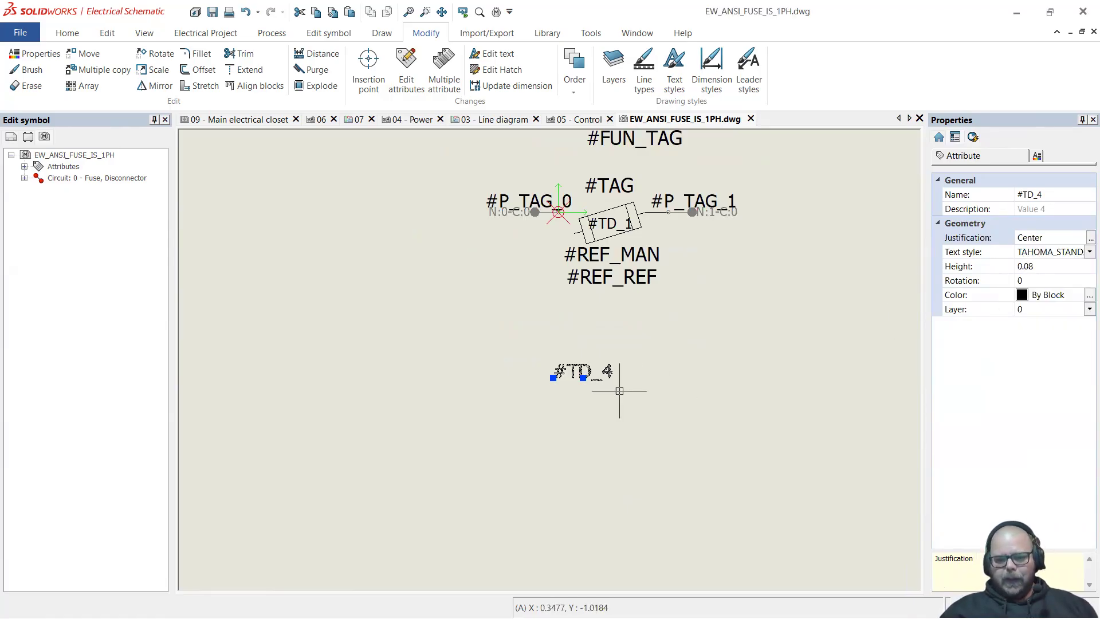
drag(614, 380, 637, 304)
click(635, 277)
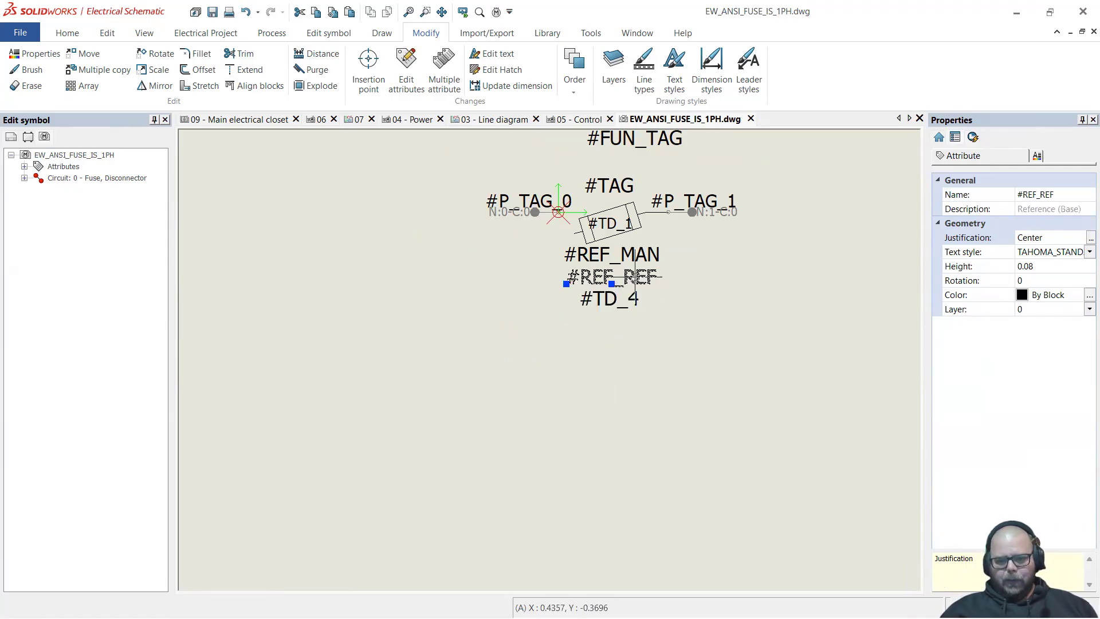
click(634, 299)
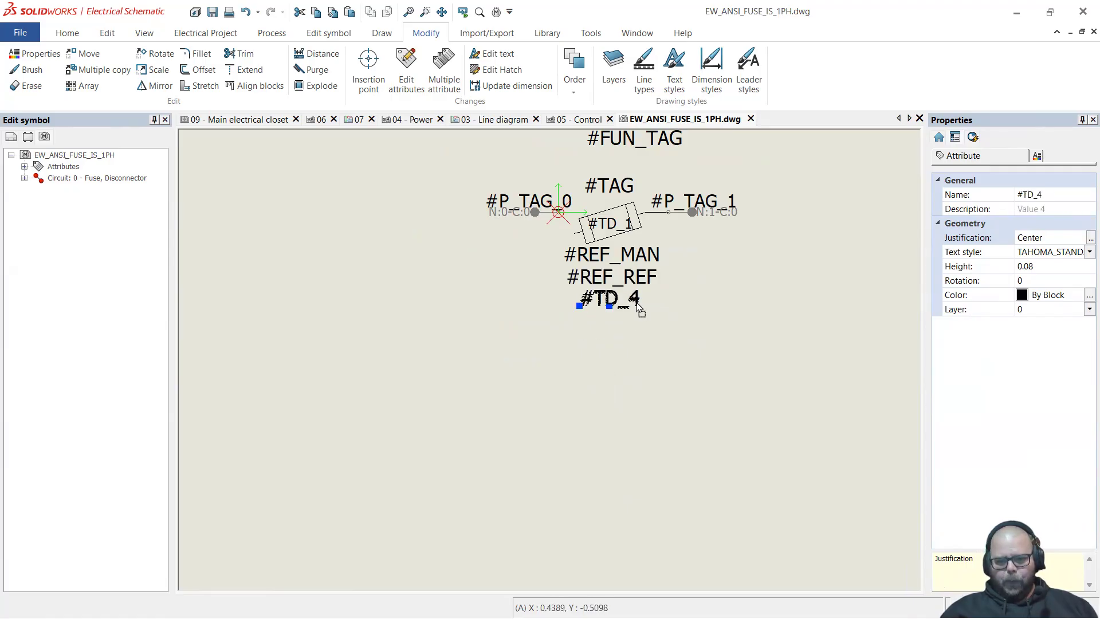
key(Escape)
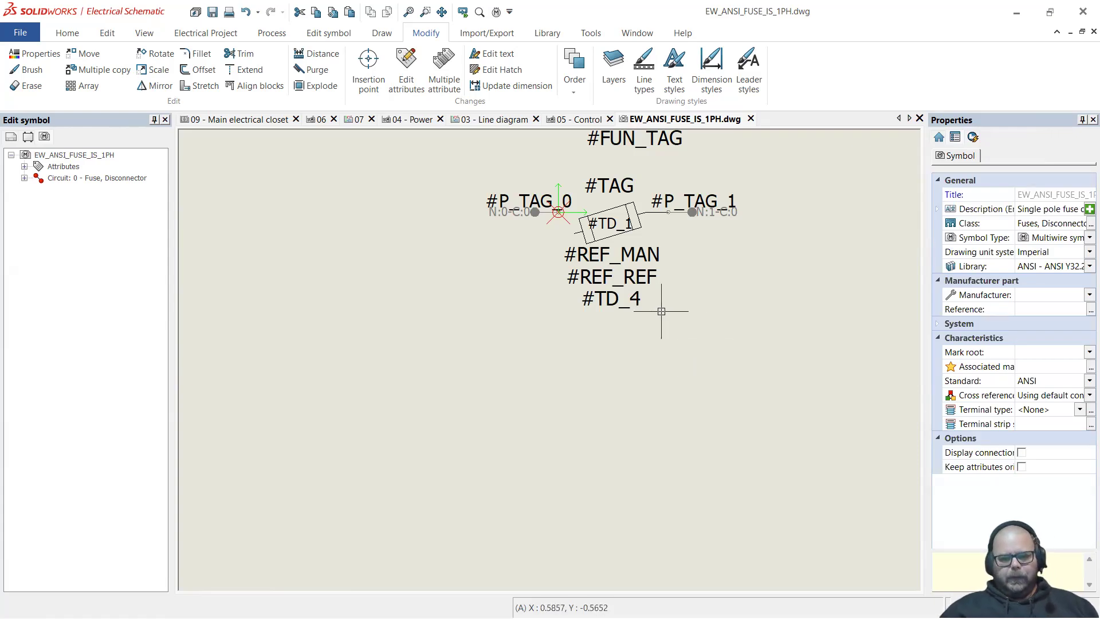
scroll(710, 275, down, 3)
scroll(653, 247, up, 4)
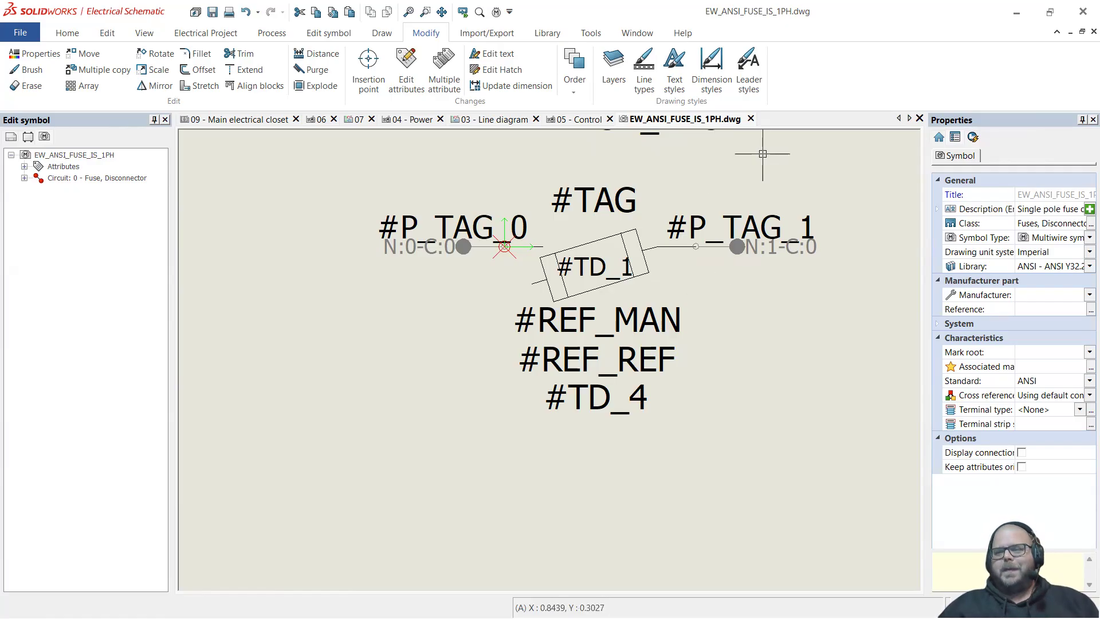
Close the fuse symbol drawing and update the F504 symbol together with all identical symbols in the 05 - Control drawing
click(750, 119)
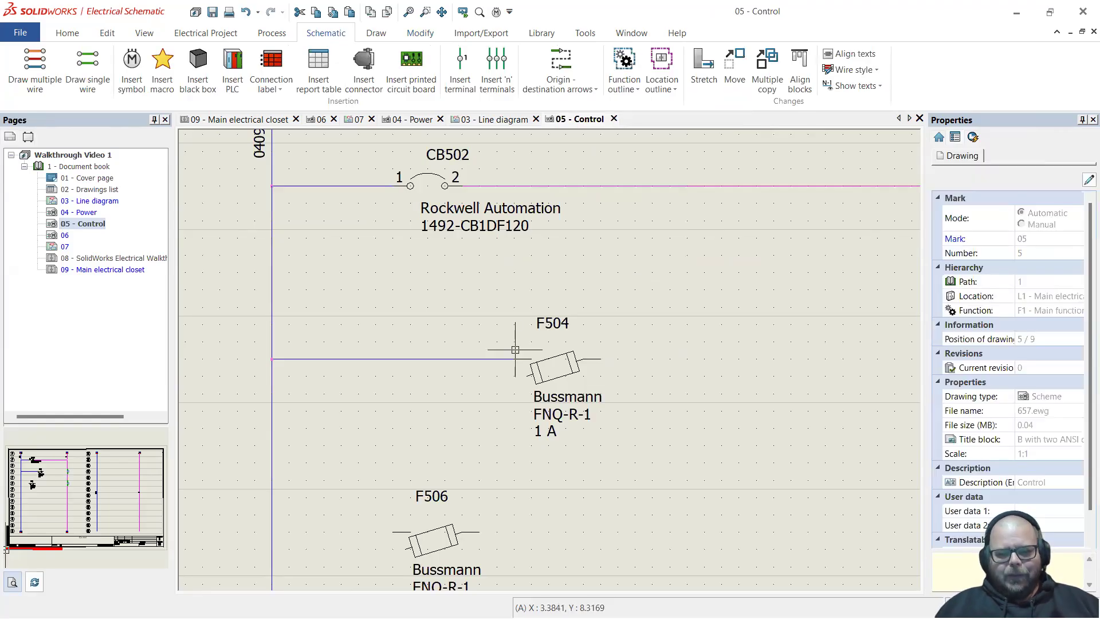
scroll(515, 350, up, 2)
right_click(567, 337)
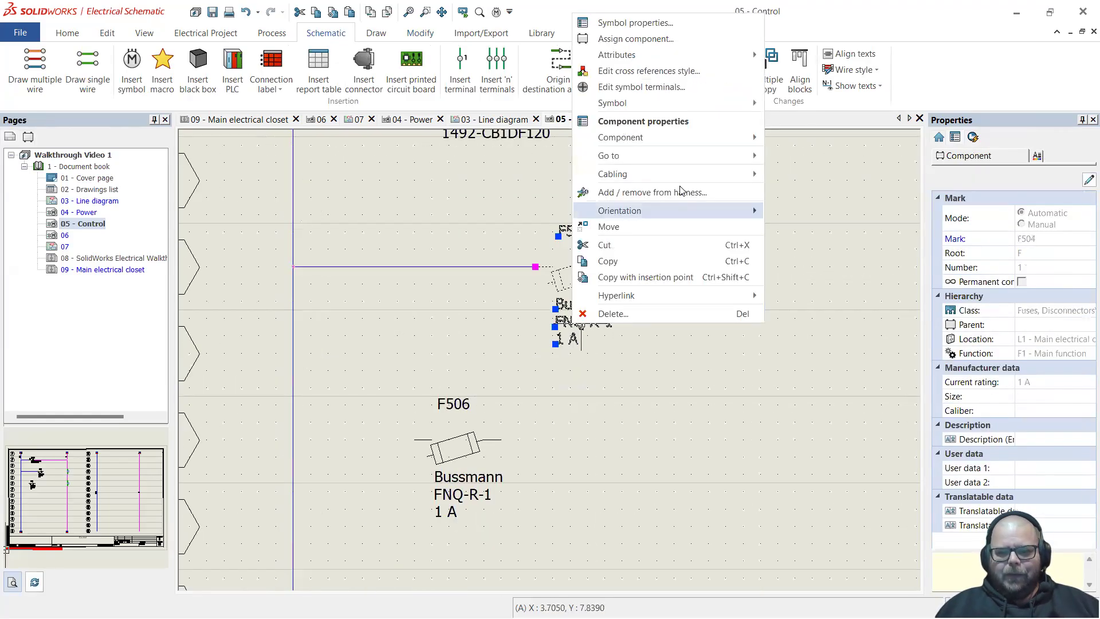
mouse_move(677, 104)
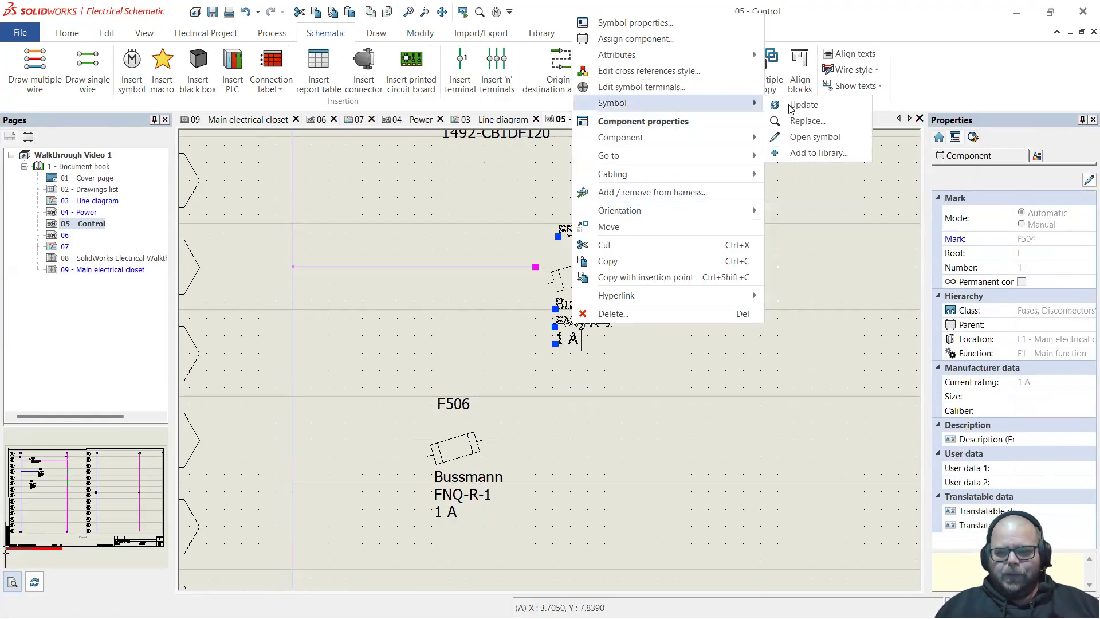
click(791, 106)
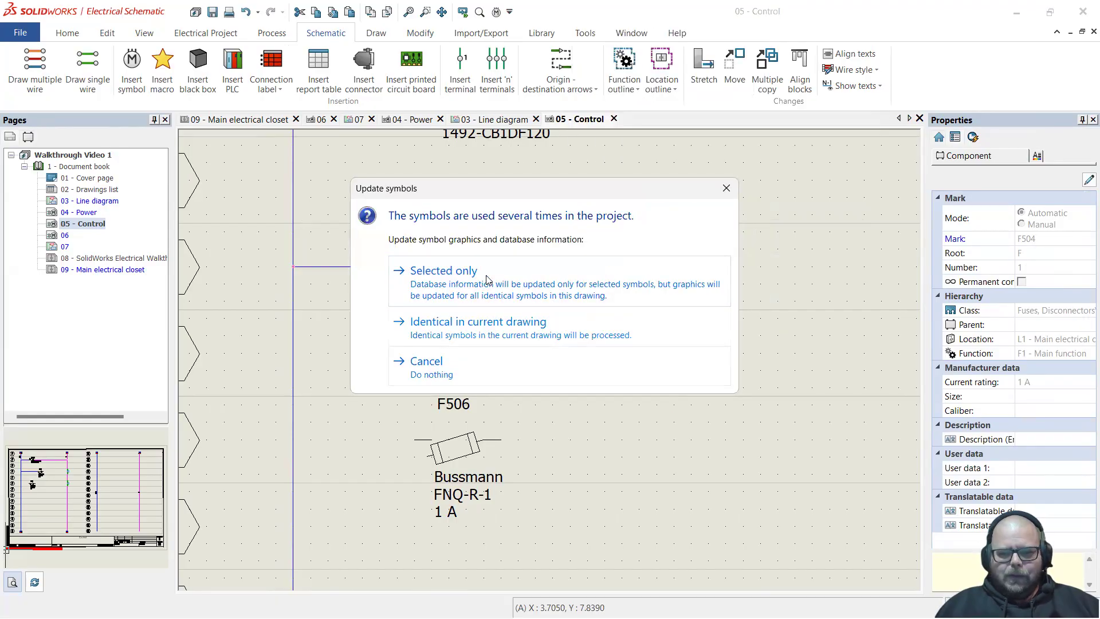
click(509, 331)
key(Escape)
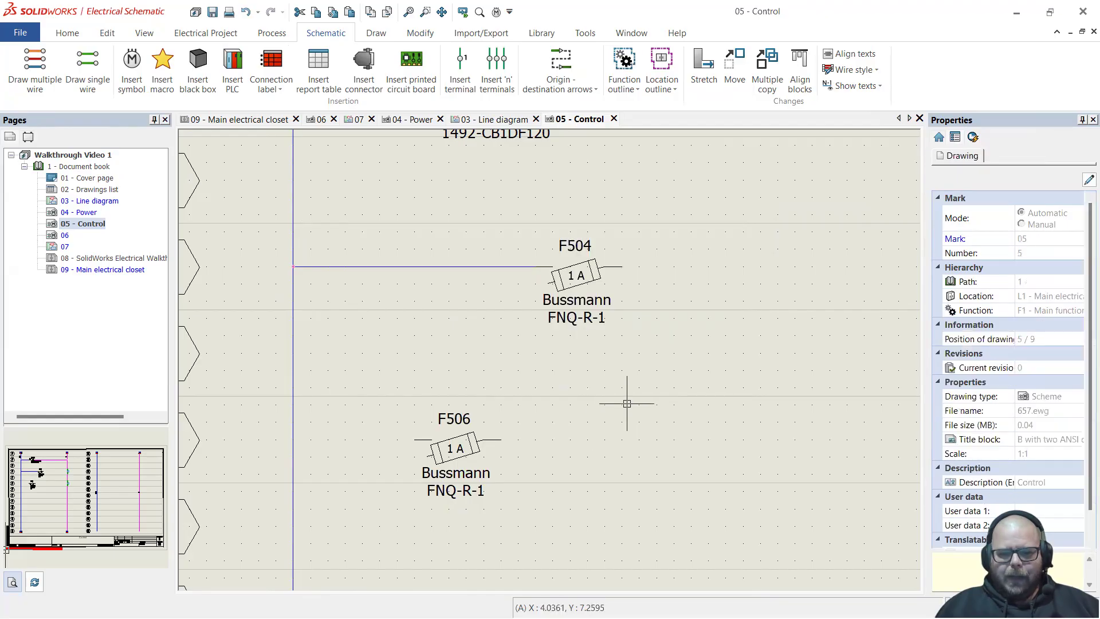
scroll(578, 269, up, 4)
scroll(582, 292, down, 5)
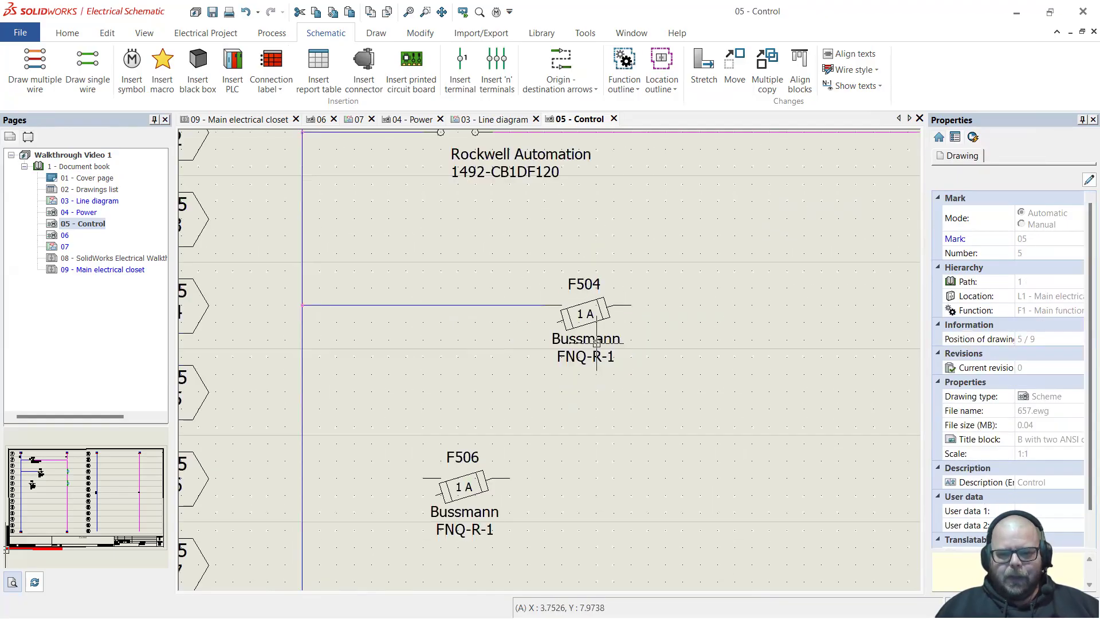
scroll(505, 501, up, 5)
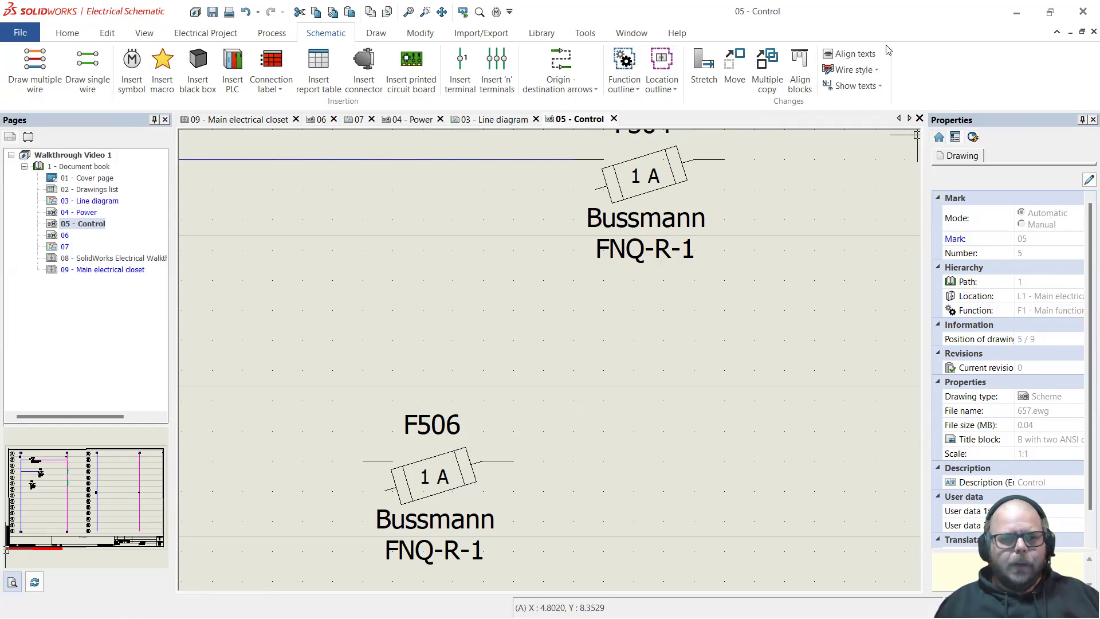
scroll(206, 71, down, 5)
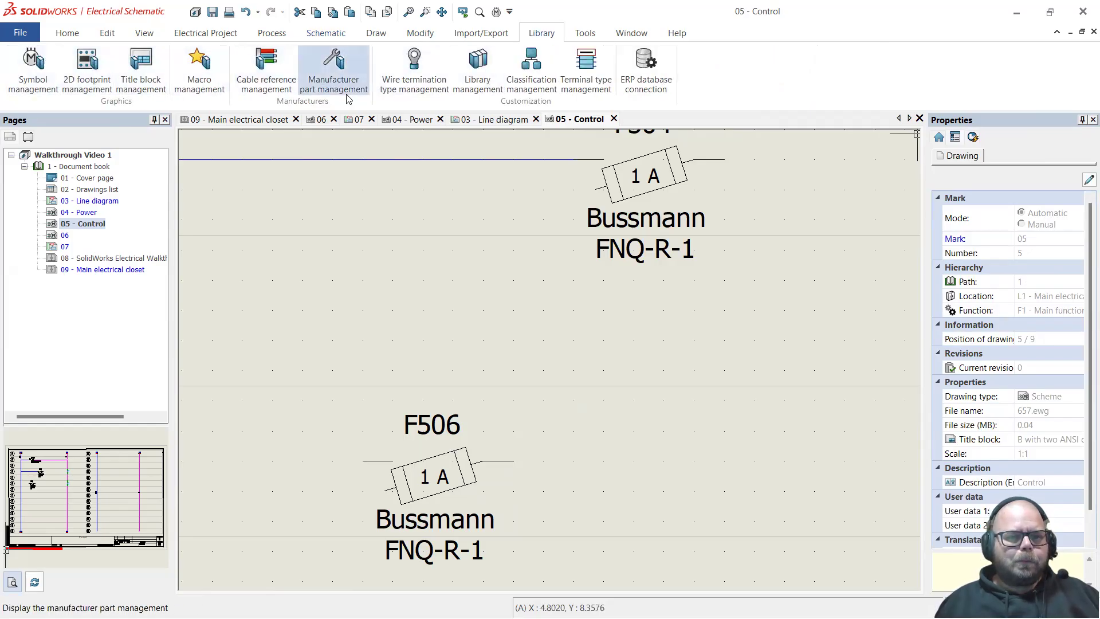
Open the properties of the Bussmann FNQ-R-1 fuse from the Fuses class in manufacturer part management, down to its manufacturer data
click(338, 75)
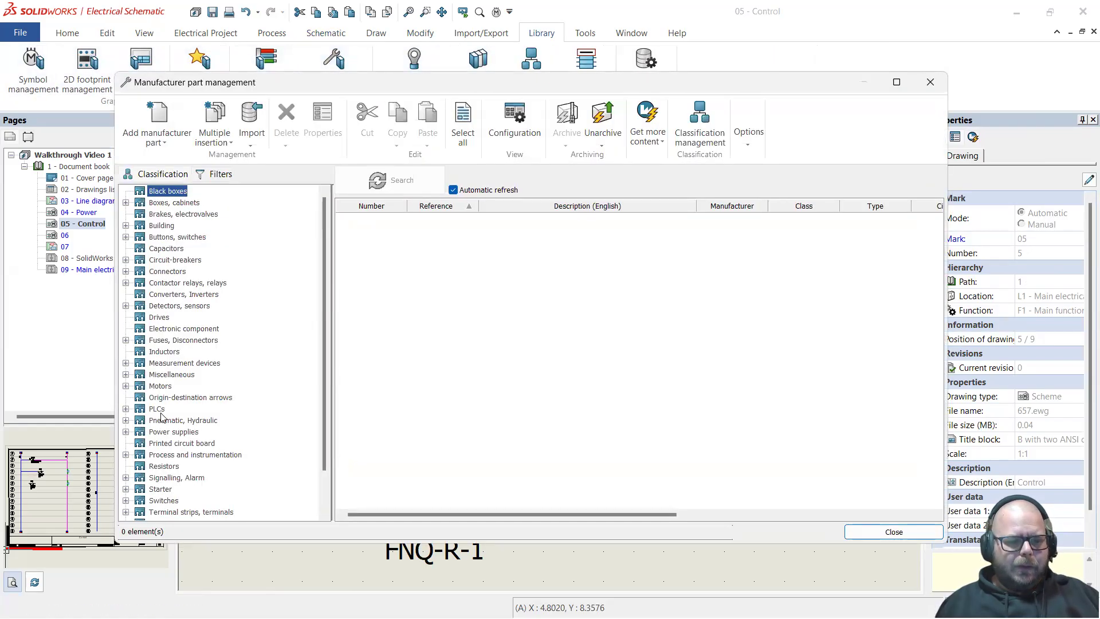
click(126, 340)
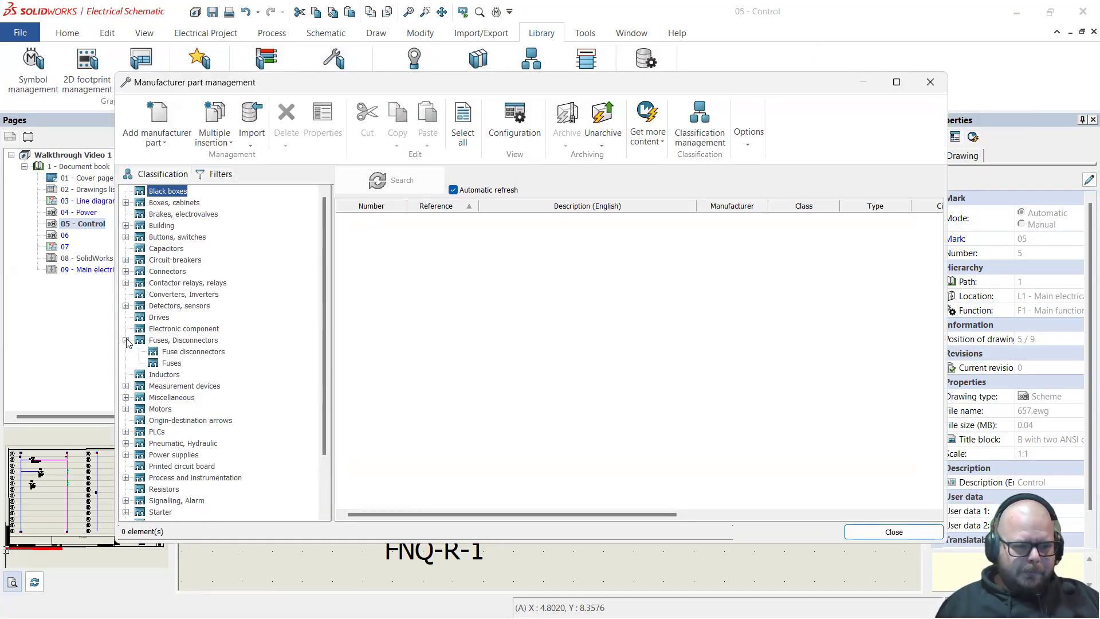
click(175, 364)
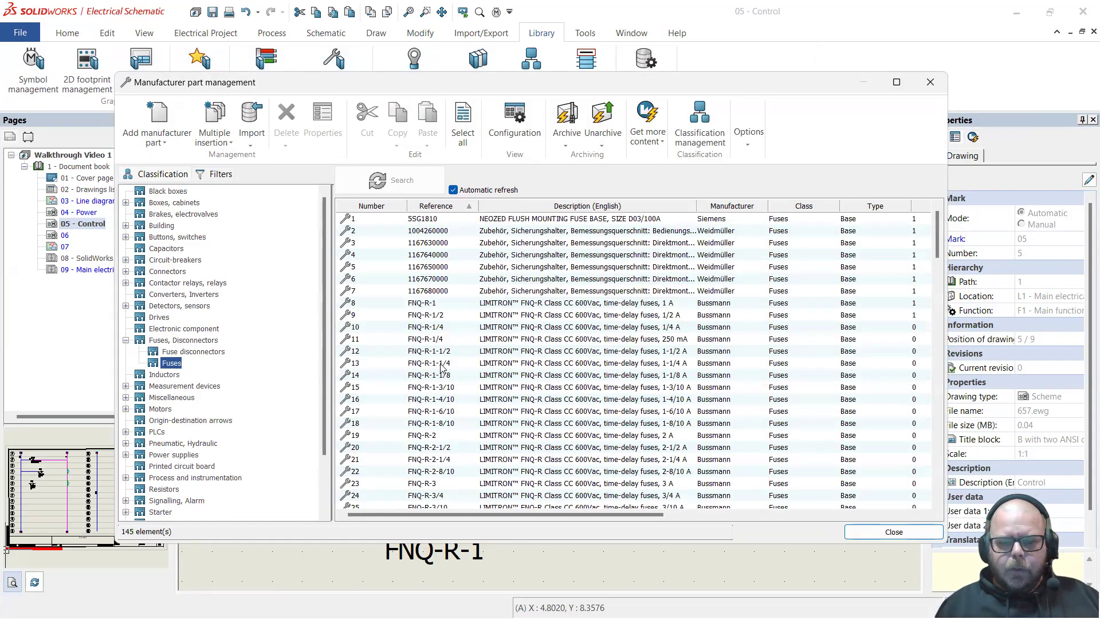
double_click(443, 304)
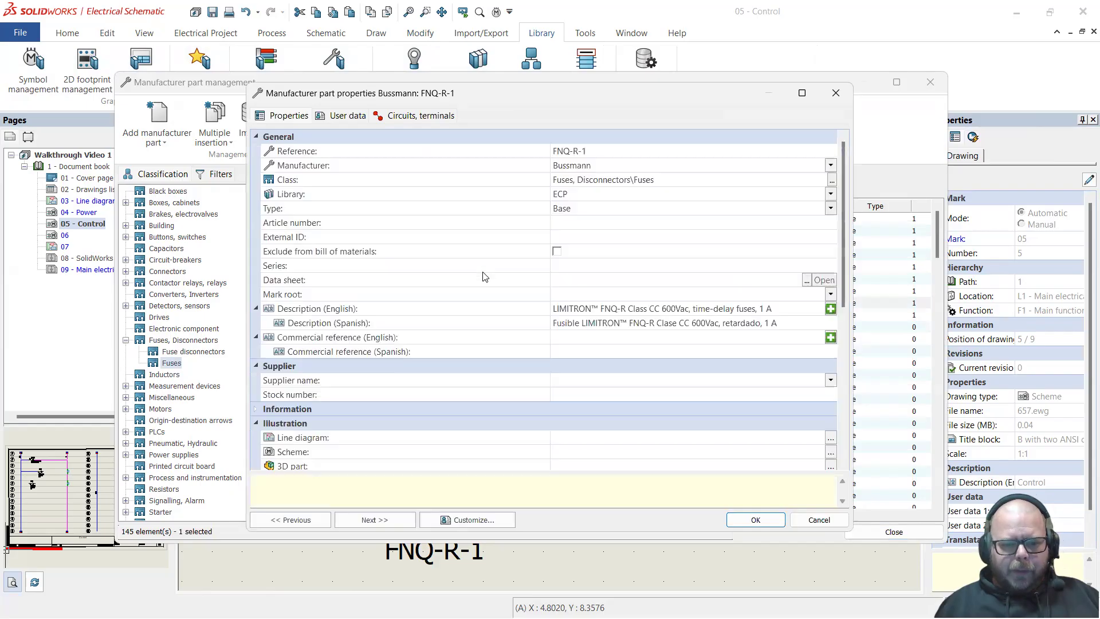
scroll(483, 277, down, 6)
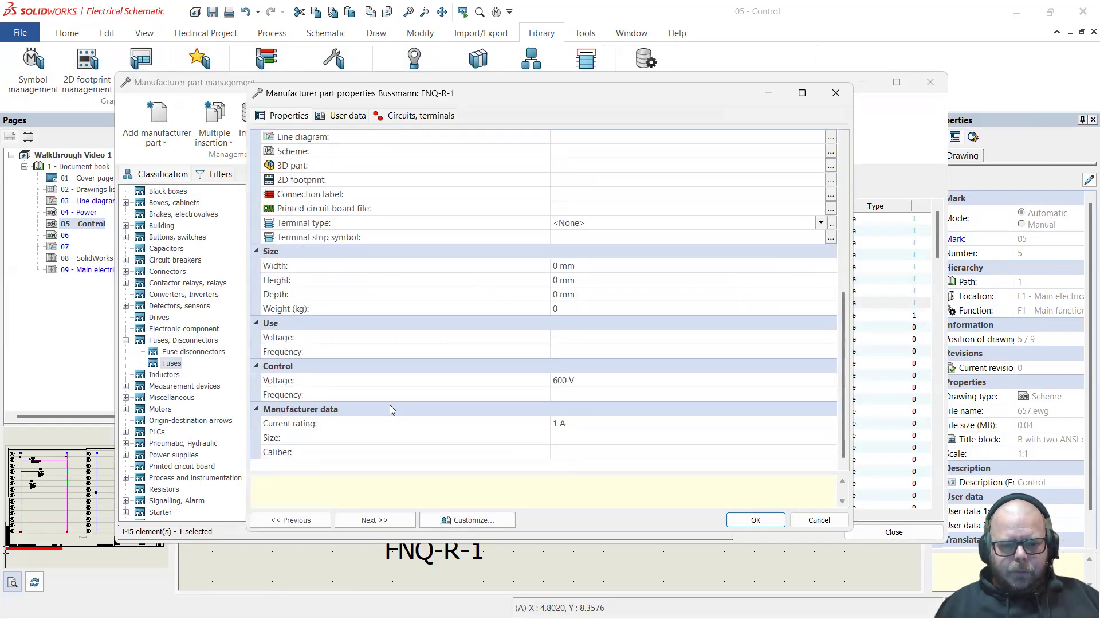
Set the FNQ-R-1 part's caliber to CC, save the part properties and close manufacturer part management
click(577, 452)
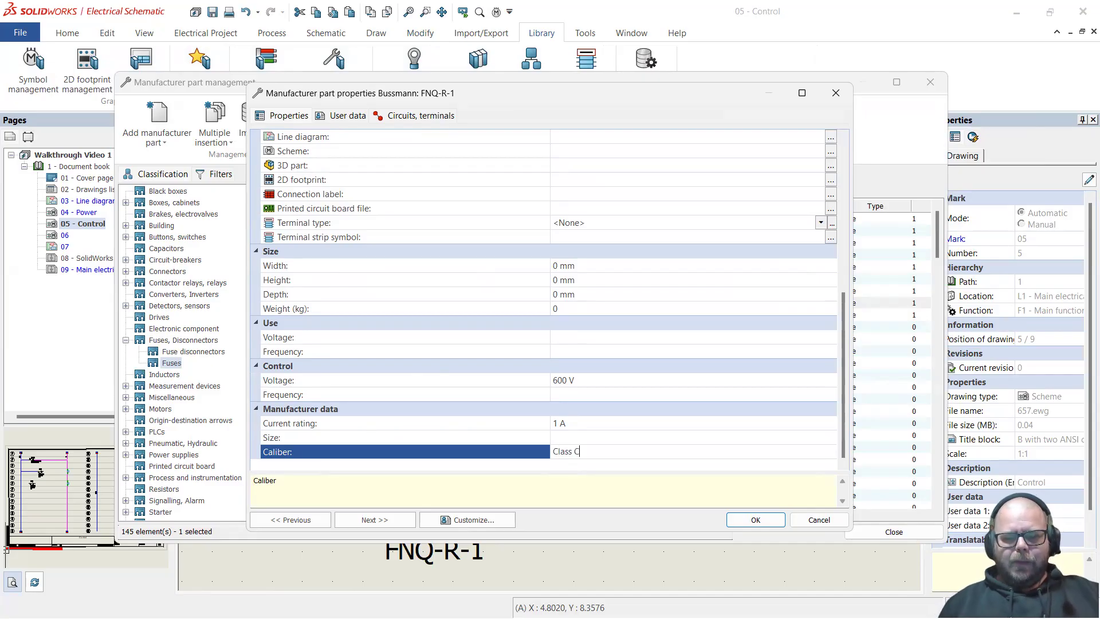
key(shift+Home)
text(CC)
click(755, 519)
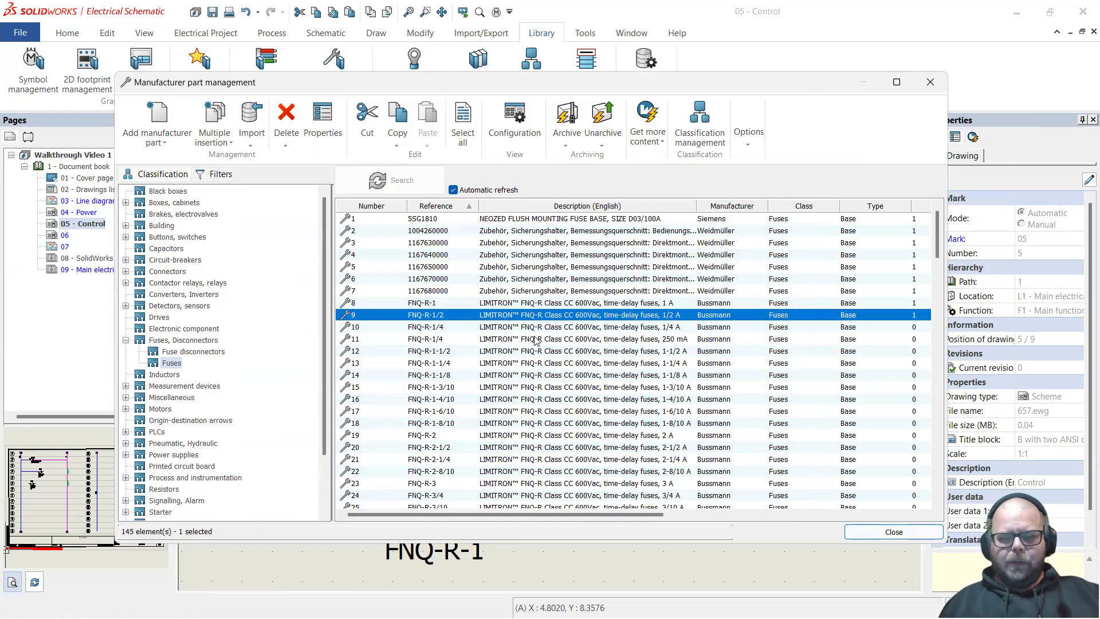
scroll(536, 341, down, 2)
click(905, 530)
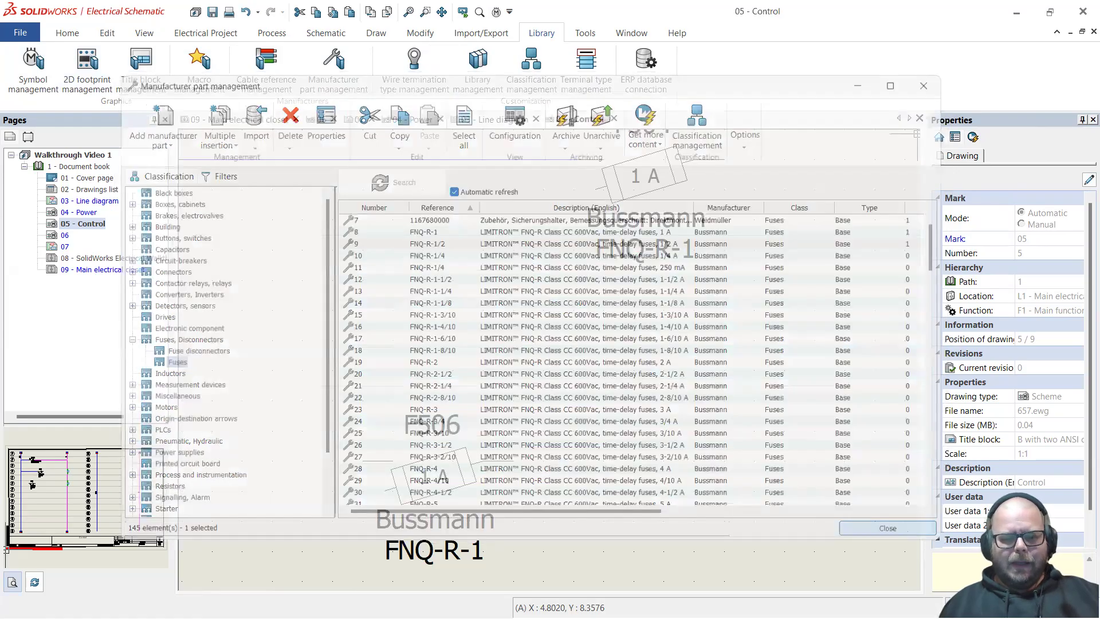
Update the F506 fuse symbol and all identical symbols in the current drawing
scroll(471, 475, down, 3)
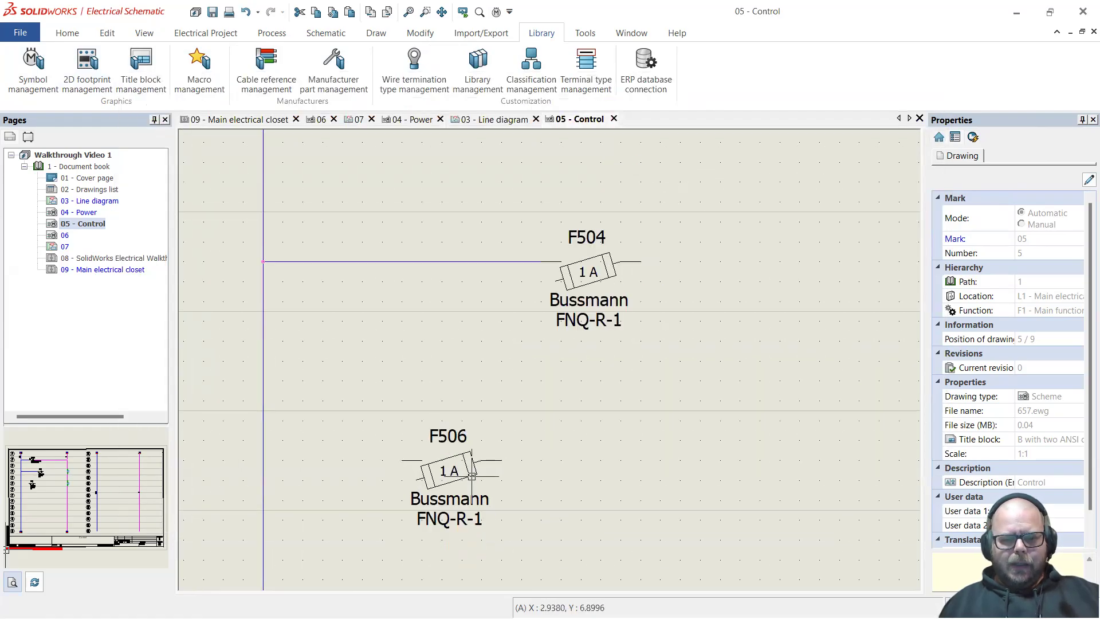
right_click(471, 476)
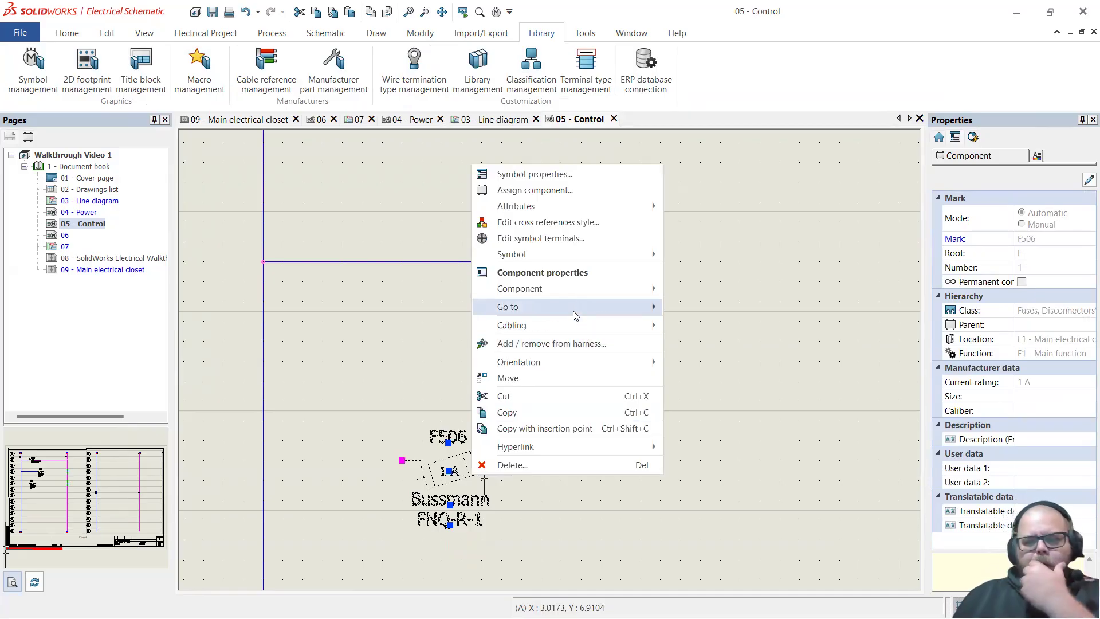
mouse_move(578, 254)
click(696, 255)
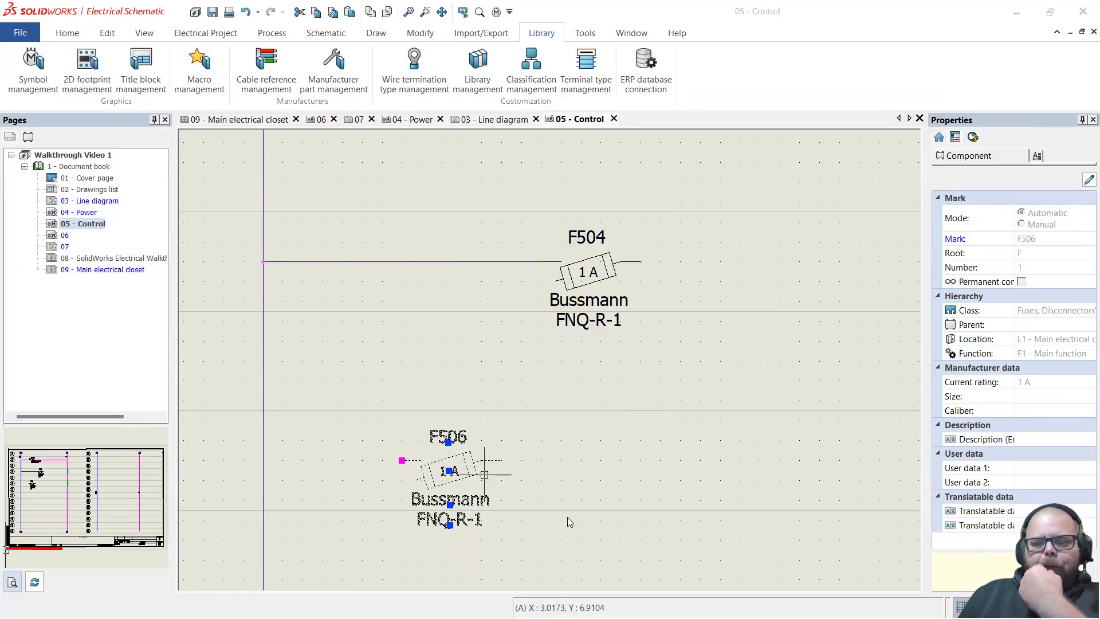
click(475, 328)
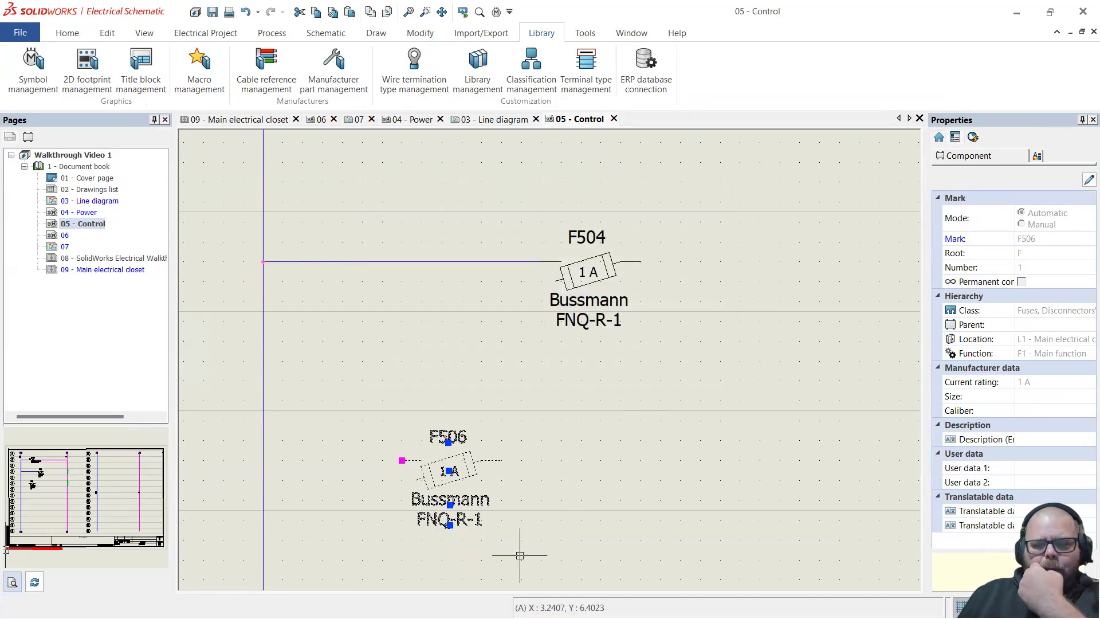
key(Escape)
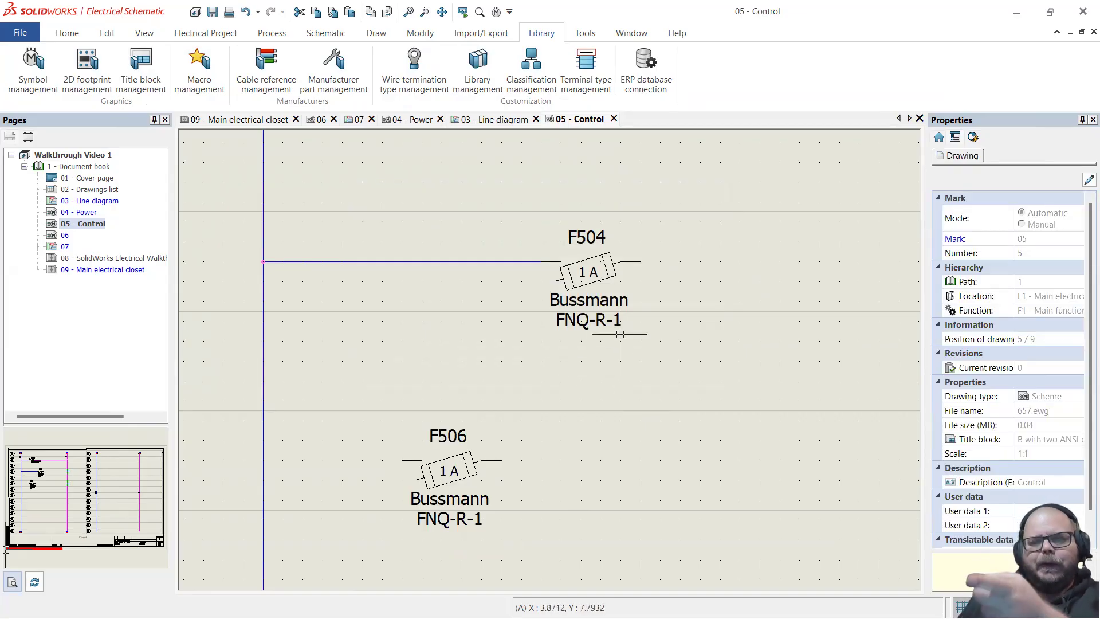
Open the properties of the Bussmann FNQ-R-1 part assigned to fuse F504 through its component properties
click(598, 315)
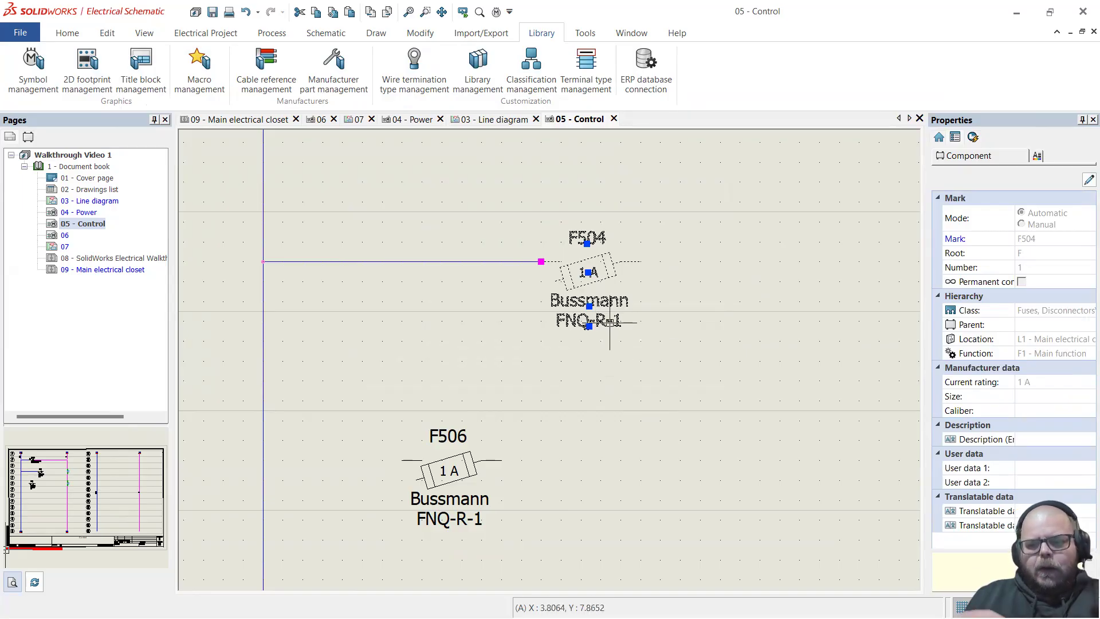
right_click(619, 325)
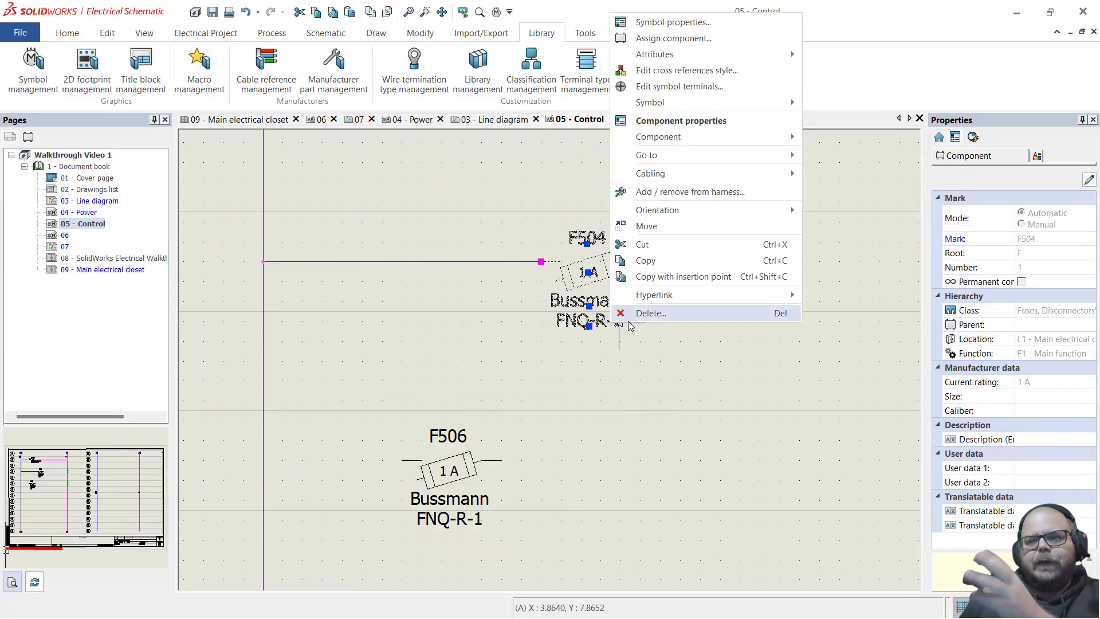
click(657, 122)
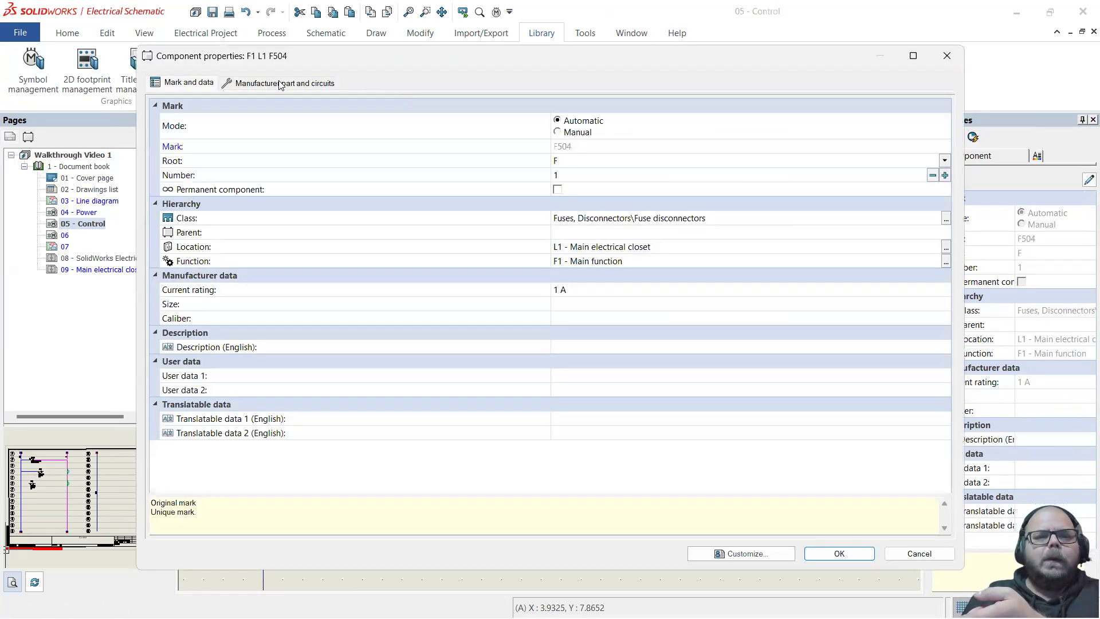
click(284, 82)
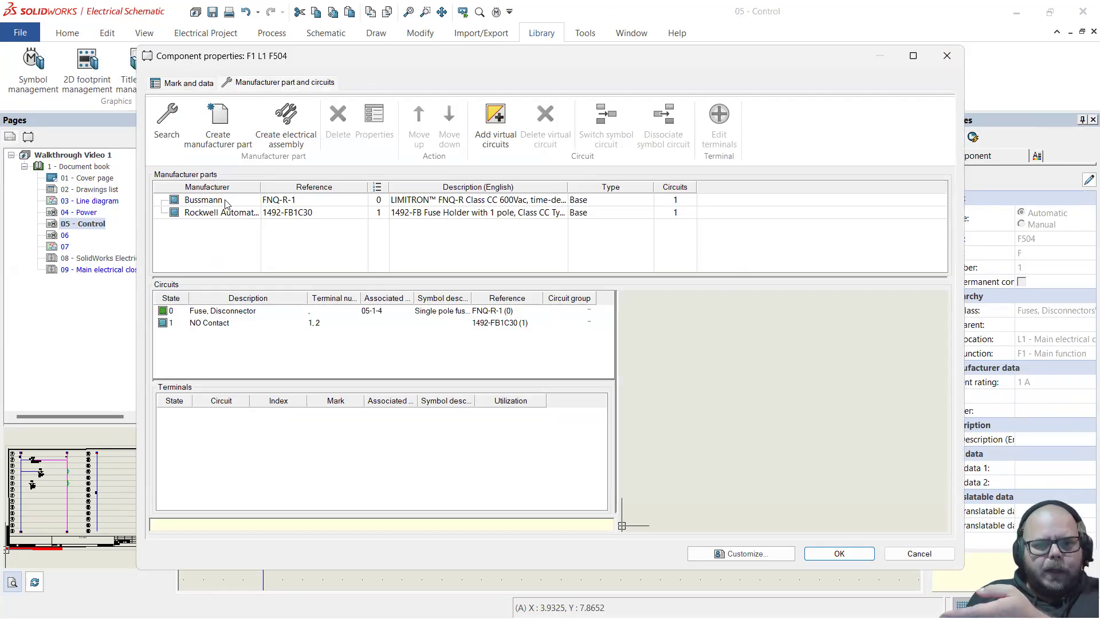
click(226, 200)
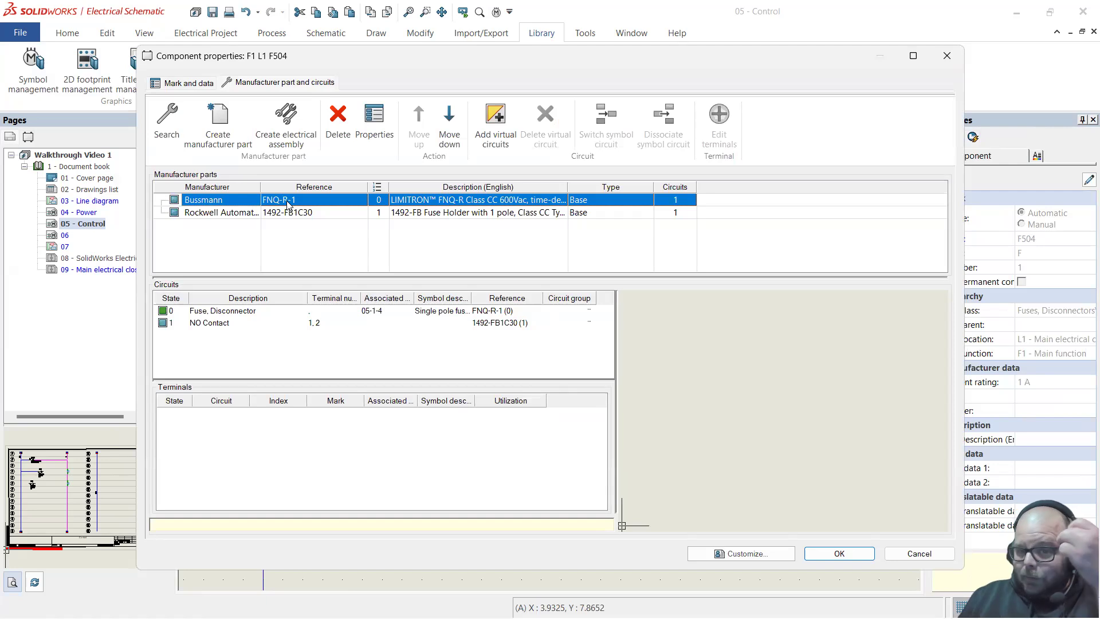
double_click(236, 205)
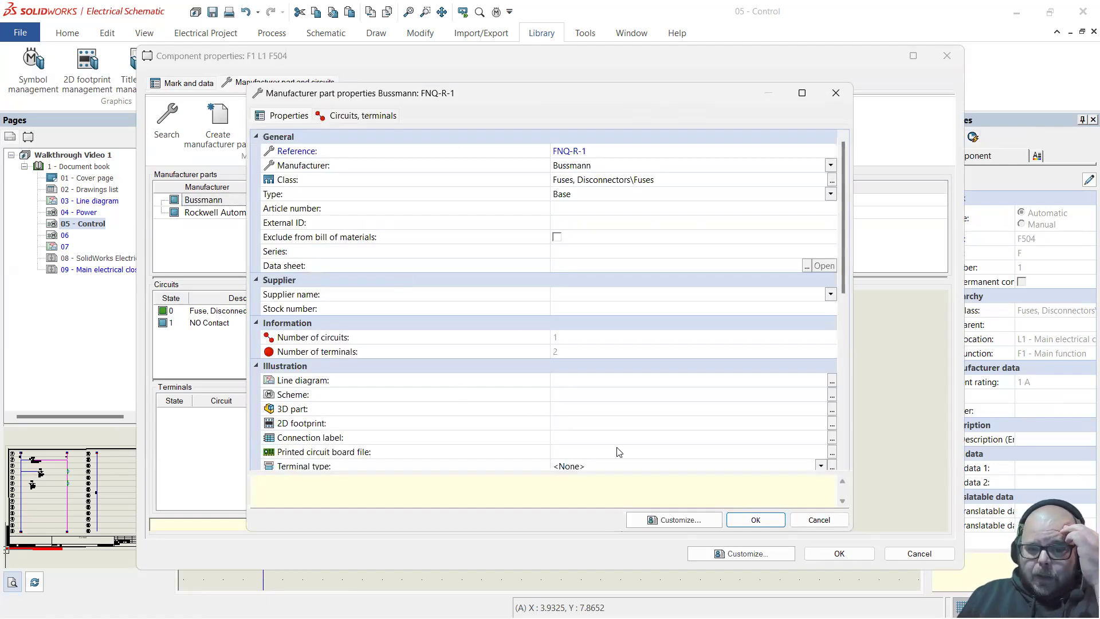
Set the caliber of F504's assigned FNQ-R-1 part to CC and confirm the part and component properties
scroll(608, 456, down, 10)
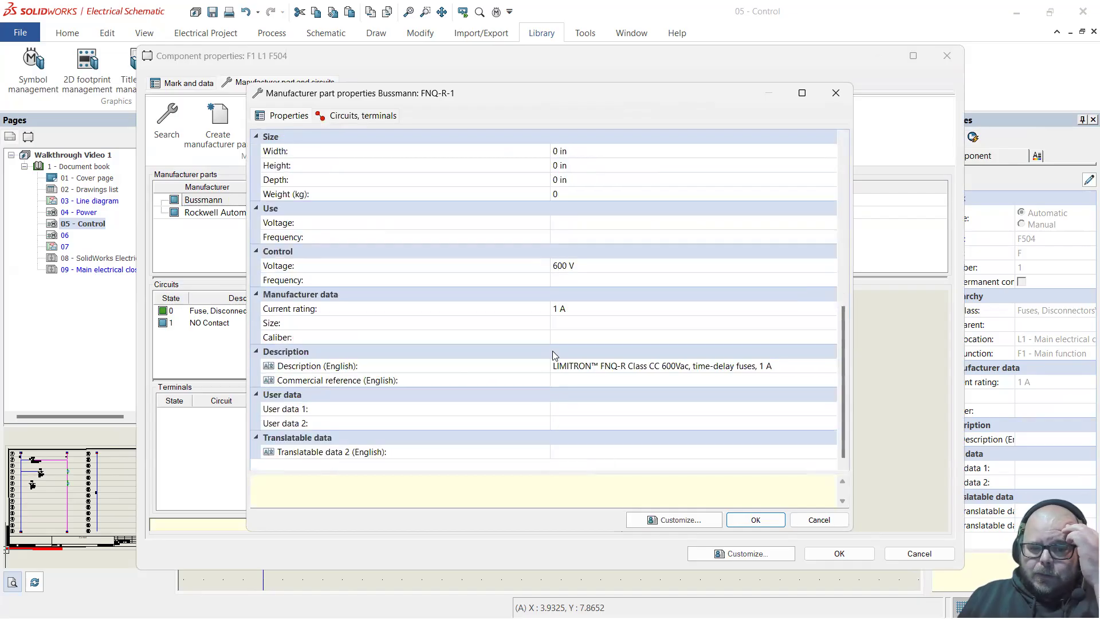
click(569, 337)
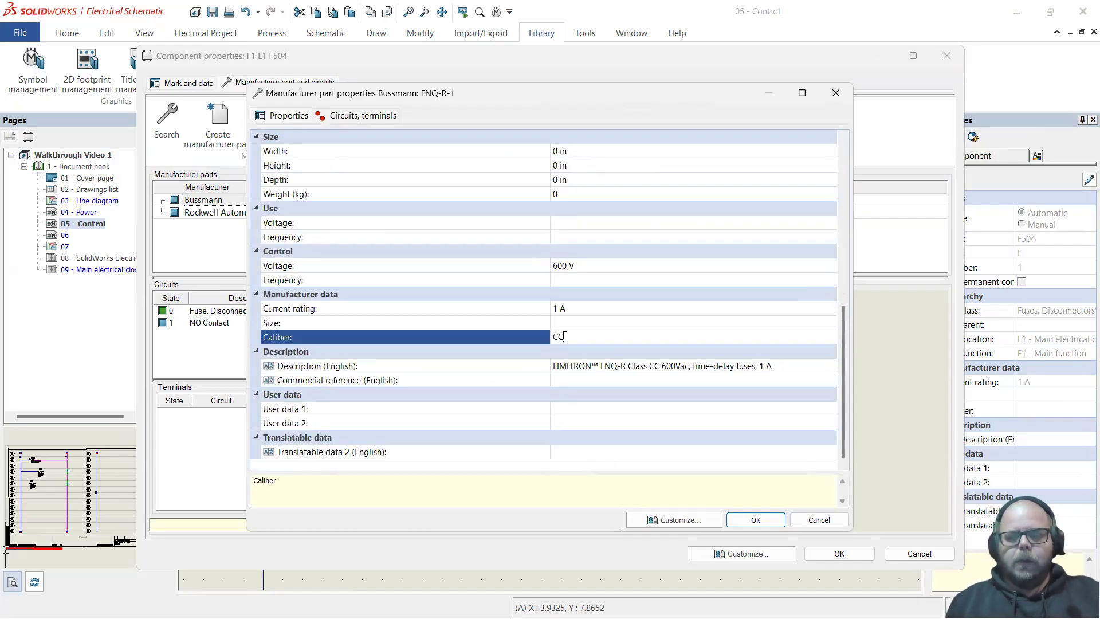
click(758, 520)
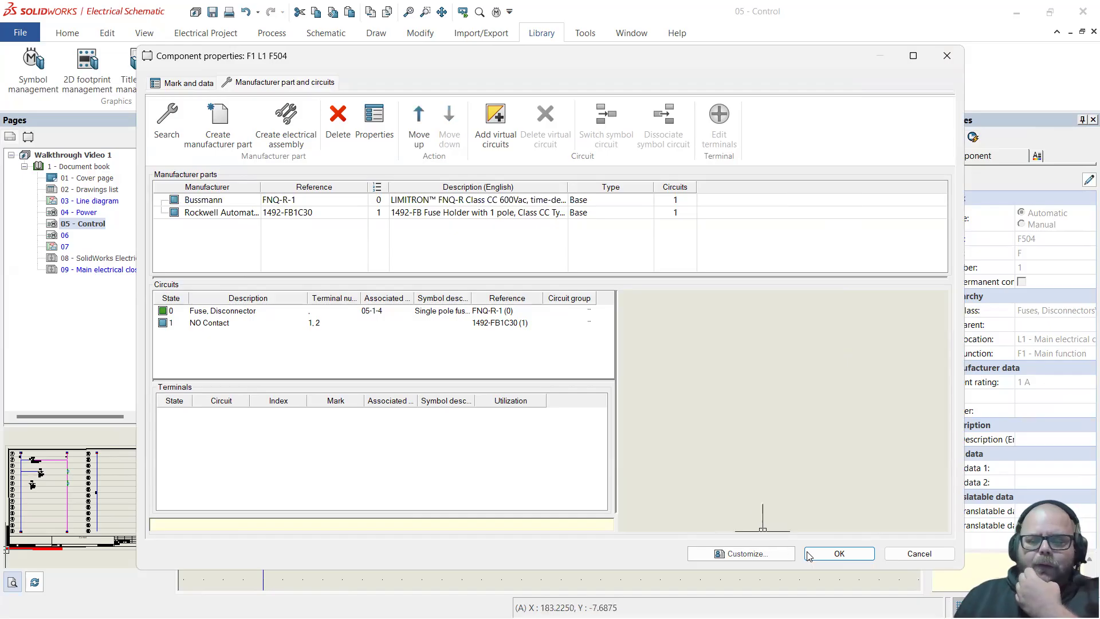
key(Return)
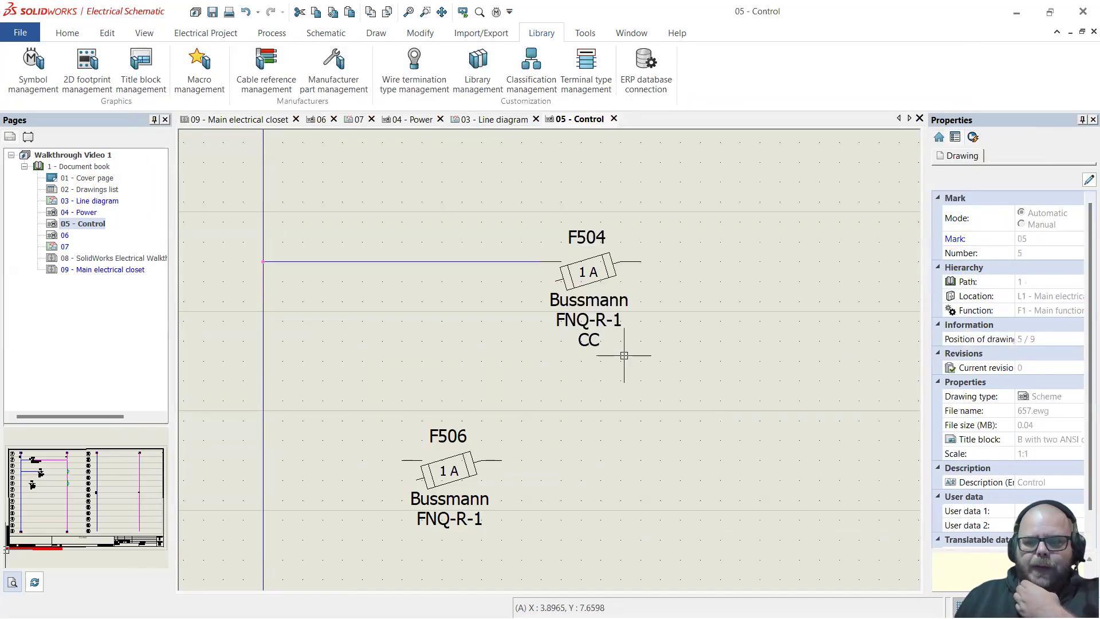
Examine the rating, manufacturer, reference and caliber texts of the F504 and F506 fuse symbols
scroll(453, 321, down, 4)
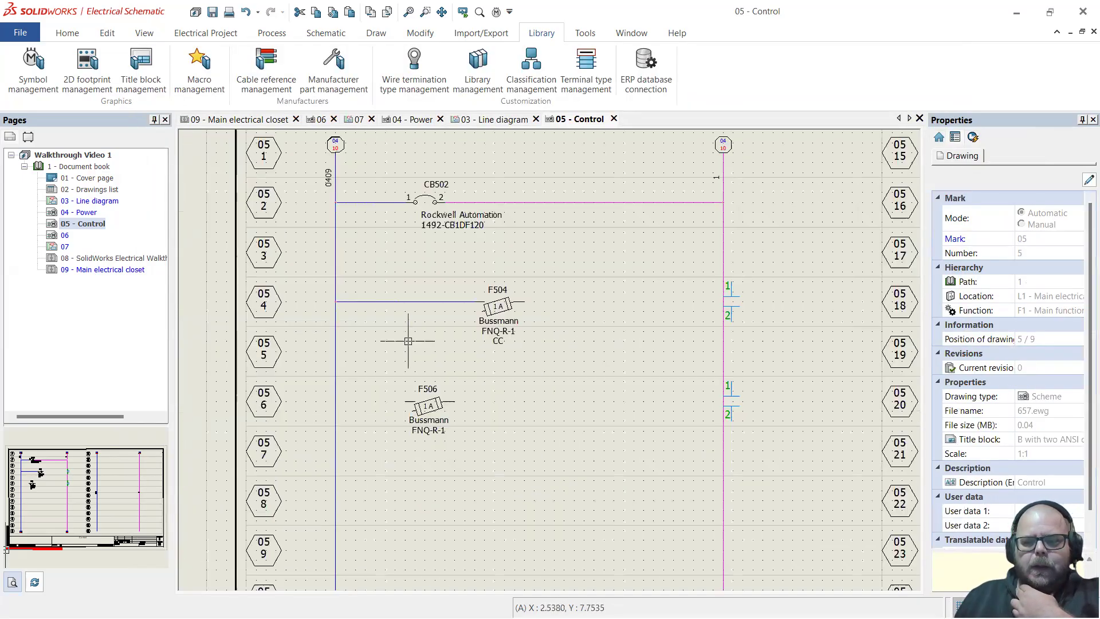
scroll(459, 324, up, 1)
scroll(458, 323, up, 3)
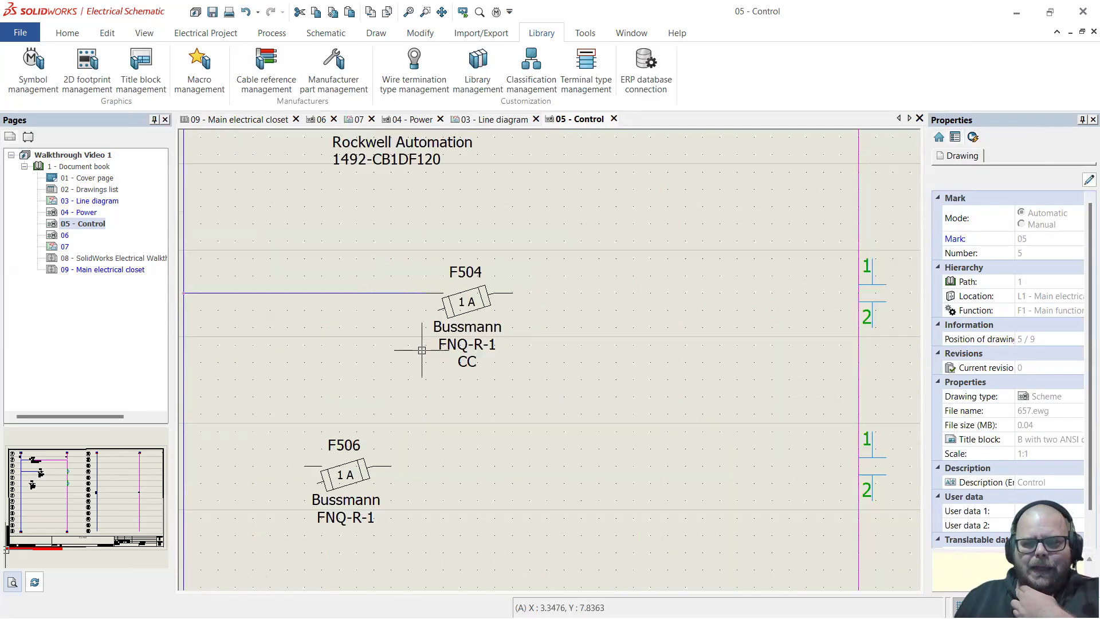
scroll(416, 342, down, 2)
scroll(441, 343, up, 1)
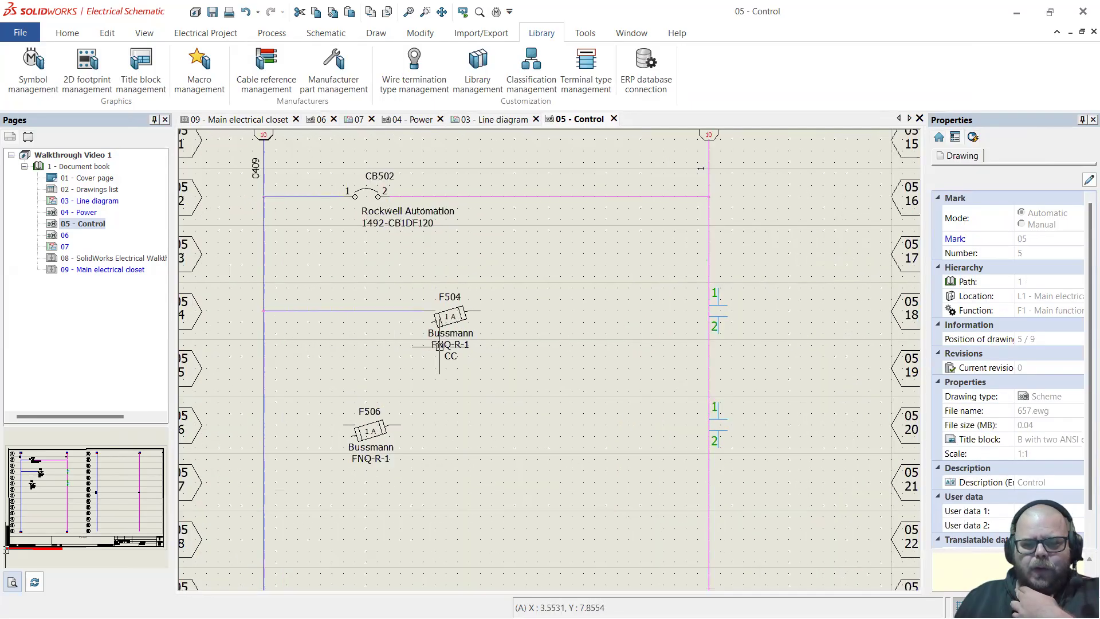
scroll(299, 350, up, 2)
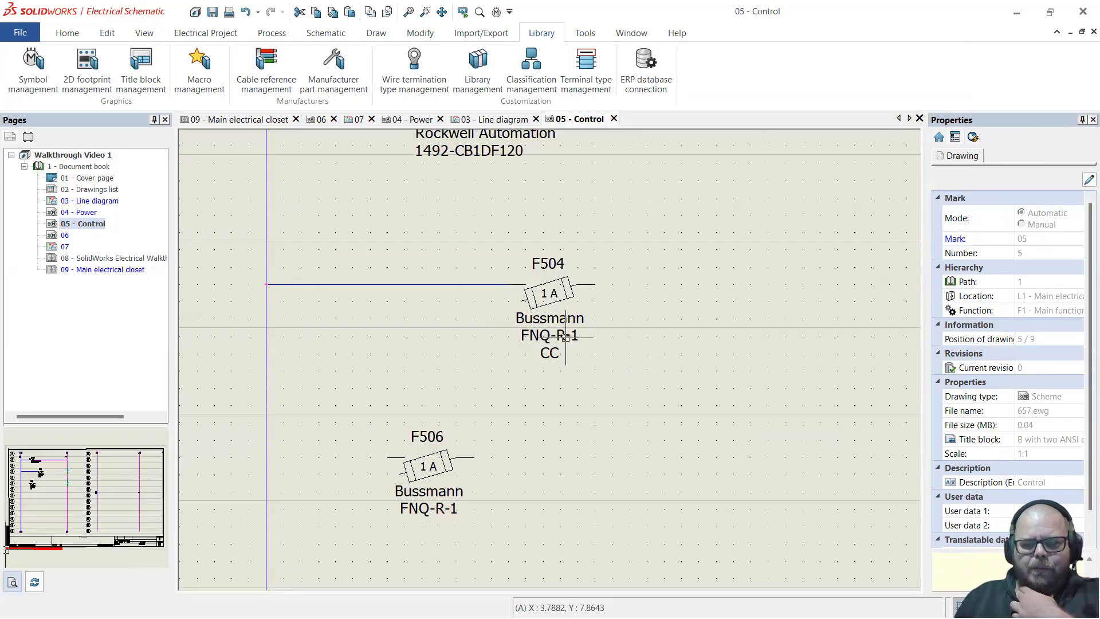
scroll(549, 315, up, 2)
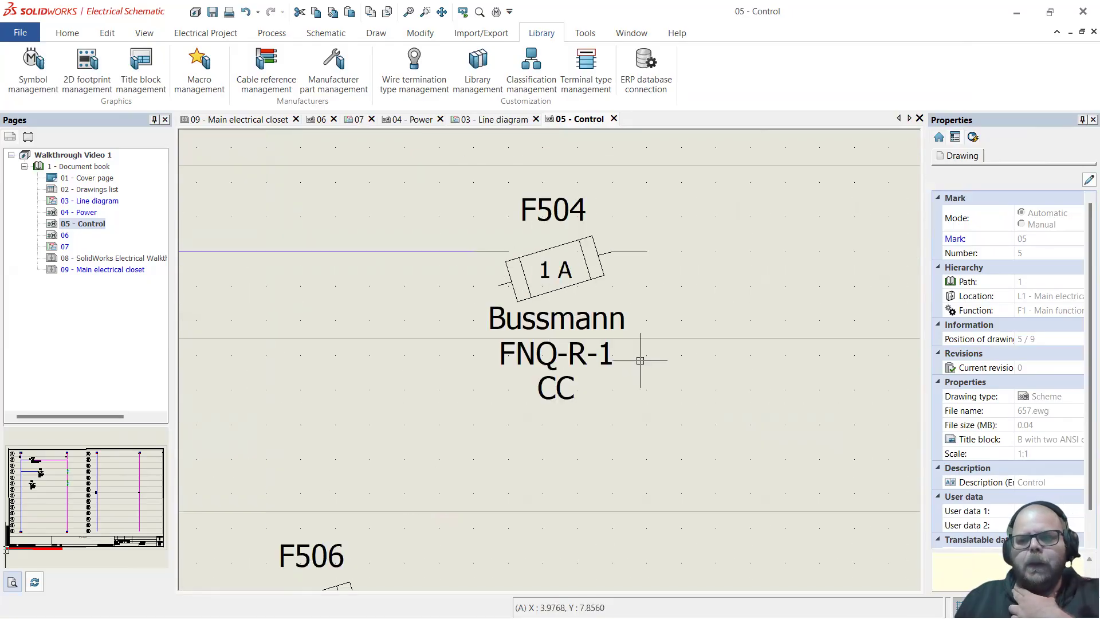
scroll(616, 313, down, 2)
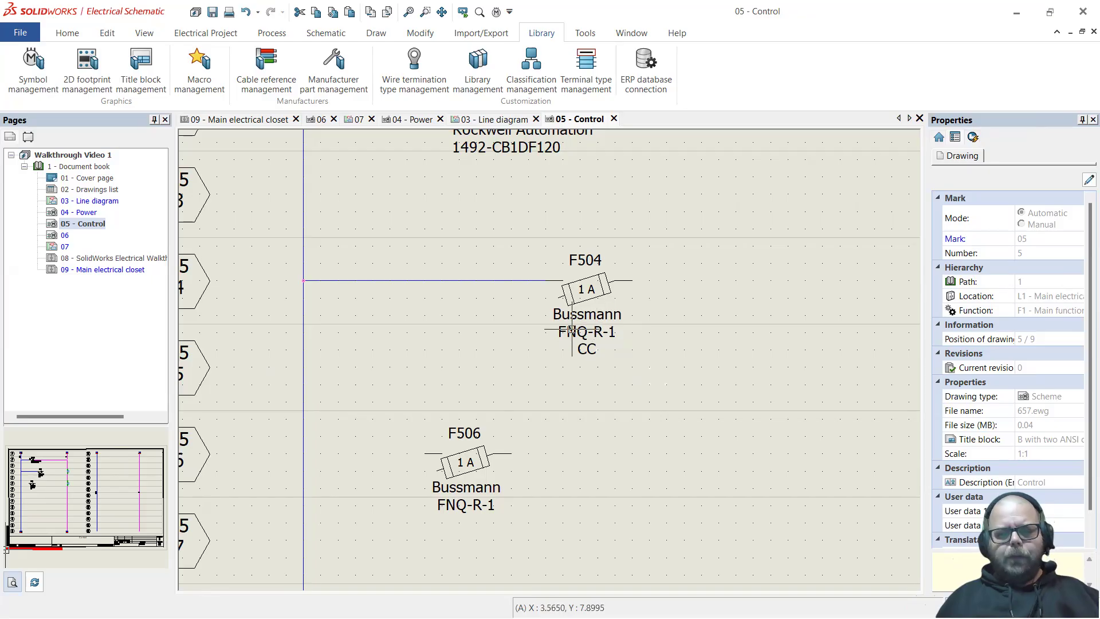
scroll(572, 331, up, 1)
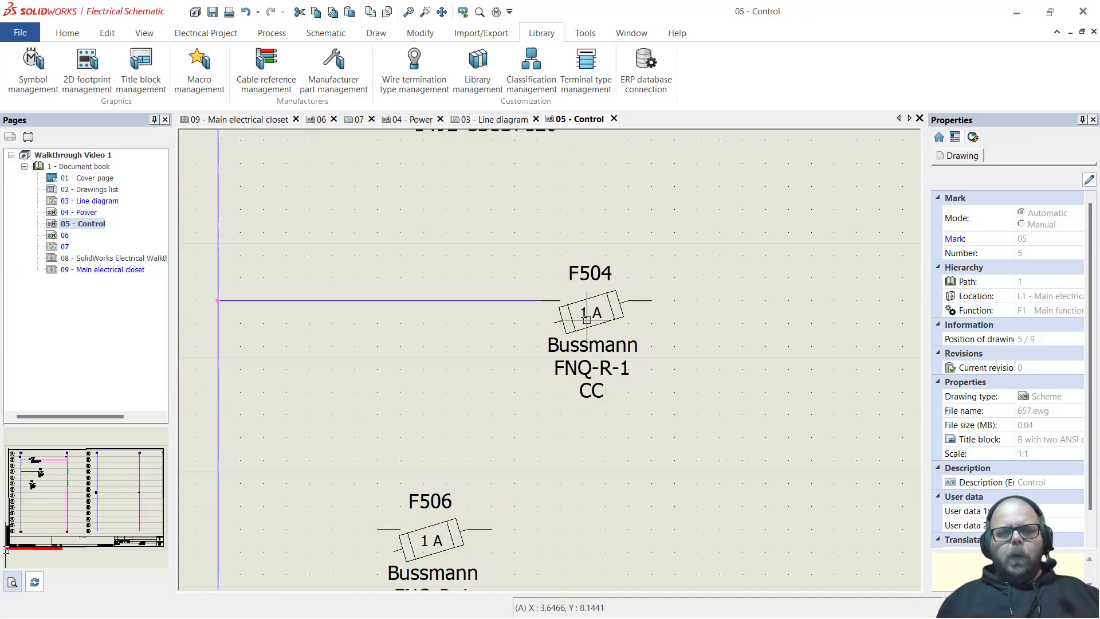
Review the manufacturer parts assigned to F504, including the Rockwell Automation 1492-FB1C30 fuse holder, and close its component properties
double_click(592, 326)
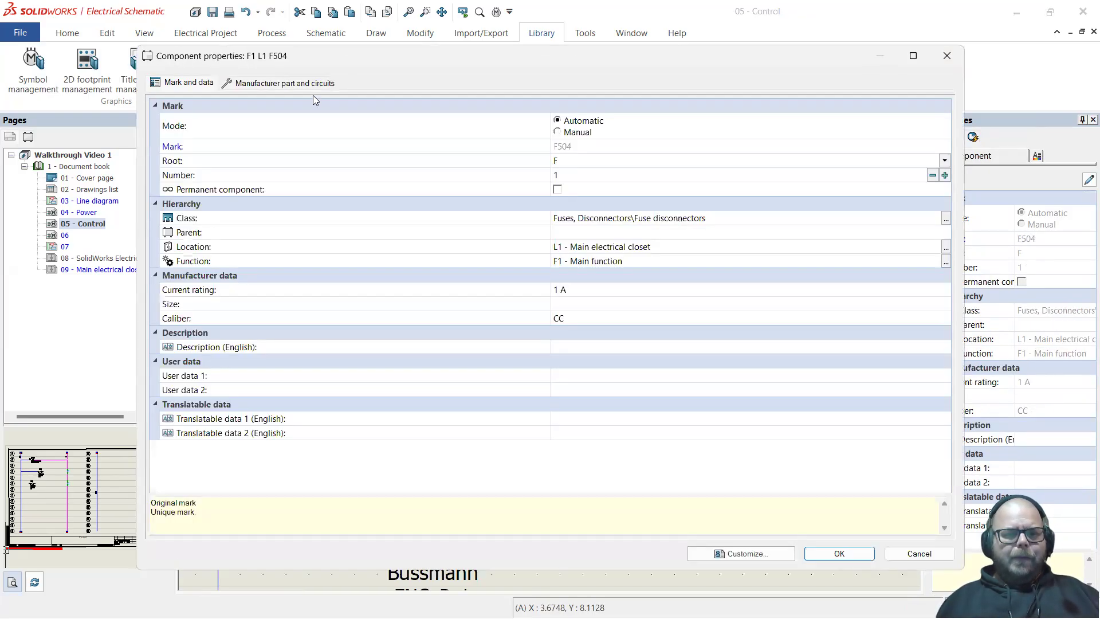
click(302, 84)
click(285, 213)
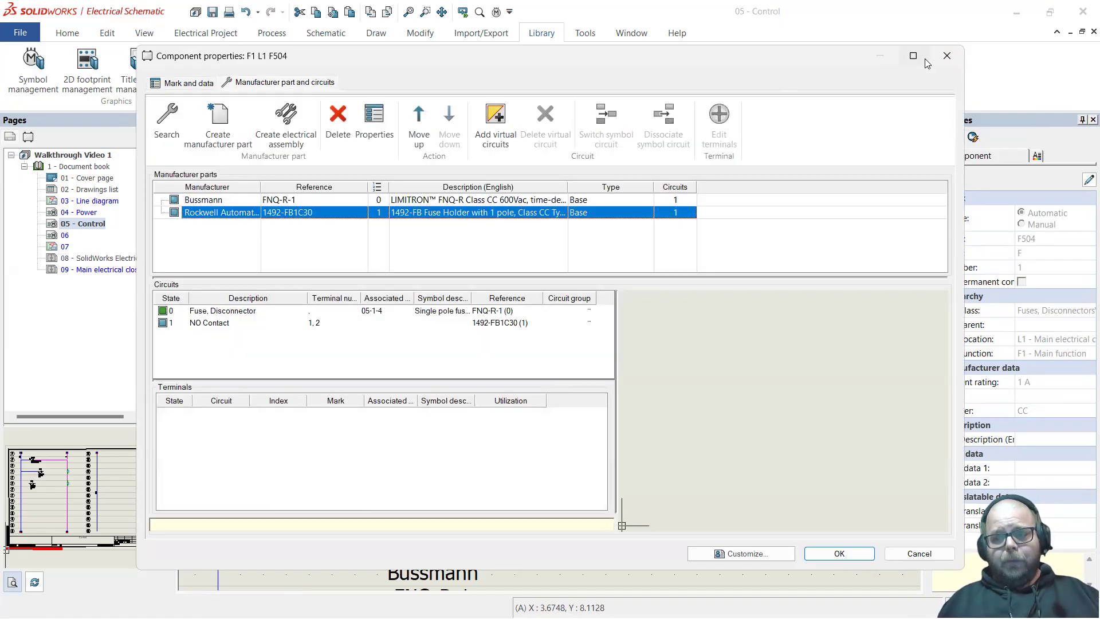
click(949, 58)
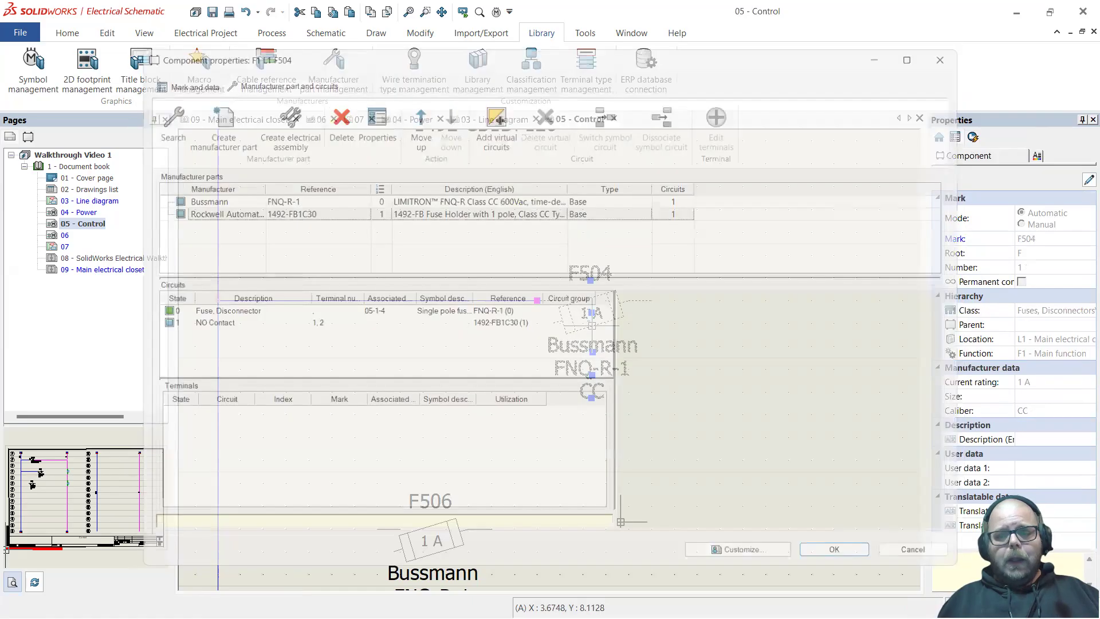
click(537, 383)
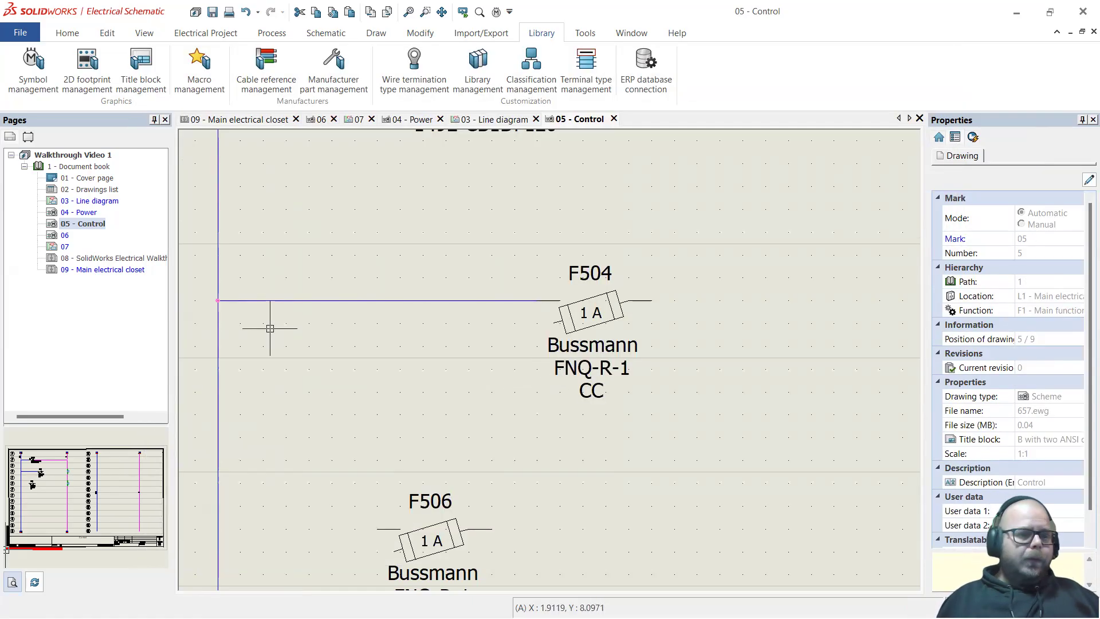
Open the 09 - Main electrical closet drawing and expand F504 and F506 to show their fuse and fuse holder parts
double_click(107, 271)
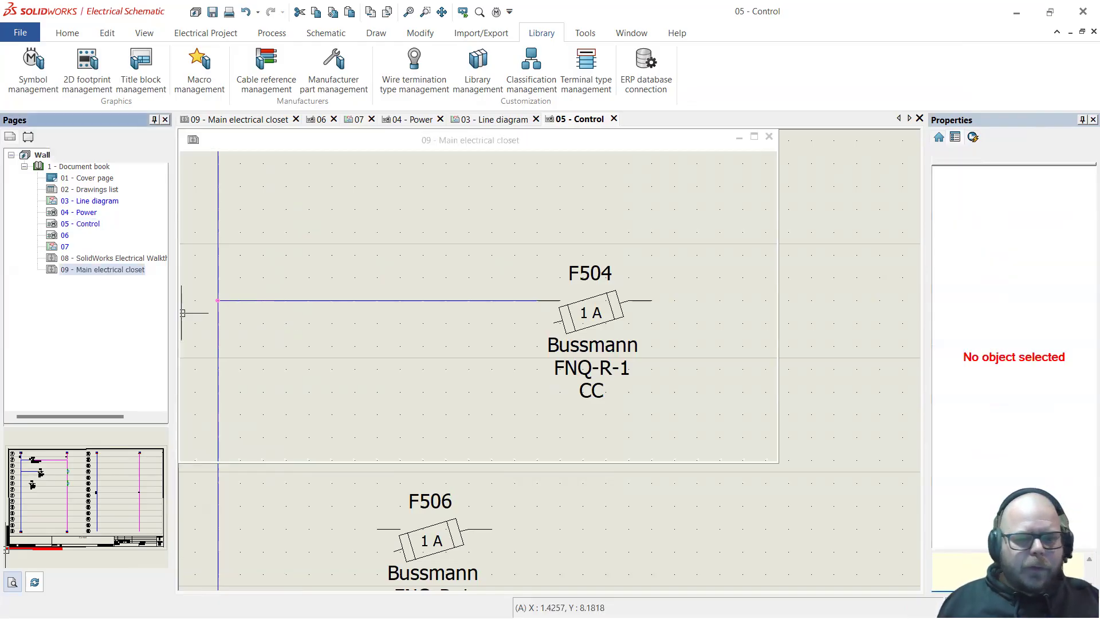
scroll(540, 340, up, 5)
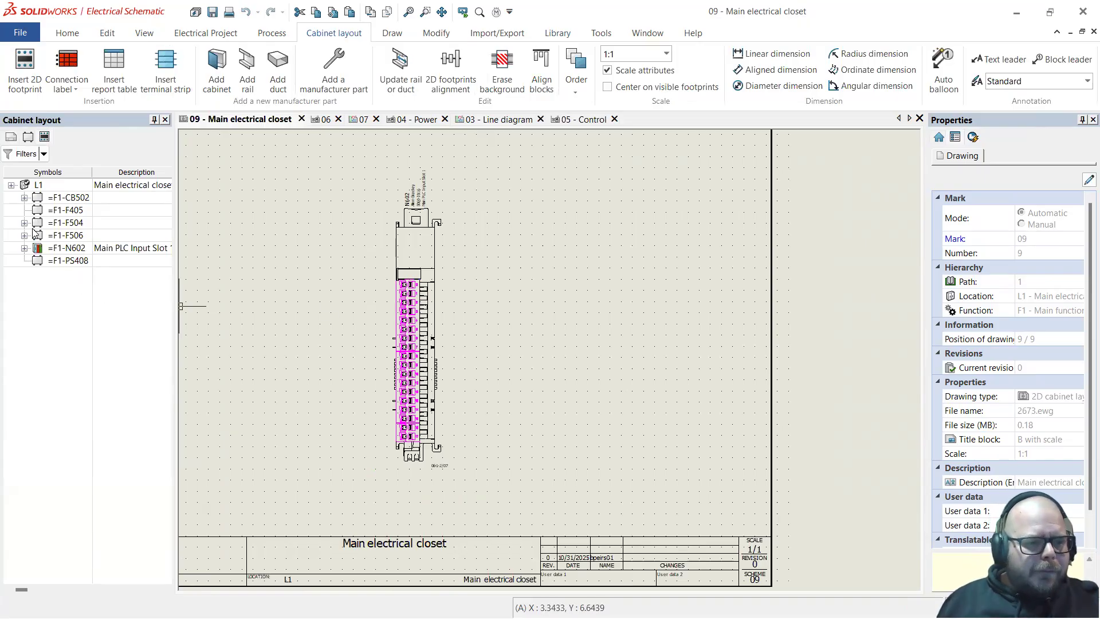
click(24, 223)
click(24, 260)
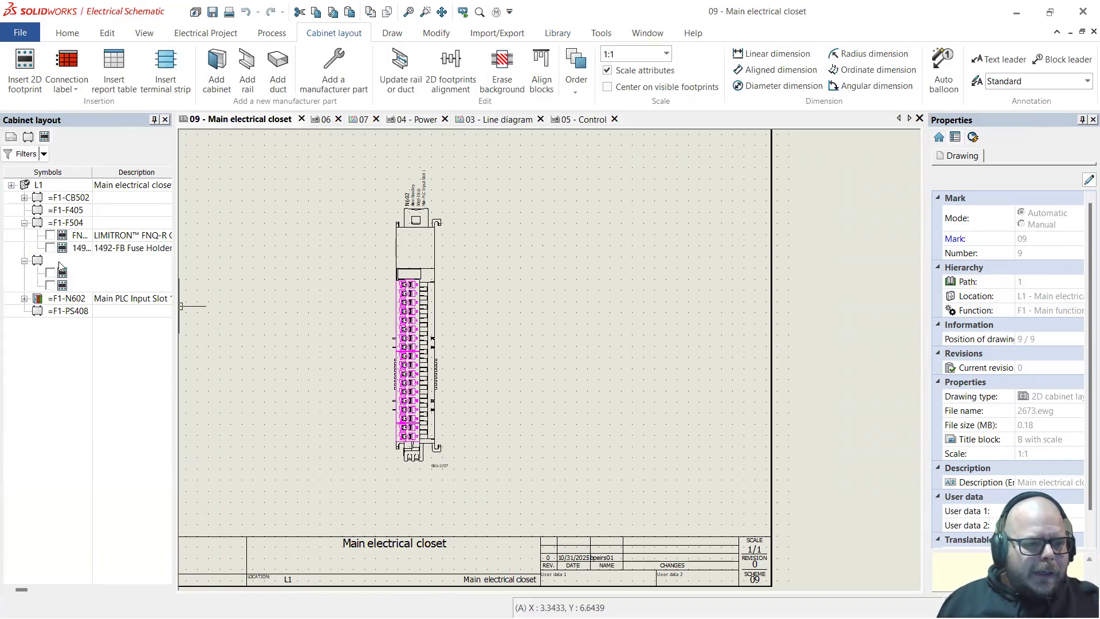
click(114, 238)
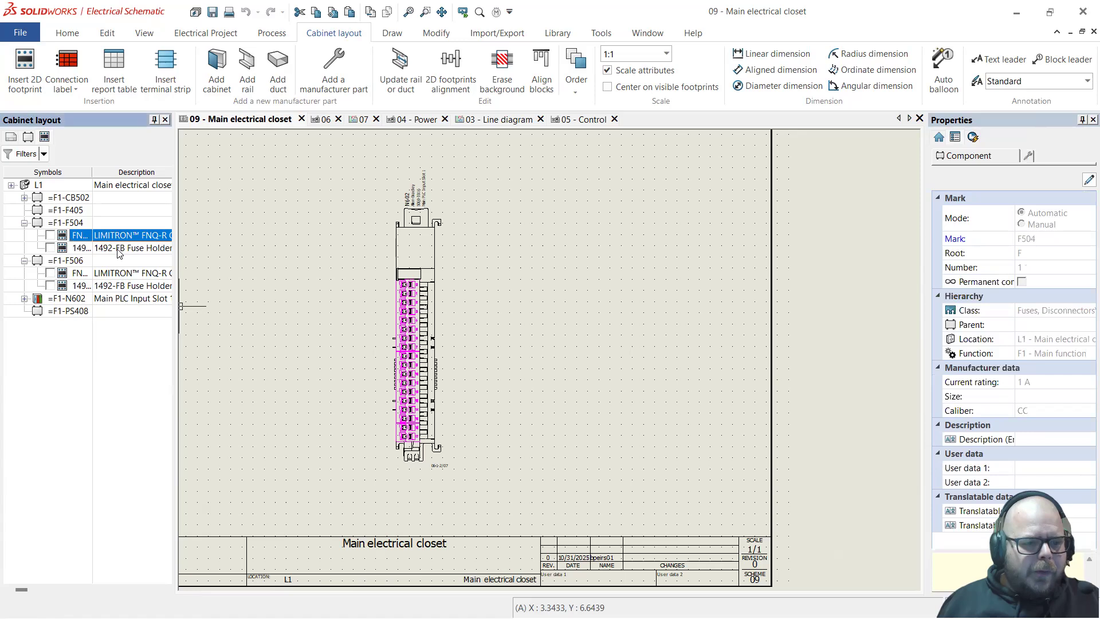
click(135, 253)
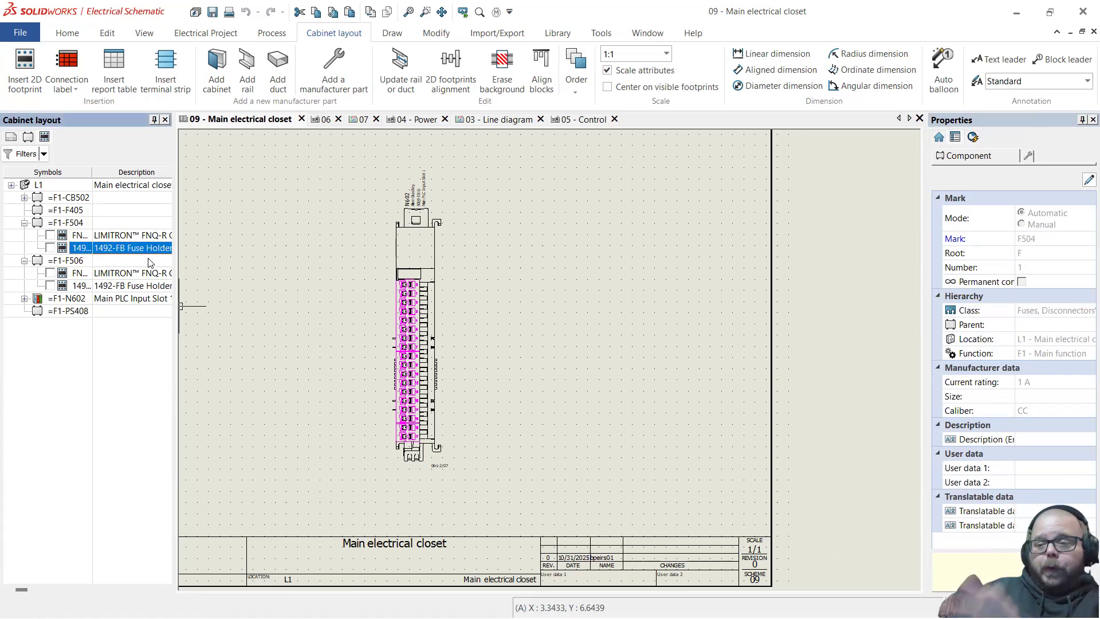
click(138, 240)
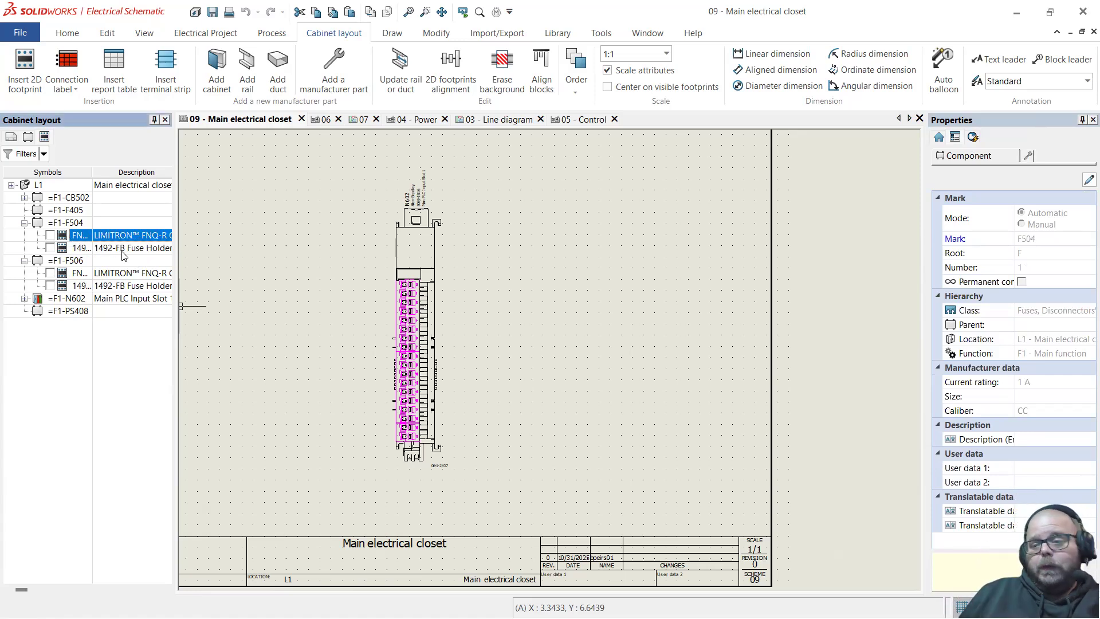
Insert the 2D footprint of F504's 1492-FB fuse holder beside the N602 PLC module in the cabinet layout
click(123, 253)
double_click(49, 249)
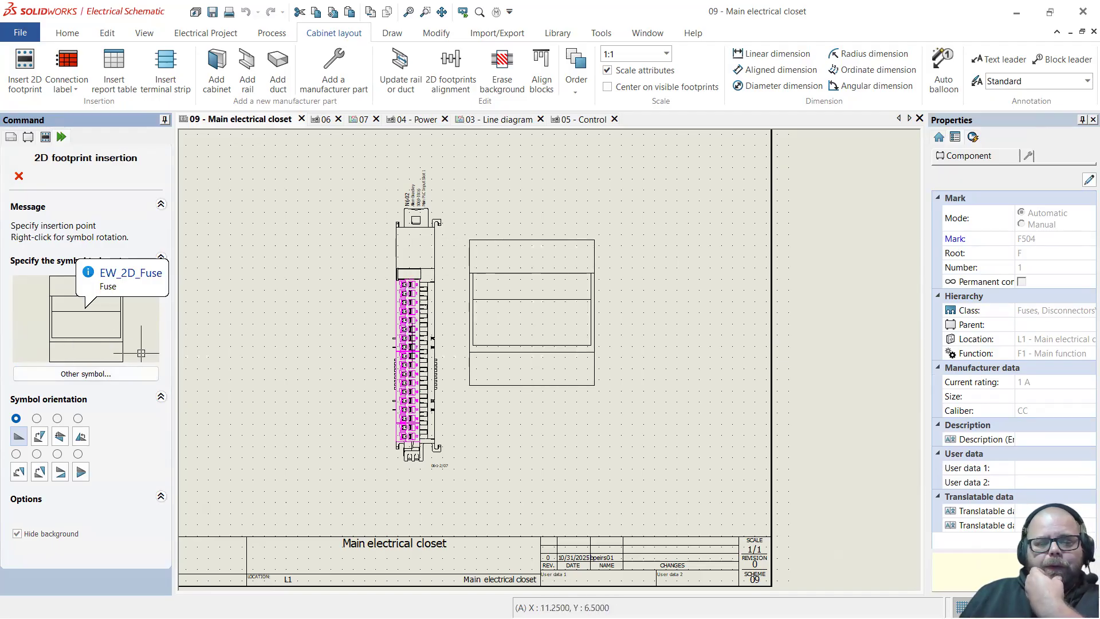
click(647, 329)
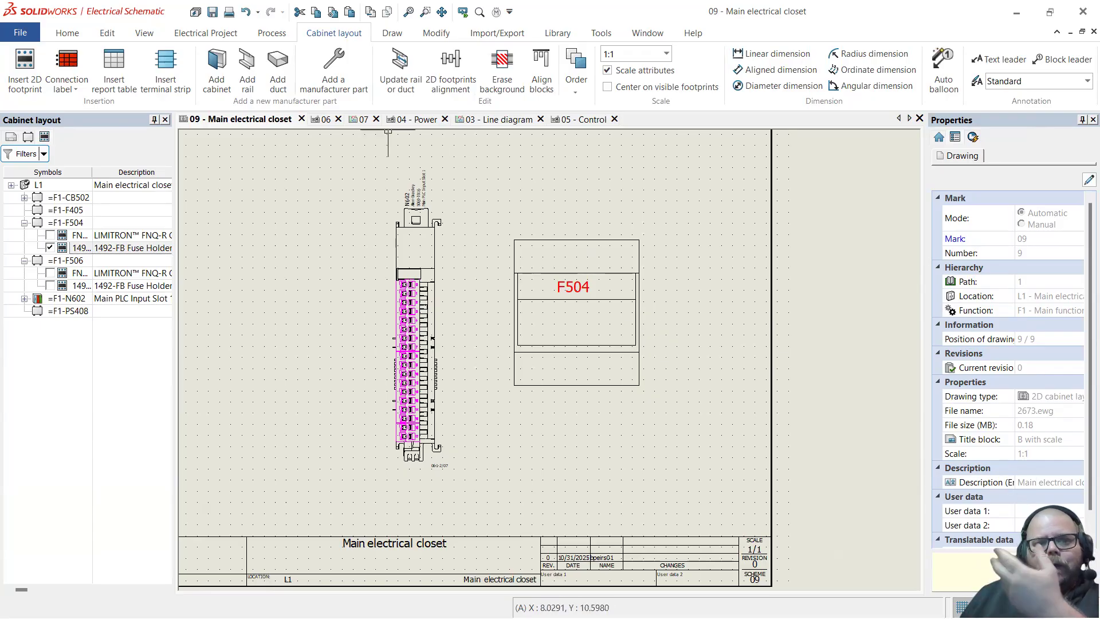
Move the F504 footprint slightly lower in the cabinet layout and deselect it
click(641, 250)
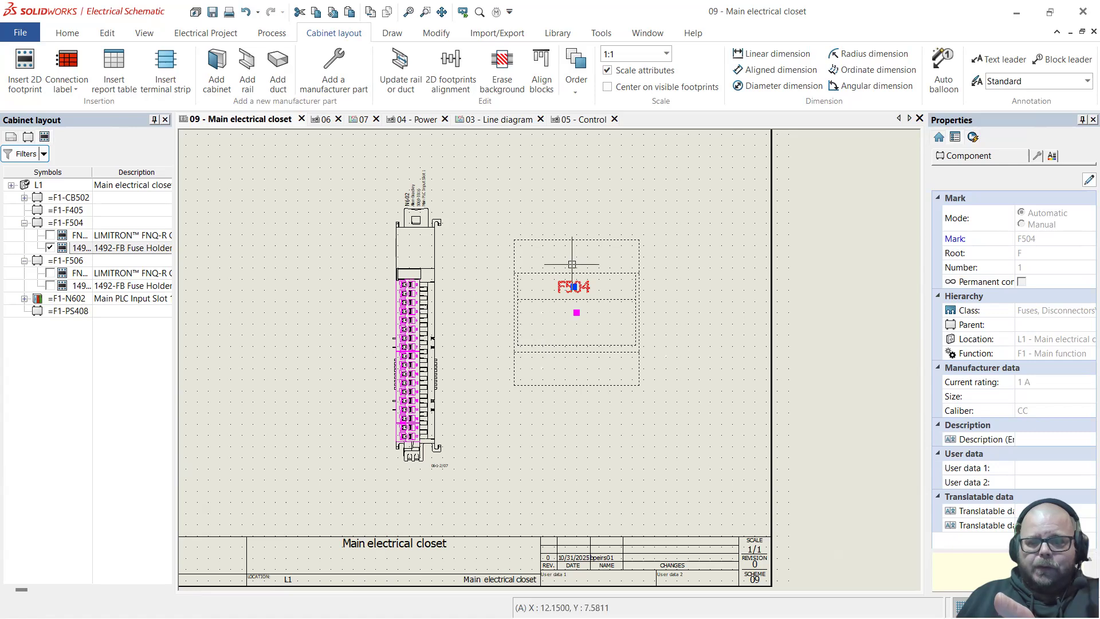
drag(599, 384, 594, 435)
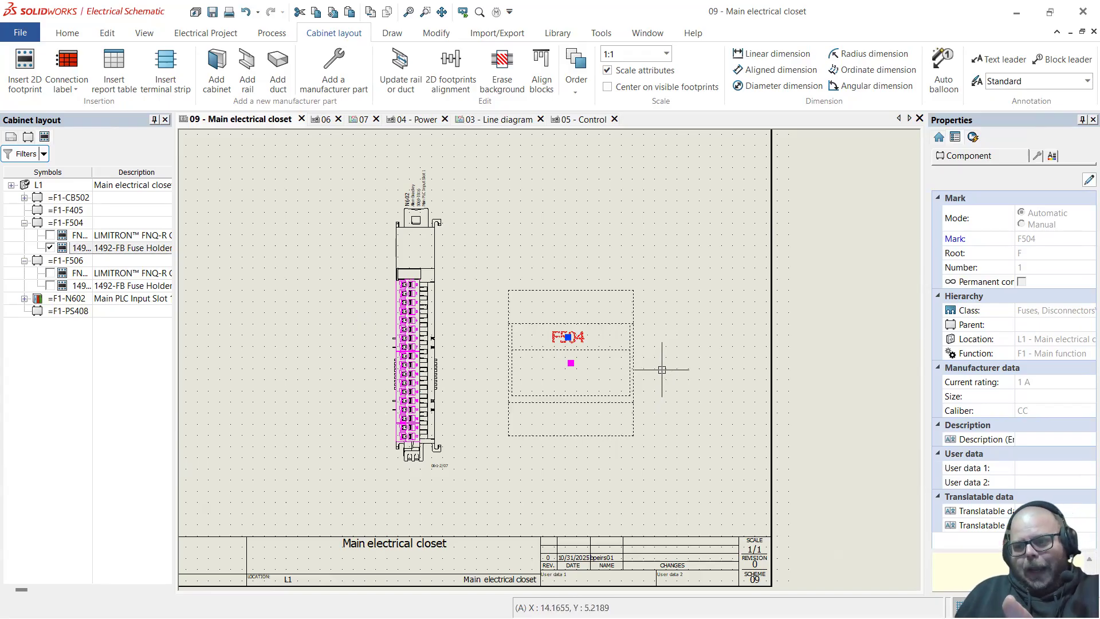
key(Escape)
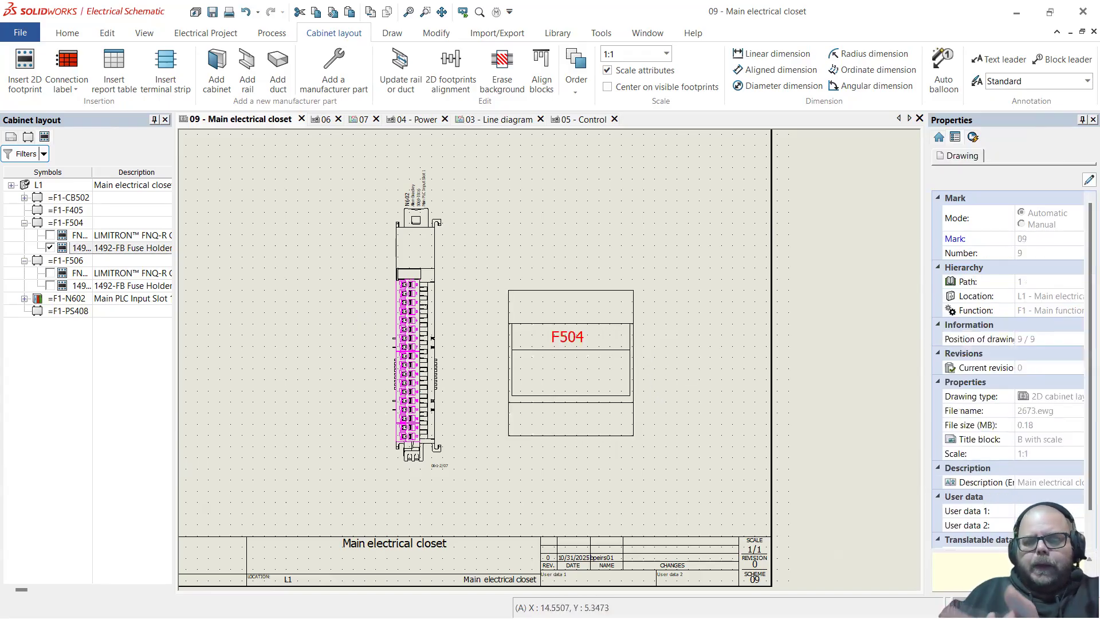
click(633, 379)
key(Escape)
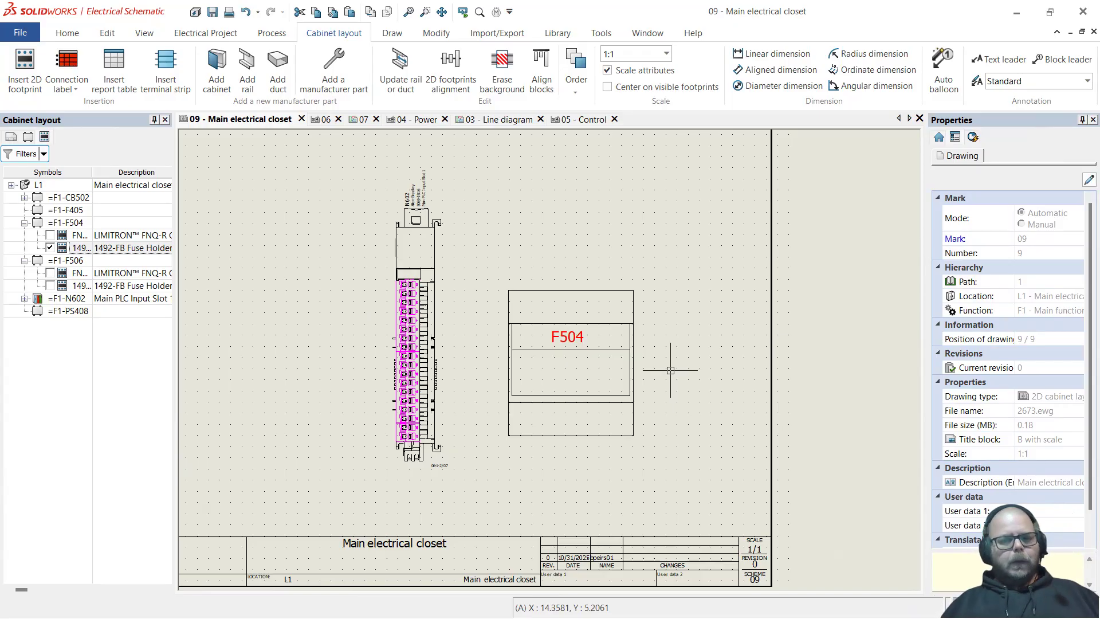
Delete the F504 fuse holder footprint from the 09 - Main electrical closet drawing
click(633, 367)
key(Delete)
scroll(566, 318, down, 3)
scroll(518, 321, up, 3)
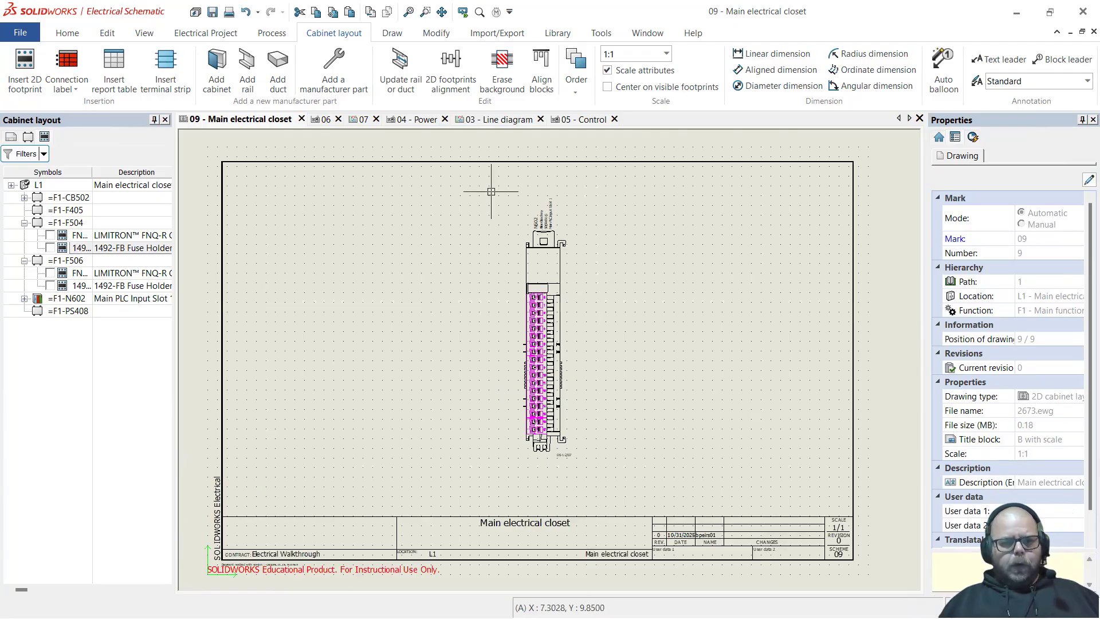